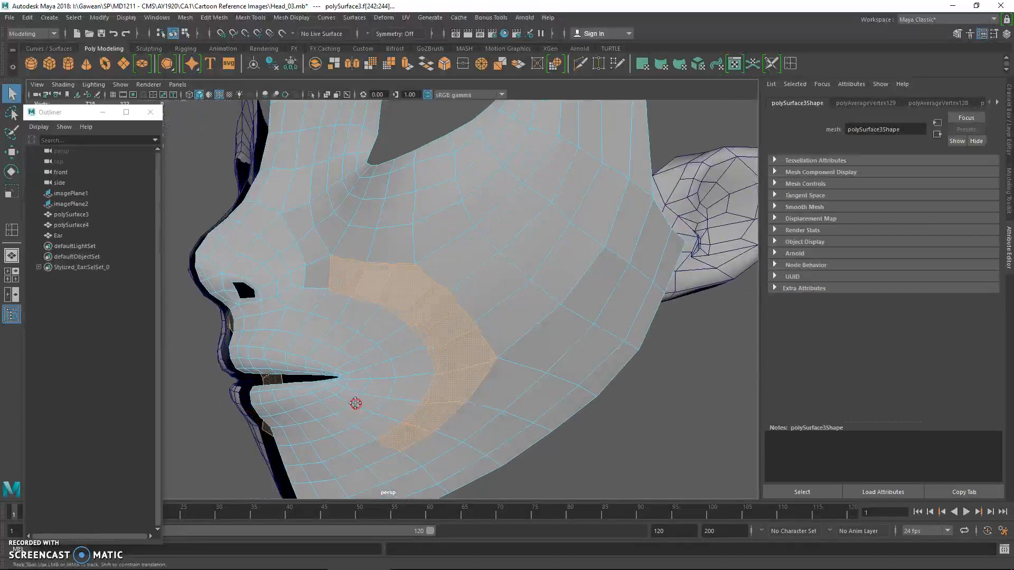
Select the loop of faces running from the chin along the lower cheek to check the flow around the mouth
shift+click(312, 469)
shift+click(343, 455)
shift+click(374, 445)
shift+click(405, 427)
shift+click(436, 404)
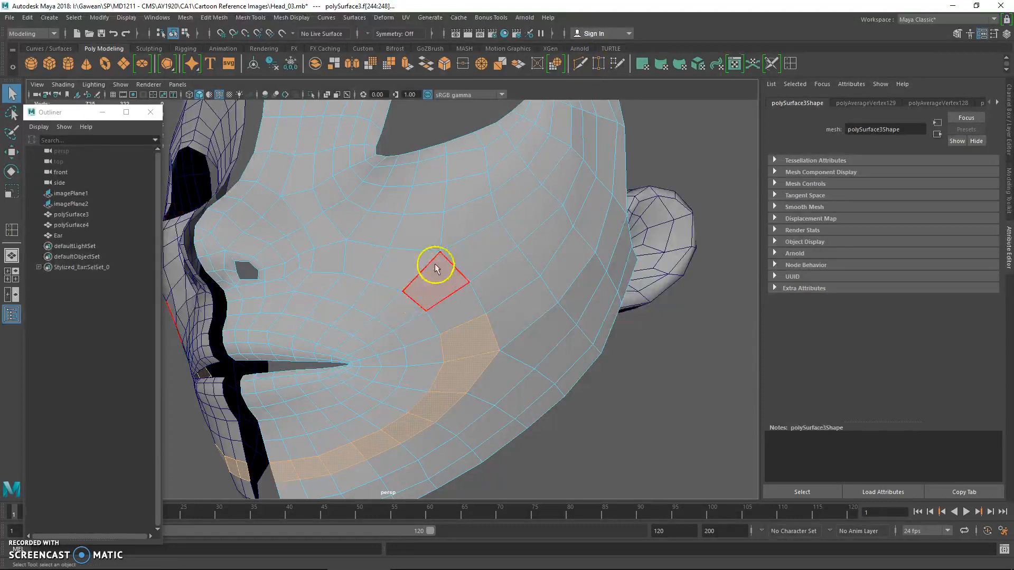
Try deleting an edge on the cheek and checking the faces between the nose and cheek, undoing the changes
right_drag(423, 210, 480, 206)
click(407, 228)
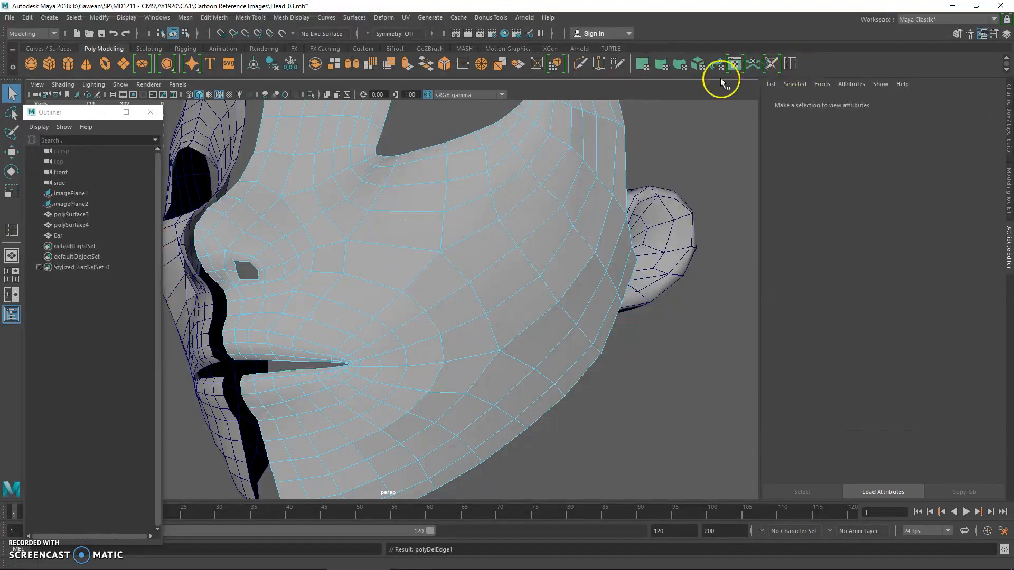
click(717, 64)
right_drag(399, 218, 415, 238)
click(396, 229)
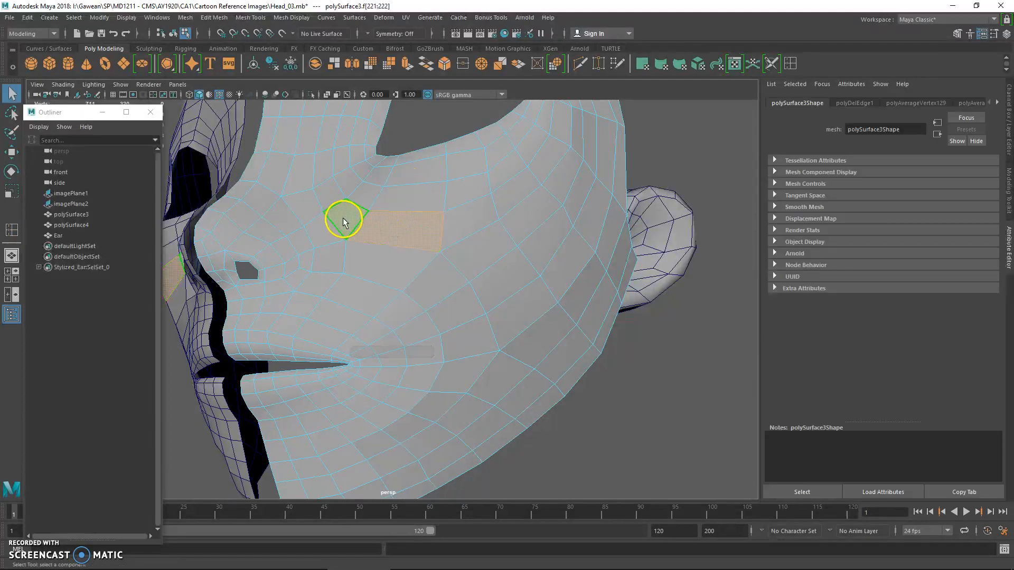
click(384, 222)
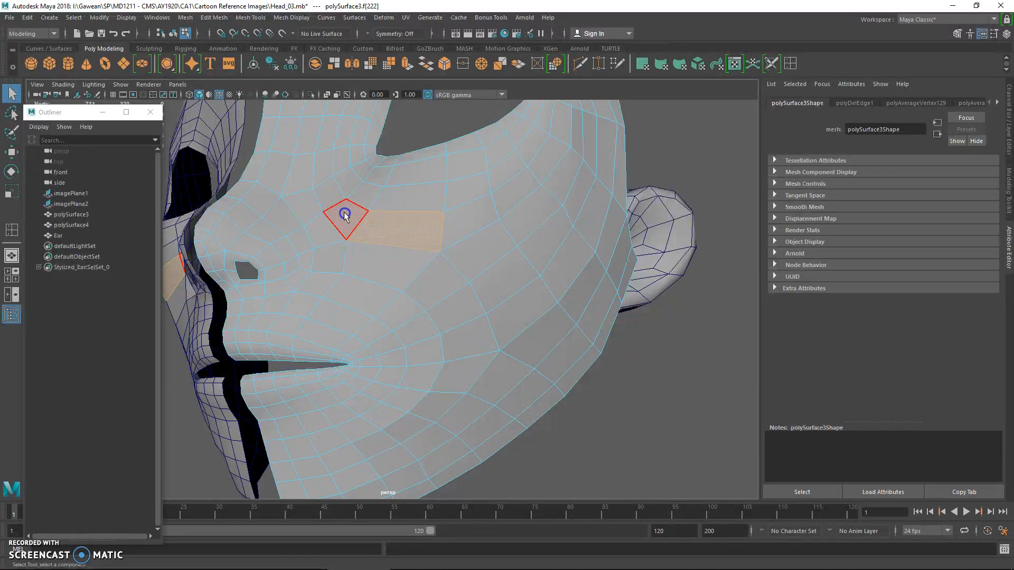
click(345, 217)
alt+drag(378, 262, 410, 267)
click(396, 236)
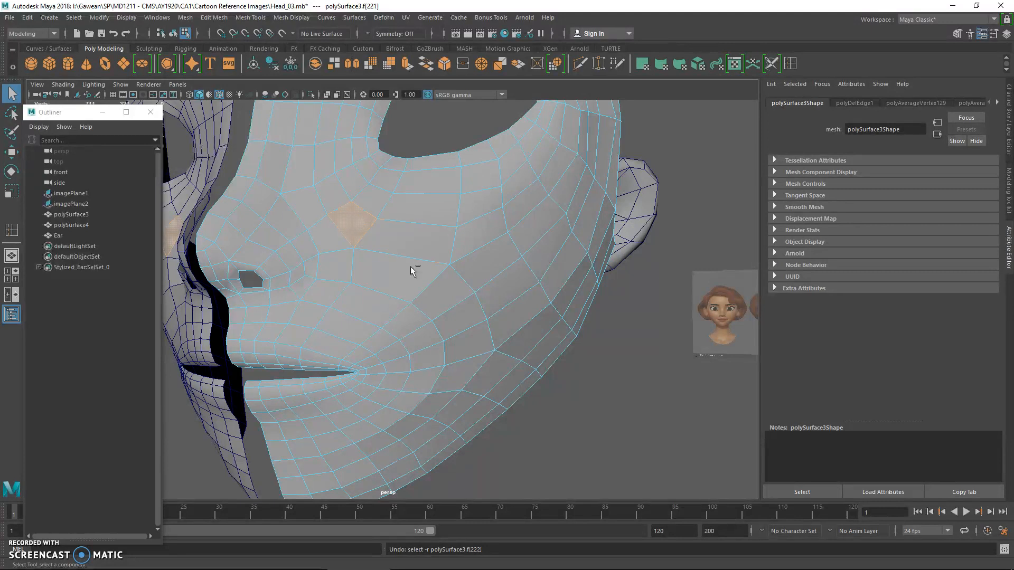
key(ctrl+z)
key(ctrl+z)
key(ctrl+z)
key(ctrl+z)
key(ctrl+z)
key(ctrl+z)
Select all the vertices along the open centre seam between the two face halves
click(427, 253)
right_drag(427, 253, 455, 236)
alt+drag(359, 318, 414, 323)
key(space)
alt+middle_drag(247, 377, 349, 377)
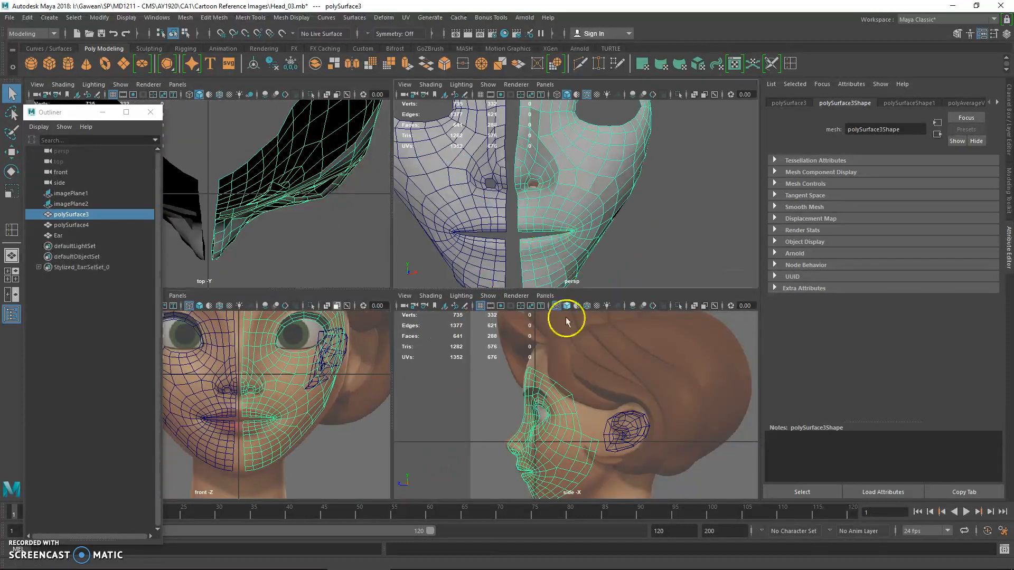
alt+middle_drag(563, 396, 561, 359)
right_drag(521, 134, 491, 133)
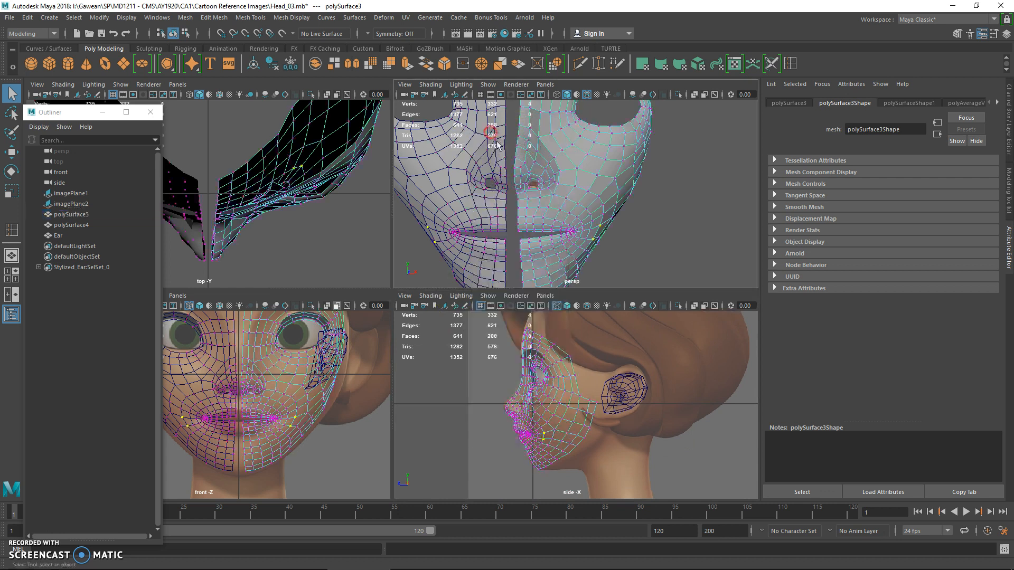
alt+drag(516, 207, 511, 197)
key(space)
alt+right_drag(480, 256, 378, 202)
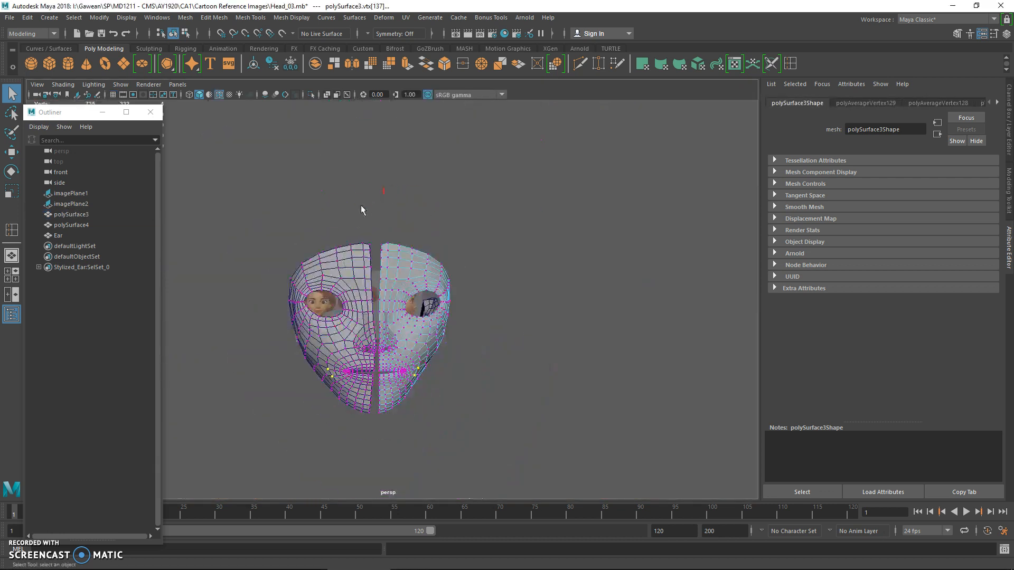
drag(375, 469, 381, 464)
alt+right_drag(381, 465, 438, 344)
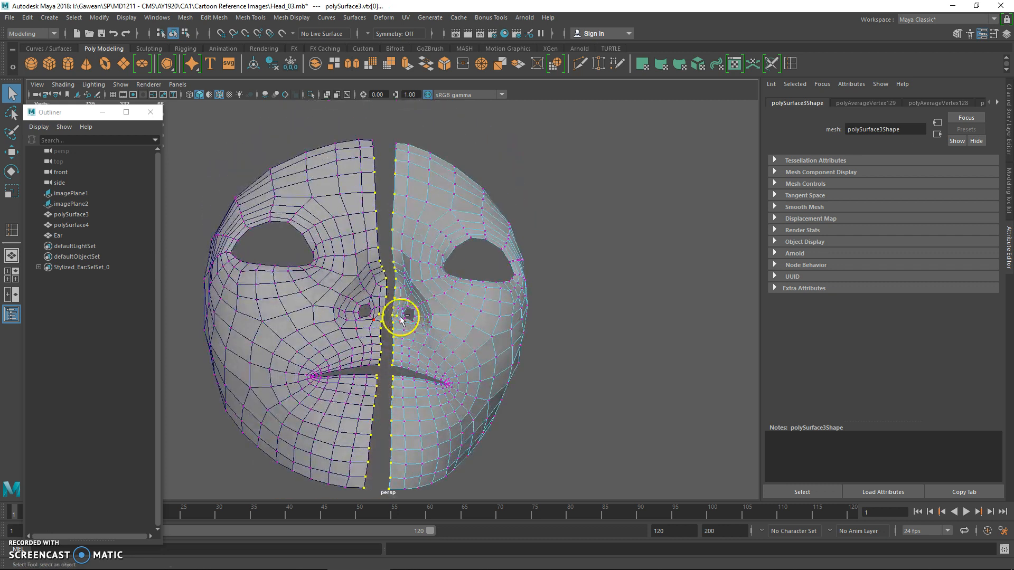
Flatten the seam vertices horizontally with Scale and snap them to the centre grid line in the front view
key(space)
key(r)
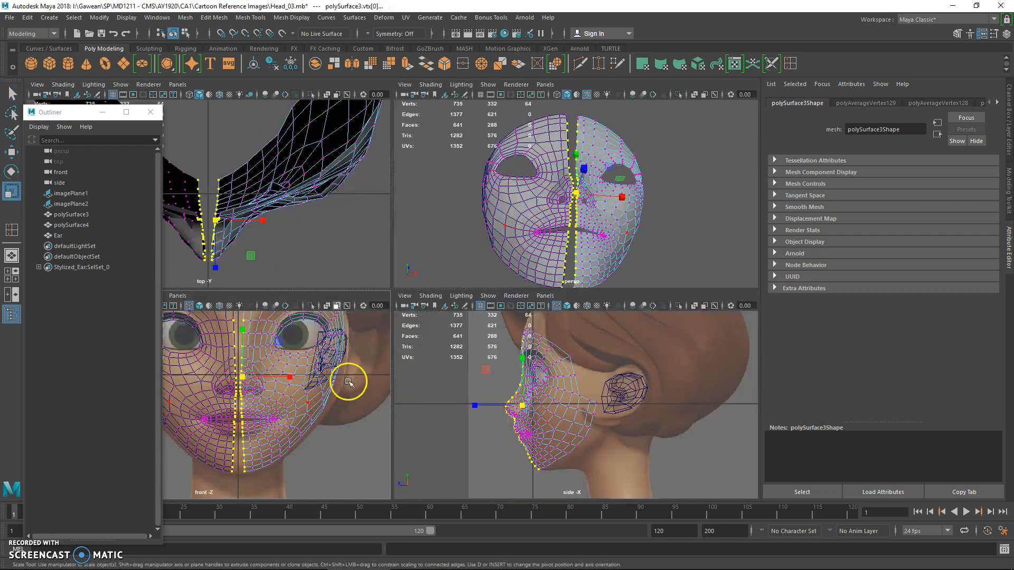
drag(290, 376, 193, 379)
key(w)
key(x)
drag(282, 377, 270, 376)
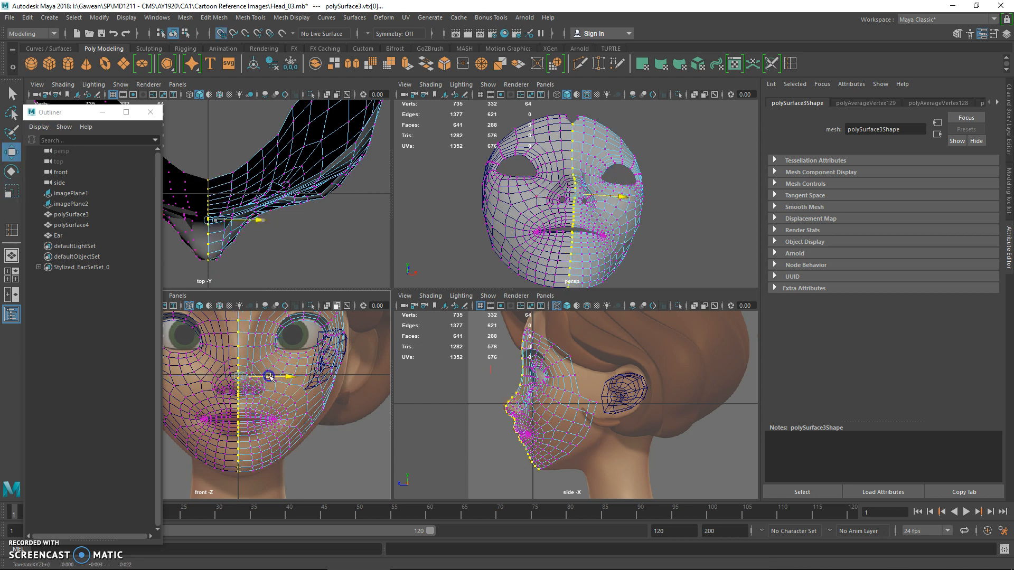
Preview the face half smoothed in the perspective view and return it to the unsmoothed display
alt+drag(530, 226, 496, 242)
key(space)
key(q)
key(3)
right_drag(406, 189, 424, 180)
click(409, 103)
click(425, 131)
key(1)
Snap the topmost forehead vertex onto the centre line to close the notch between the halves
alt+drag(394, 158, 422, 185)
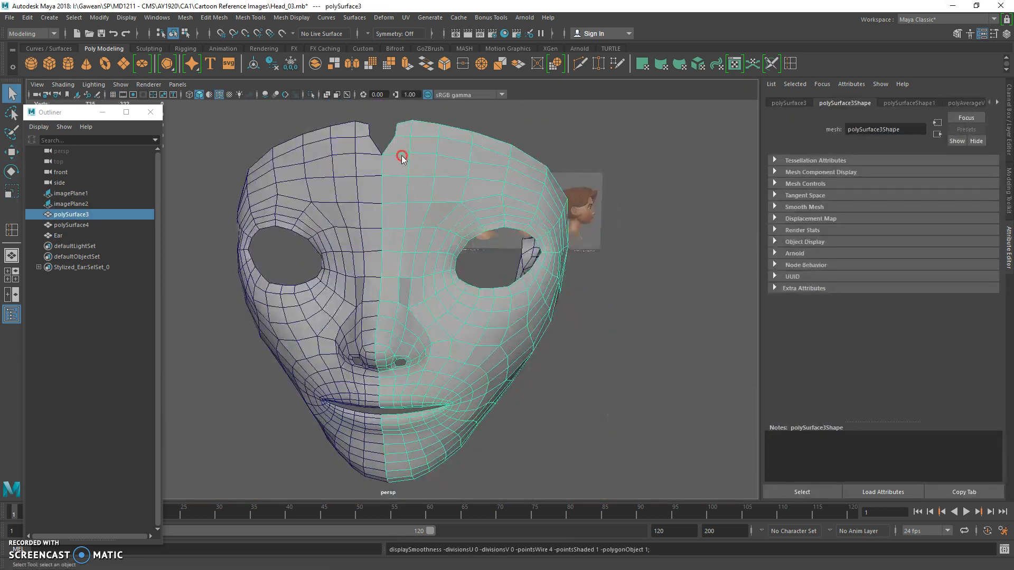
right_drag(401, 155, 376, 154)
drag(388, 115, 403, 146)
key(w)
drag(441, 127, 438, 126)
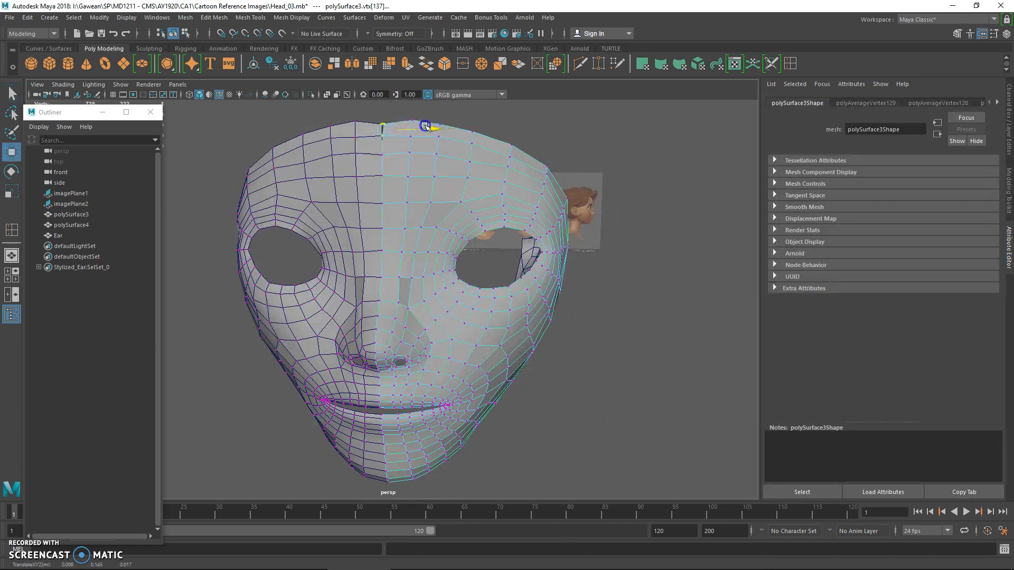
alt+drag(441, 172, 354, 177)
Turn off the wireframe overlay on the shaded perspective view and minimize the Outliner
key(q)
right_drag(487, 255, 533, 244)
click(636, 192)
alt+middle_drag(633, 195, 573, 157)
click(359, 226)
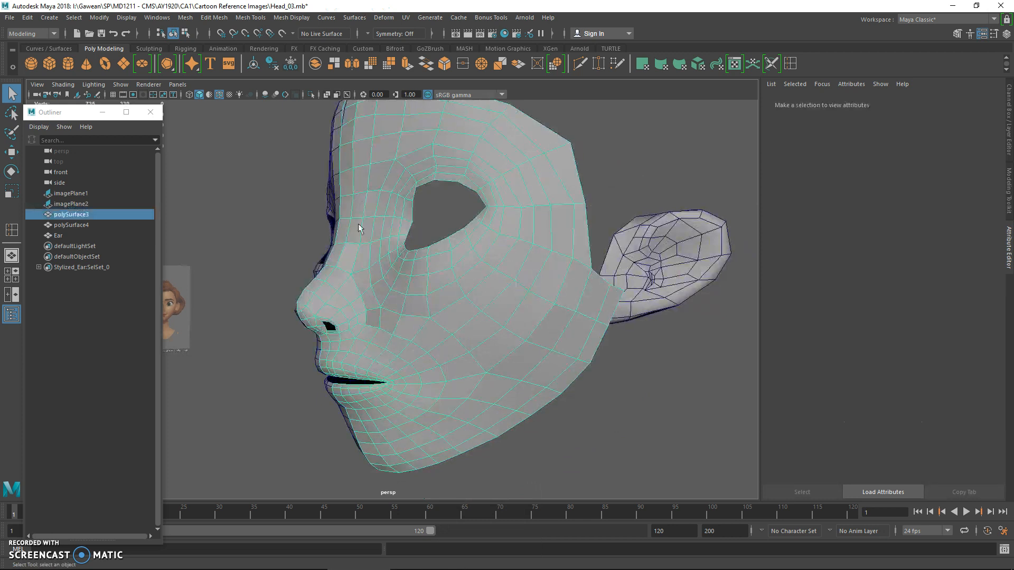
click(65, 86)
click(95, 179)
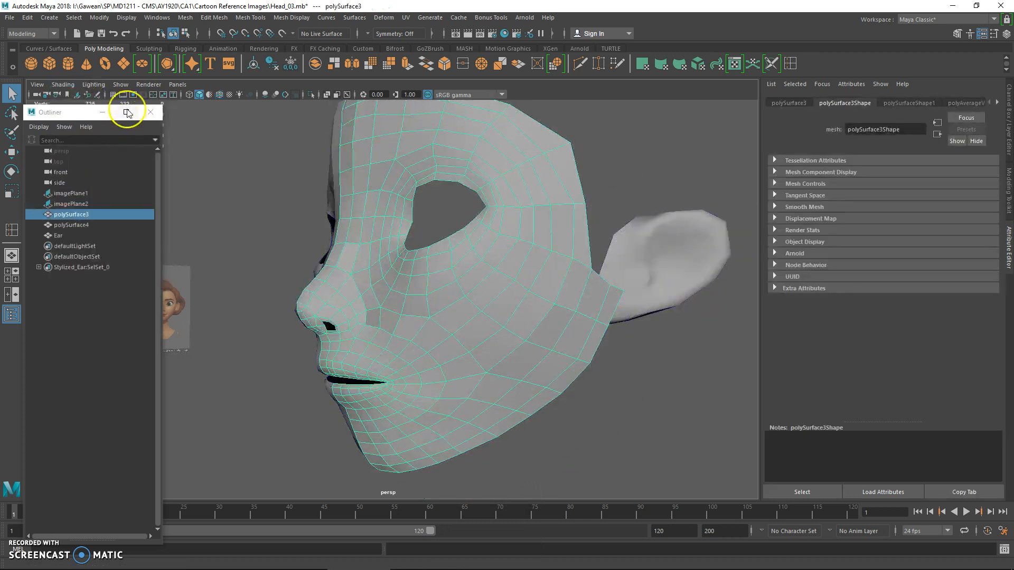
click(98, 113)
Examine the smoothed face and ear from the front, side and below for uneven surface areas
click(597, 208)
alt+drag(597, 208, 541, 240)
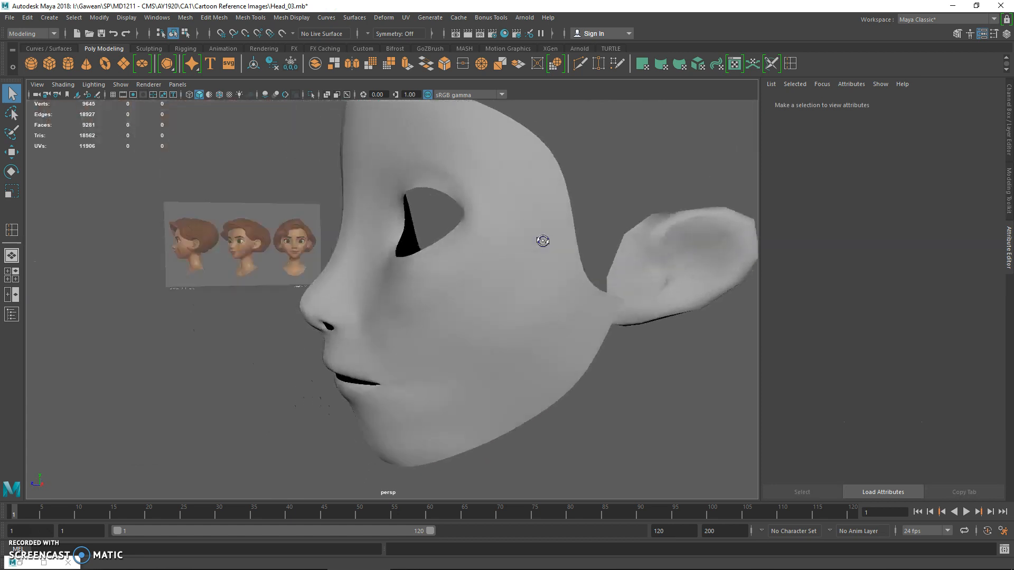
alt+middle_drag(541, 240, 545, 257)
alt+drag(509, 250, 469, 262)
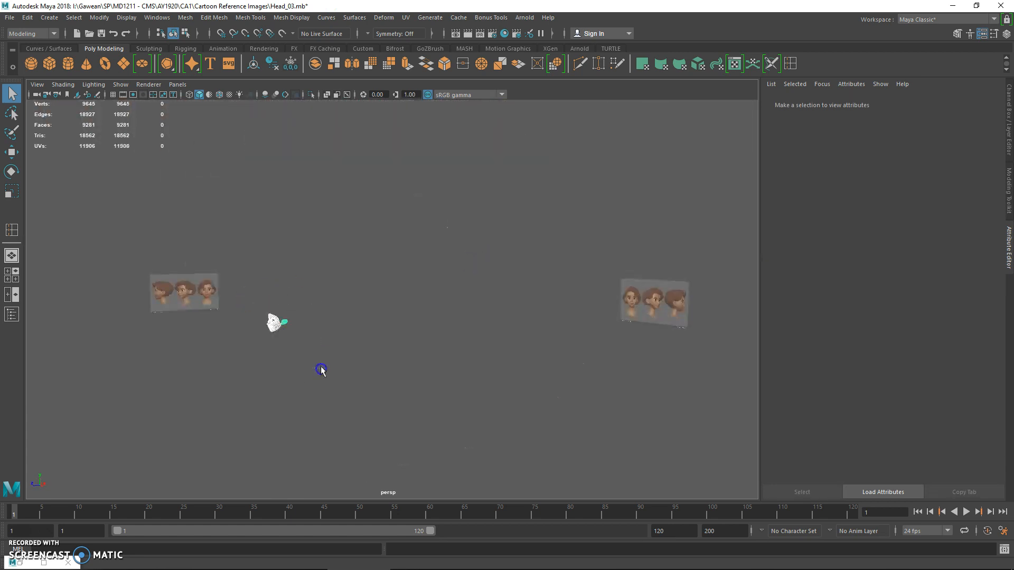
key(f)
alt+drag(321, 369, 328, 346)
alt+right_drag(329, 349, 412, 292)
right_drag(410, 255, 375, 252)
drag(406, 284, 484, 360)
alt+right_drag(495, 375, 371, 328)
alt+drag(389, 322, 369, 303)
right_drag(419, 256, 528, 247)
click(543, 198)
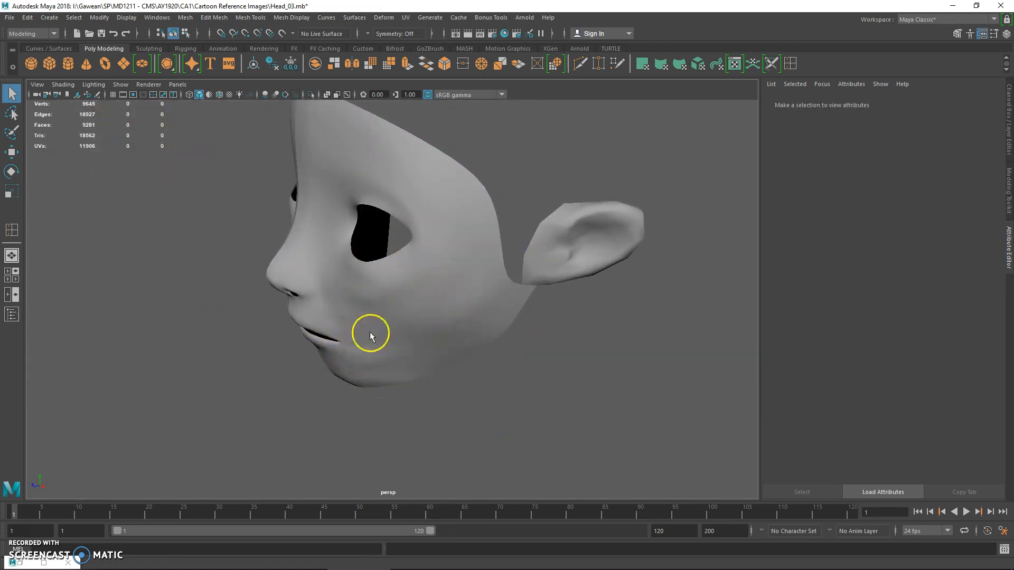
alt+drag(371, 332, 394, 317)
alt+middle_drag(394, 317, 416, 282)
click(416, 282)
alt+drag(394, 296, 410, 285)
alt+right_drag(410, 285, 452, 283)
alt+drag(452, 283, 294, 285)
right_drag(294, 255, 263, 256)
right_drag(311, 320, 265, 258)
drag(230, 272, 374, 455)
key(f)
alt+right_drag(397, 411, 426, 356)
alt+drag(425, 356, 330, 396)
alt+drag(418, 363, 394, 373)
Reposition the cheek vertices just beside the corner of the mouth with the Move tool
key(w)
key(w)
drag(357, 315, 362, 312)
alt+drag(264, 342, 464, 346)
click(381, 290)
shift+click(435, 228)
drag(451, 256, 459, 259)
alt+right_drag(426, 312, 396, 308)
alt+drag(396, 308, 374, 251)
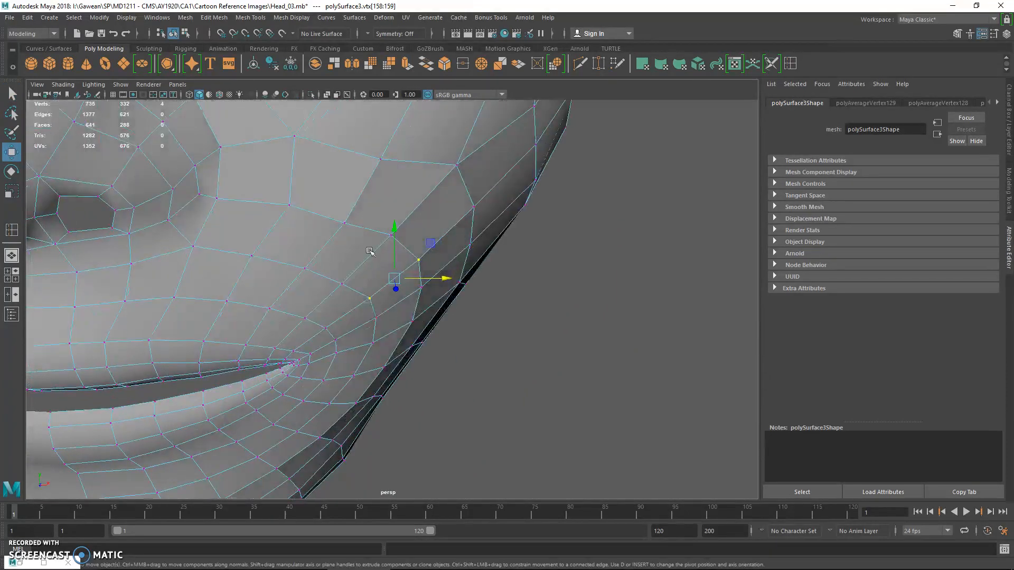
Average the vertices on the cheek between the nose and the outer eye corner, and return to object selection
key(q)
click(380, 172)
alt+drag(380, 173, 383, 223)
shift+right_drag(401, 217, 427, 200)
alt+drag(427, 200, 436, 249)
key(w)
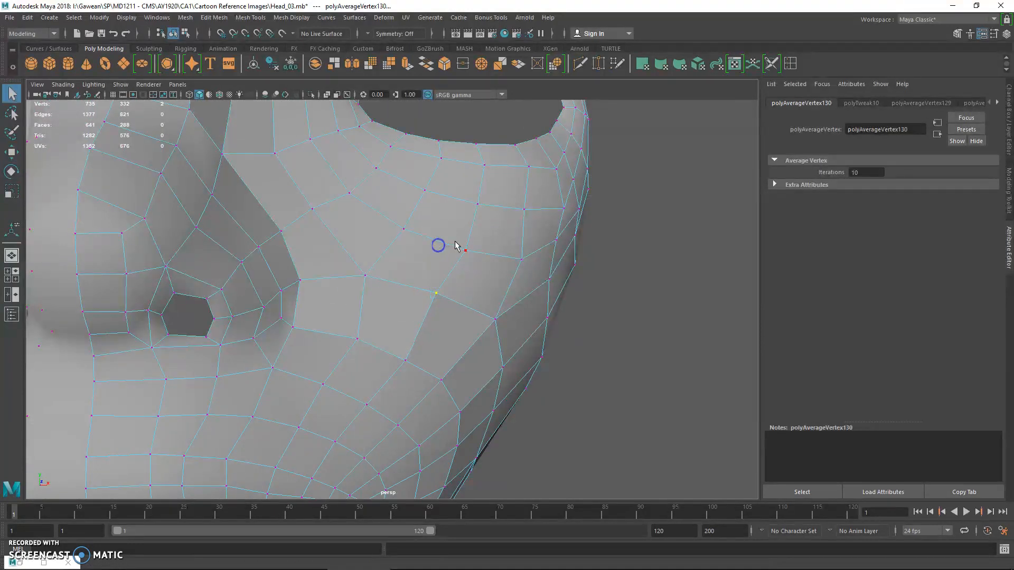
shift+right_drag(471, 235, 489, 233)
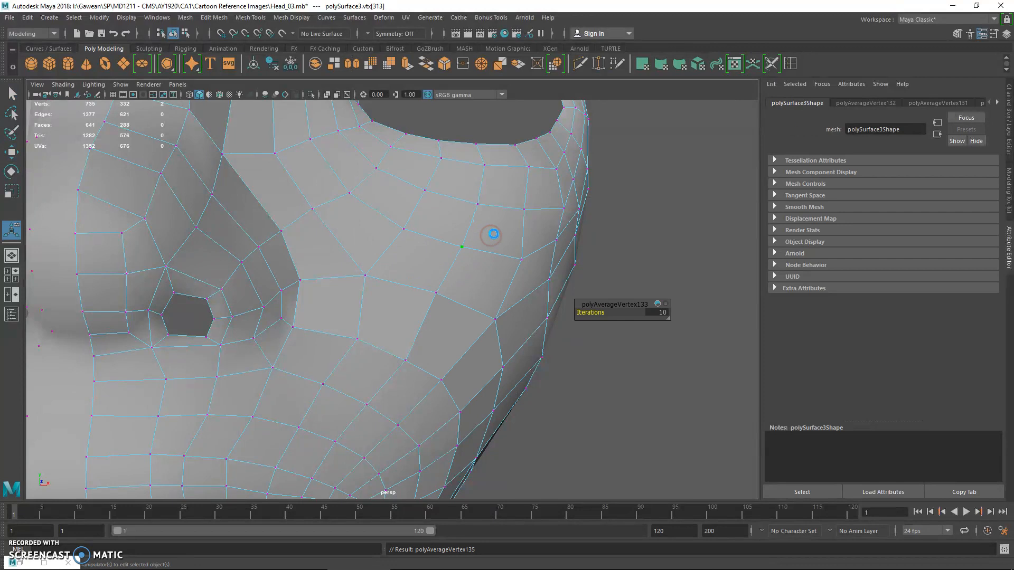
click(519, 267)
right_drag(403, 227, 423, 223)
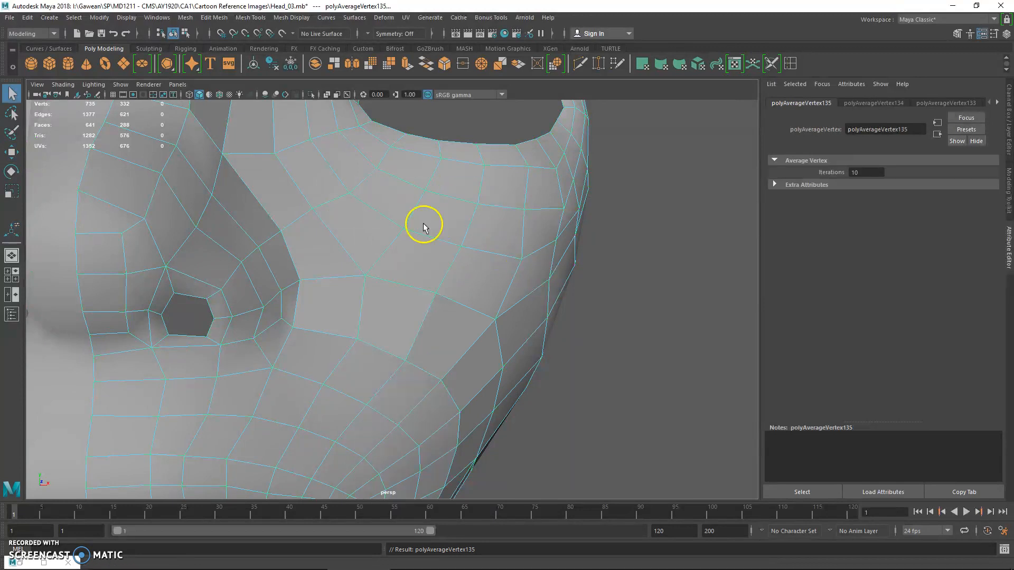
Activate the Smooth sculpting tool on the selected face half and bring the cheek into view
click(149, 49)
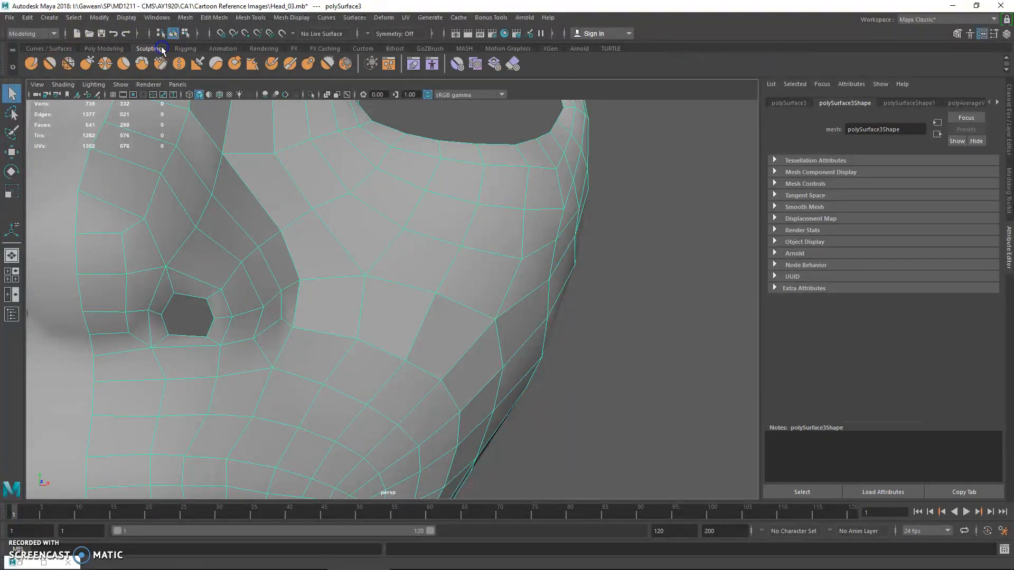
click(51, 64)
alt+right_drag(408, 254, 278, 143)
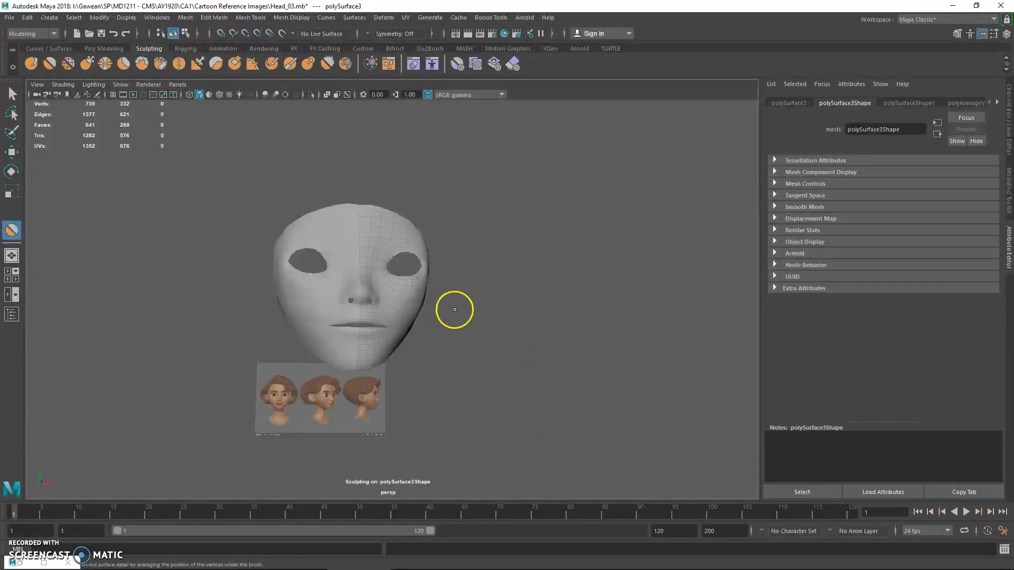
alt+drag(455, 309, 403, 321)
alt+right_drag(403, 321, 488, 406)
alt+right_drag(480, 369, 508, 381)
alt+right_drag(493, 300, 306, 294)
alt+right_drag(436, 303, 364, 300)
alt+drag(506, 317, 431, 329)
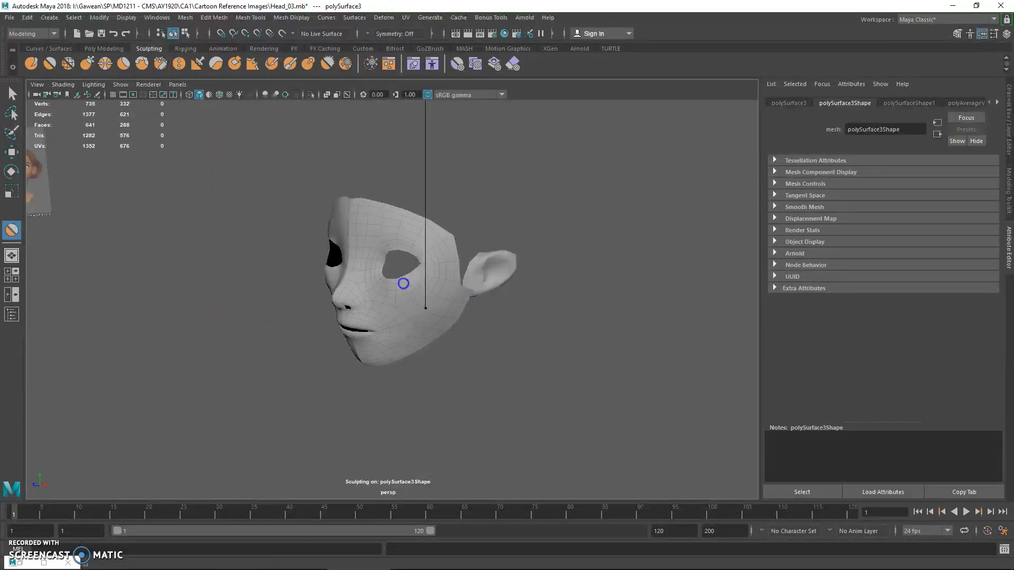
alt+right_drag(443, 298, 414, 315)
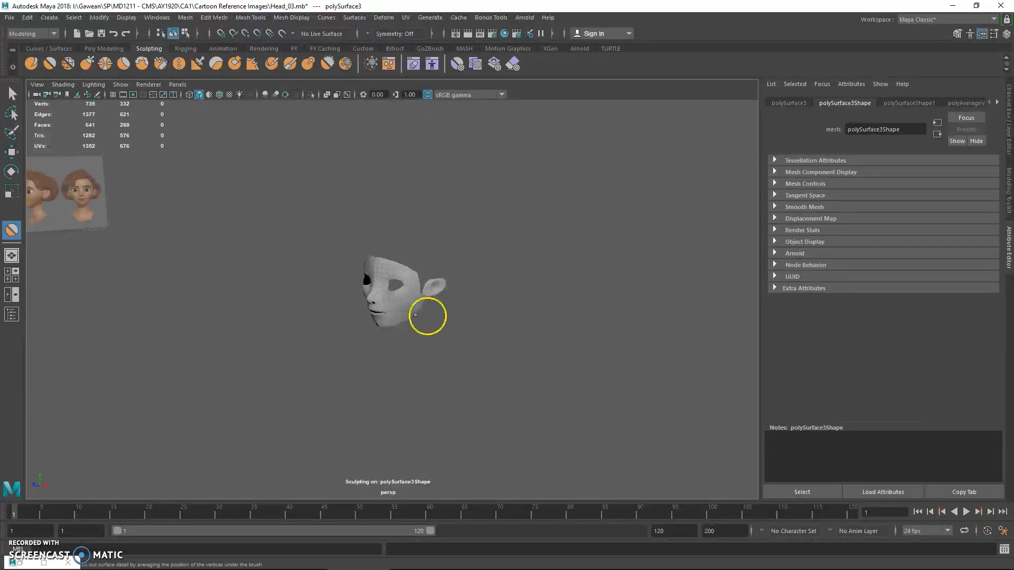
Set the Smooth Tool's brush size to 0.4 and bring the cheek closer
double_click(11, 230)
double_click(232, 141)
text(0.400)
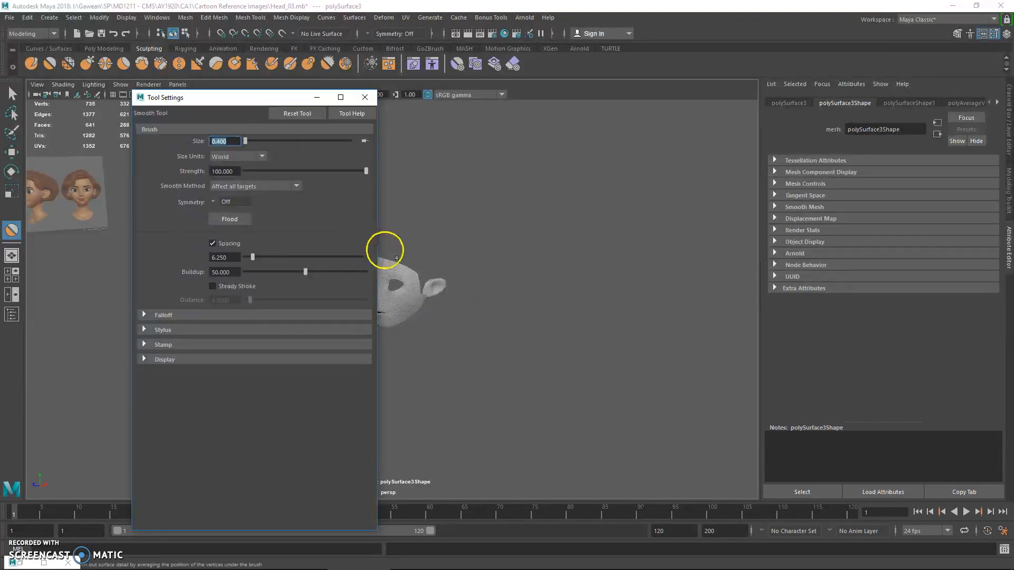
alt+middle_drag(402, 303, 467, 317)
alt+right_drag(468, 317, 719, 391)
mouse_move(719, 391)
alt+mouse_down()
mouse_move(608, 355)
mouse_move(590, 338)
alt+mouse_up()
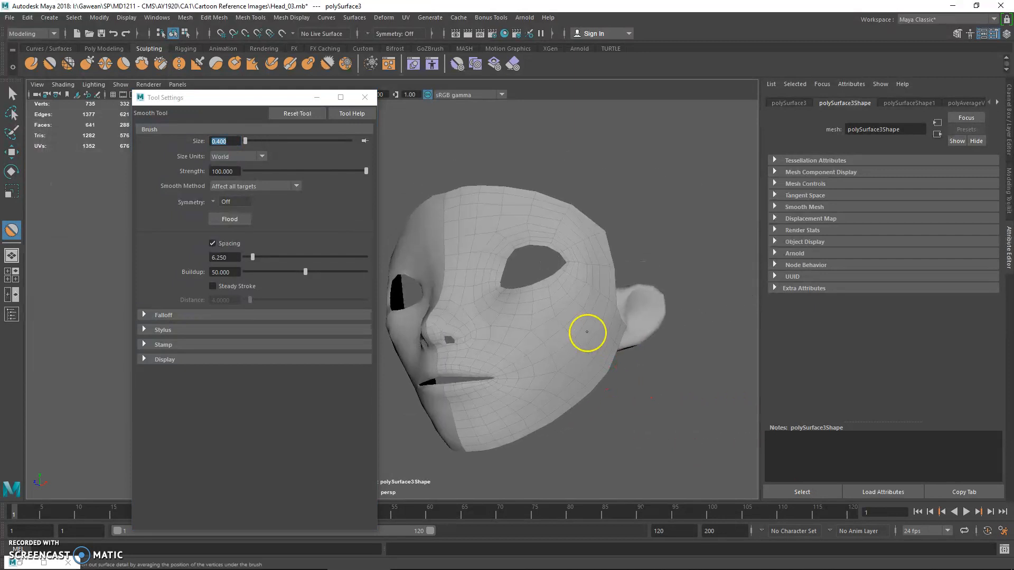
Try smoothing the cheek with smaller brush sizes, down to 0.2, undoing the strokes
double_click(232, 142)
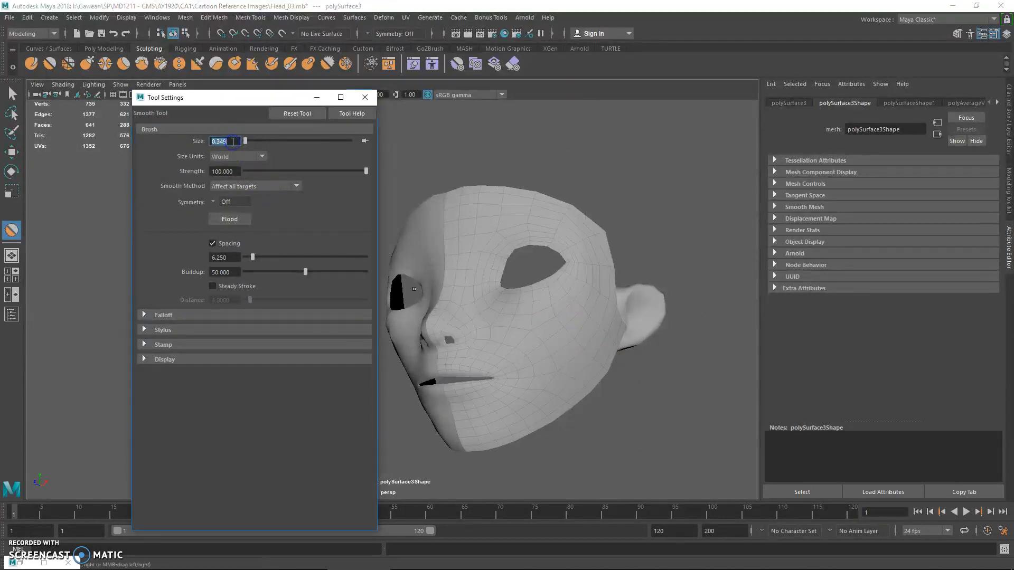
alt+drag(611, 324, 553, 323)
key(ctrl+z)
click(231, 142)
drag(454, 232, 563, 333)
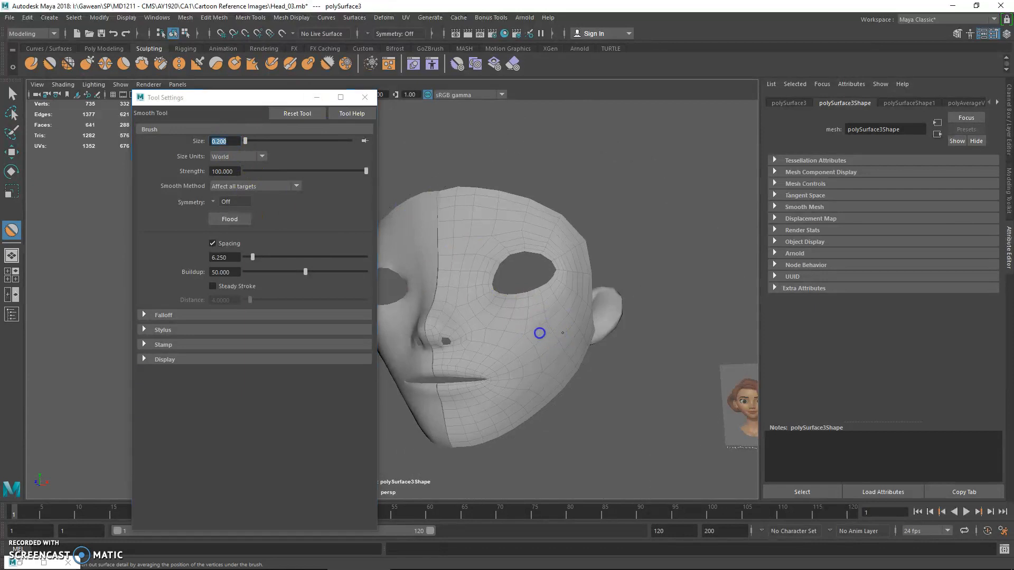
key(ctrl+z)
Set the Smooth Tool's brush size to 0.05, apply it on the outer cheek, and minimize the tool settings
double_click(240, 141)
text(0.)
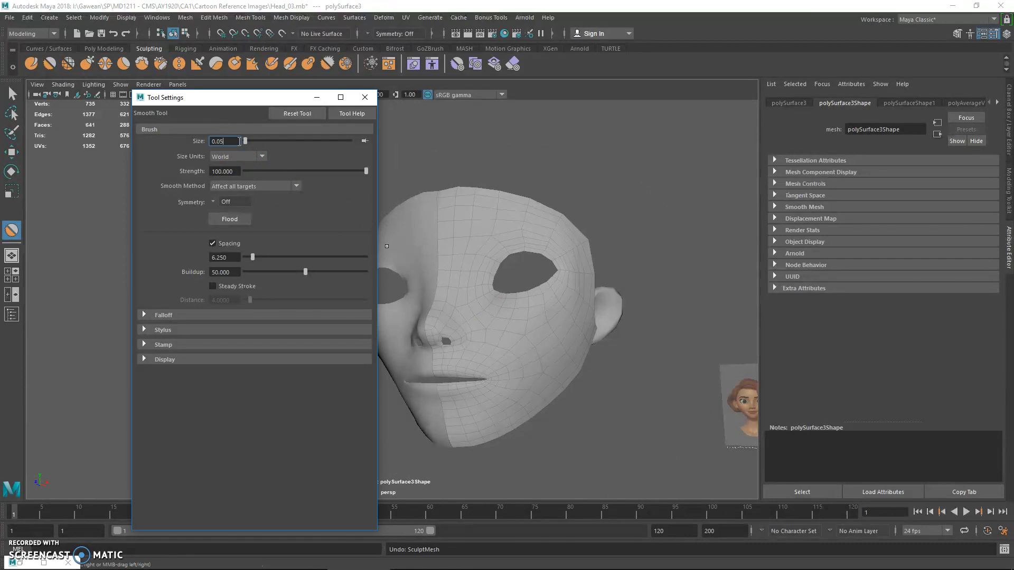
drag(549, 328, 559, 335)
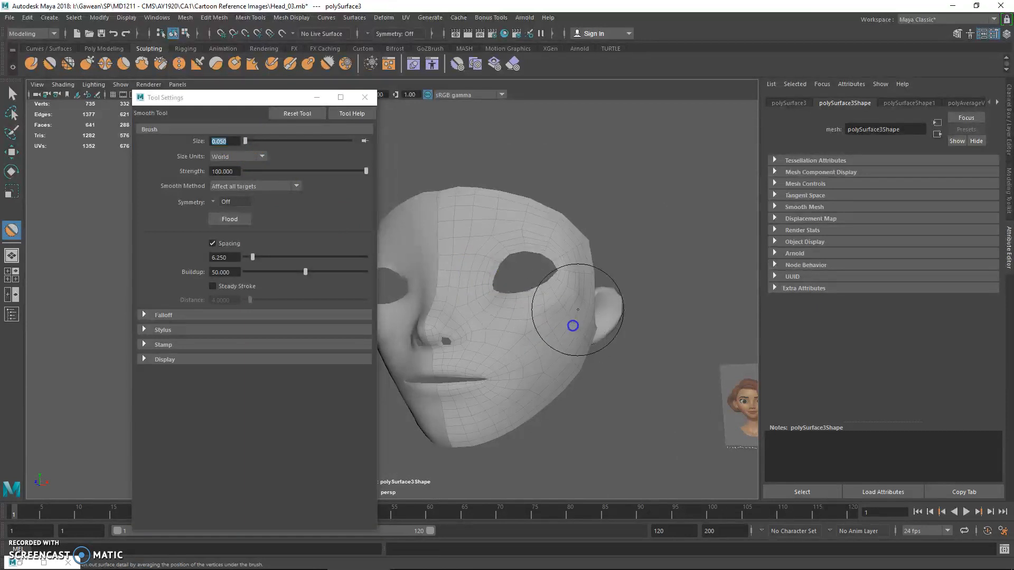
mouse_move(580, 293)
mouse_down()
mouse_move(572, 292)
mouse_move(556, 347)
mouse_move(561, 338)
mouse_move(532, 322)
mouse_move(555, 292)
mouse_move(581, 288)
mouse_up()
key(q)
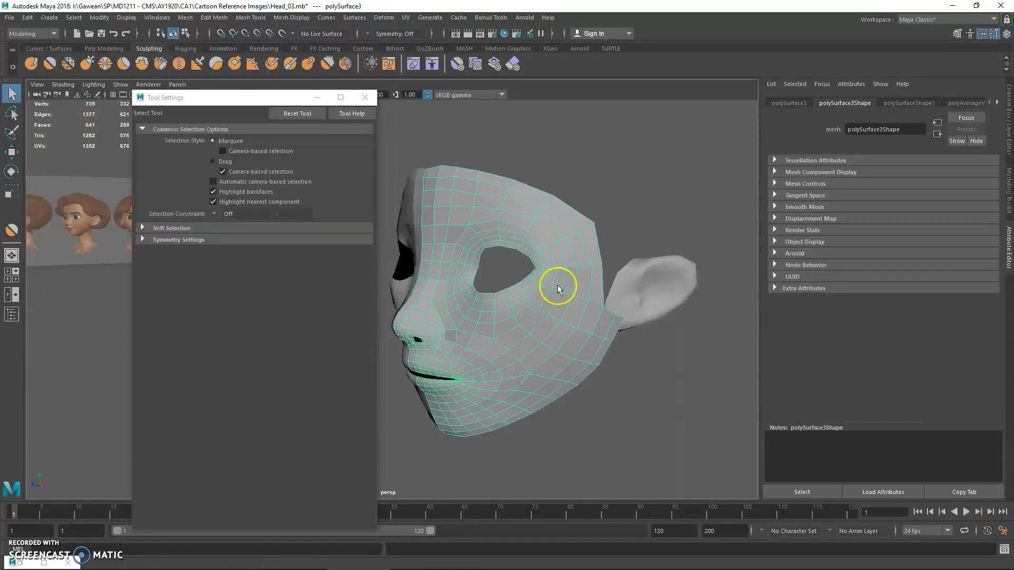
click(317, 104)
alt+drag(409, 223, 466, 238)
scroll(475, 251, up, 5)
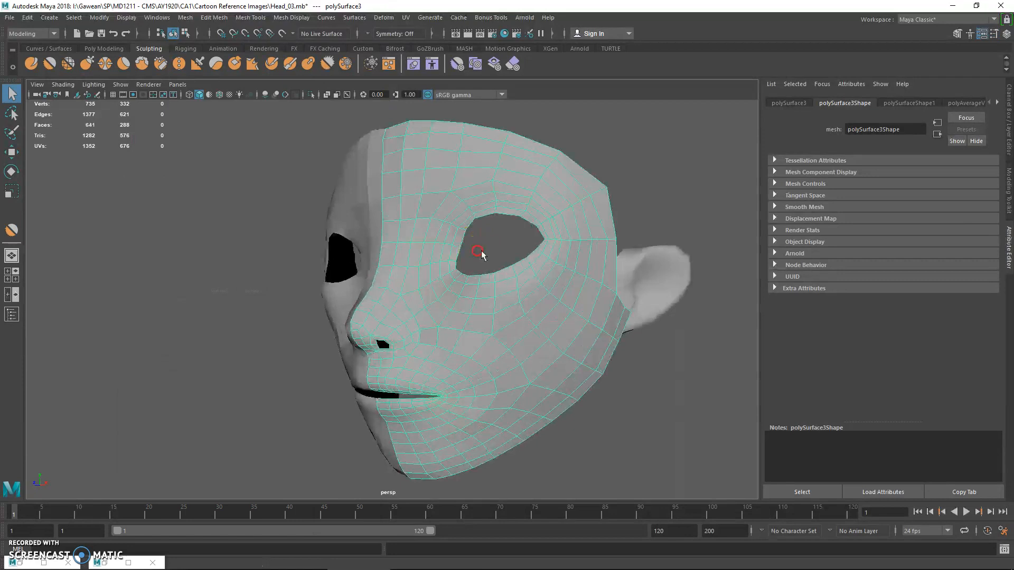
Average the vertices on the temple beside the outer eye corner with 10 iterations and preview the face half smoothed
alt+middle_drag(560, 237, 461, 244)
right_drag(441, 150, 415, 147)
drag(421, 150, 455, 174)
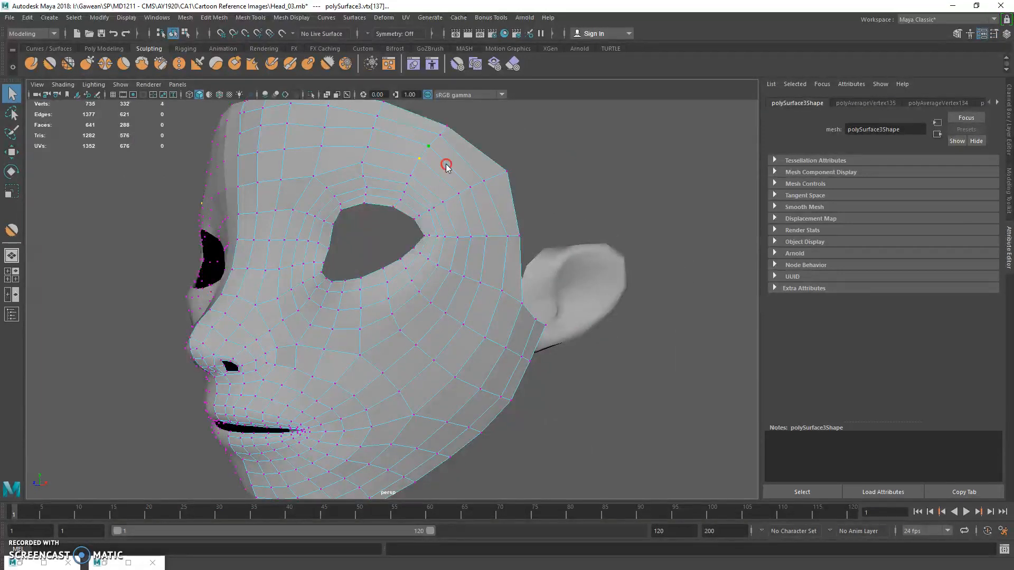
shift+right_drag(447, 164, 462, 156)
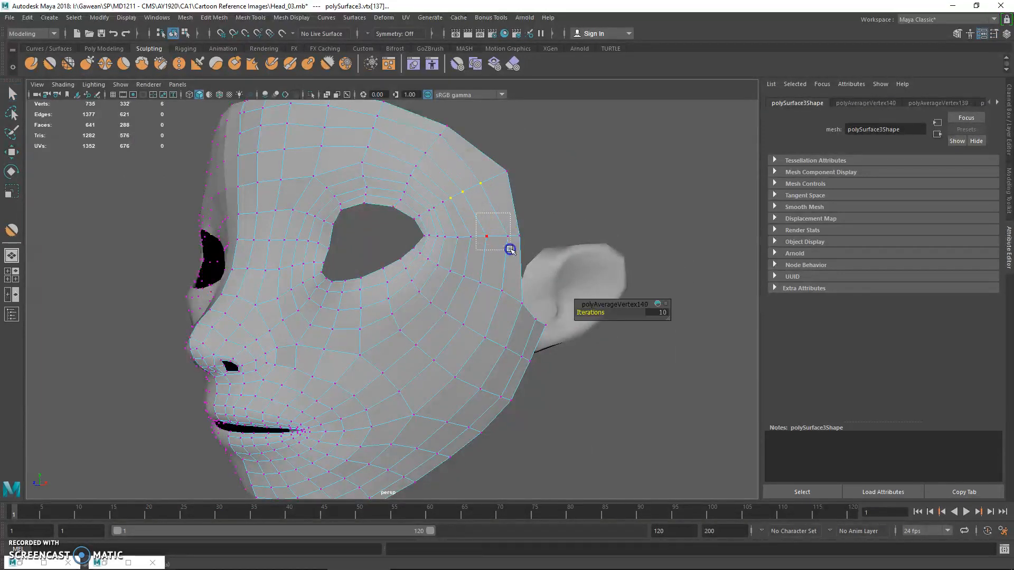
key(3)
right_drag(466, 256, 500, 242)
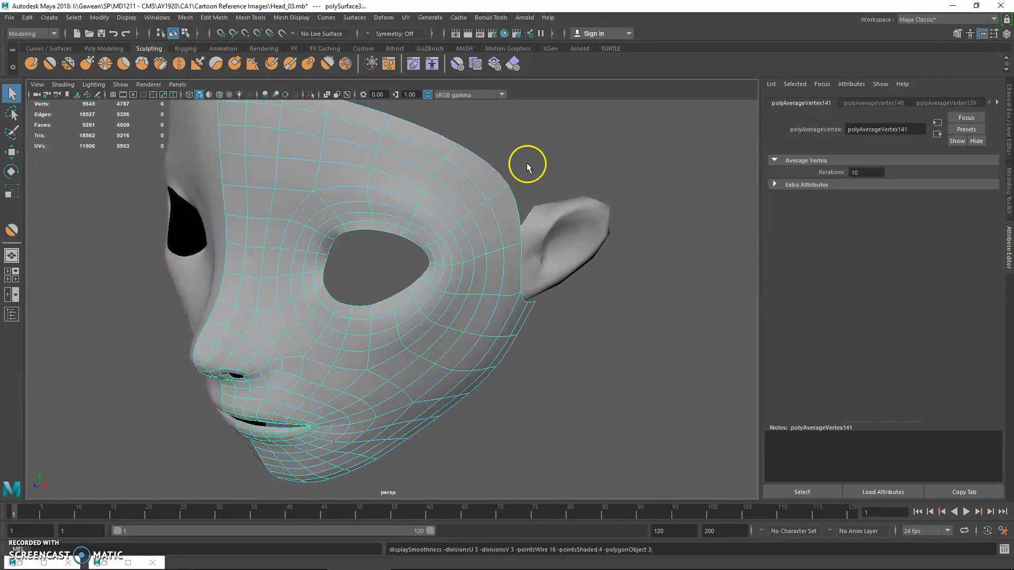
Examine the smoothed temple and cheek from several angles, and return the face half to its unsmoothed display
click(524, 178)
alt+drag(482, 220, 484, 232)
click(464, 288)
alt+drag(464, 290, 460, 267)
click(554, 234)
click(380, 324)
alt+drag(380, 324, 335, 275)
key(1)
right_drag(335, 275, 298, 265)
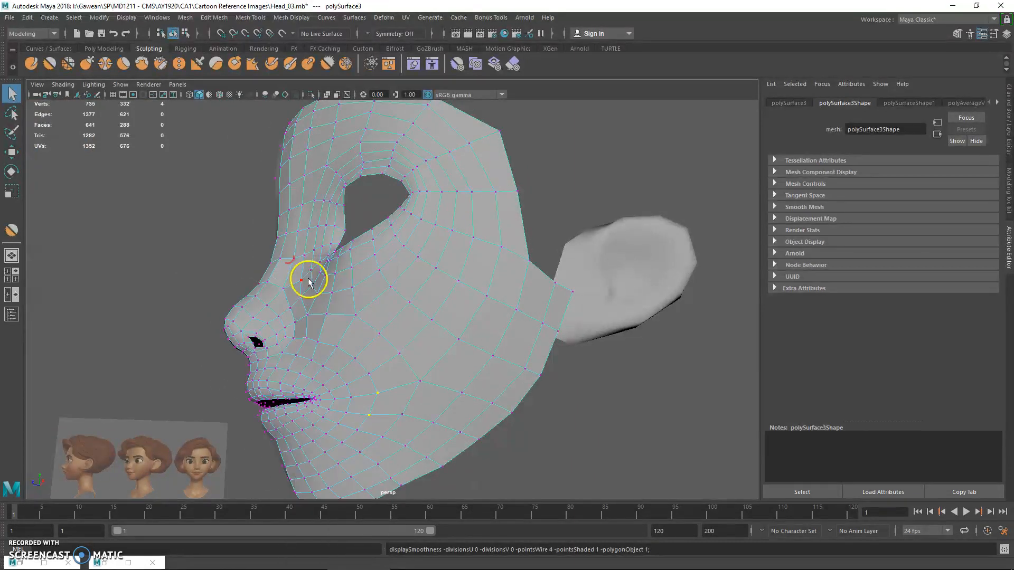
right_drag(402, 263, 448, 267)
Select the ear mesh and rotate it in the side view to match the tilt of the reference ear
click(624, 273)
key(space)
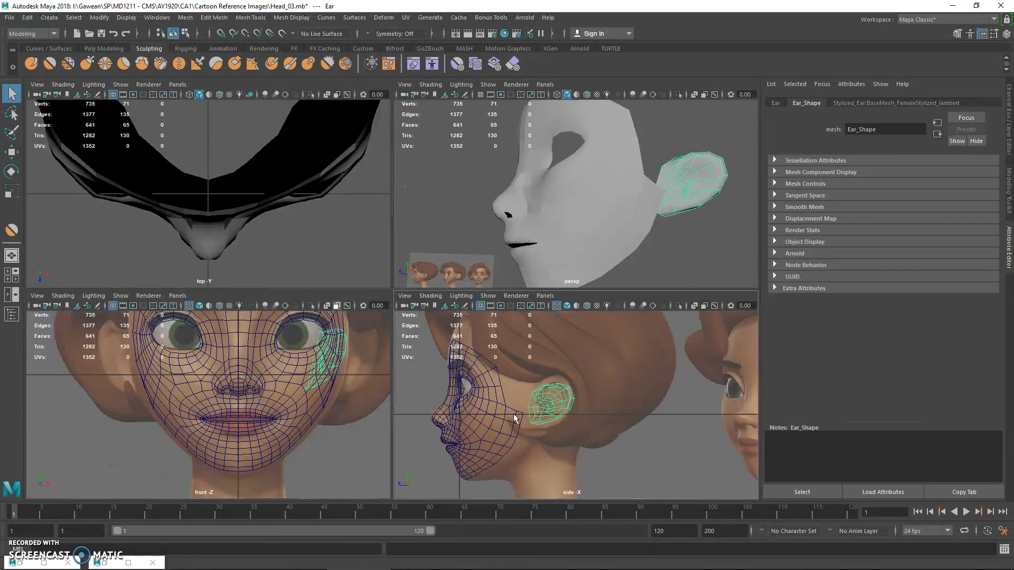
key(space)
key(e)
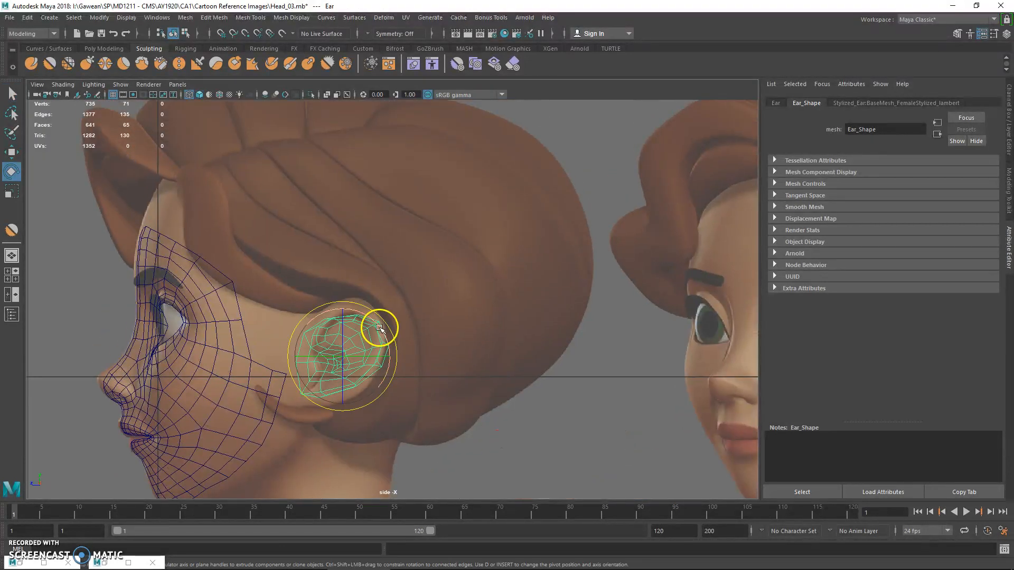
drag(379, 324, 337, 291)
key(r)
key(w)
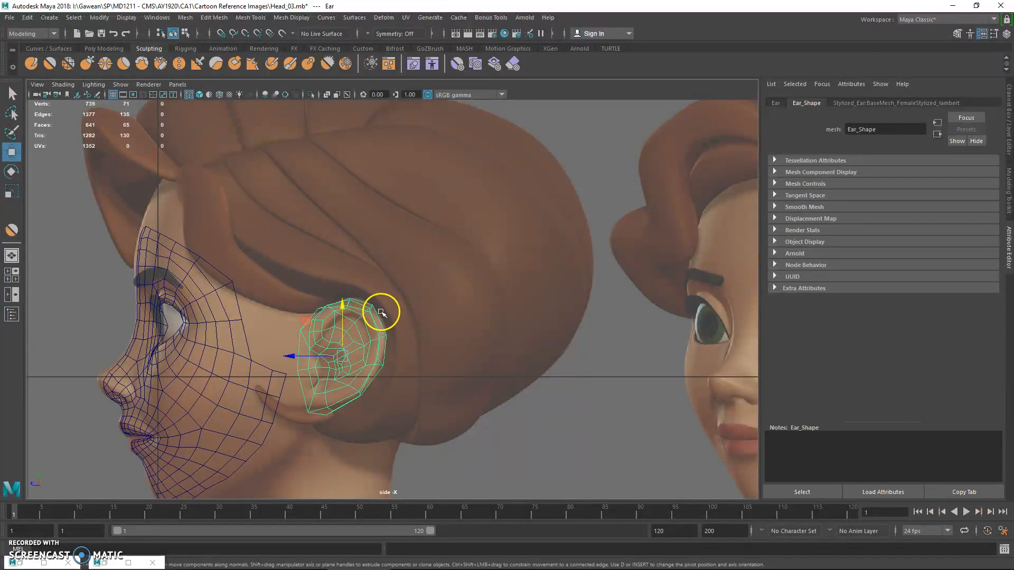
key(e)
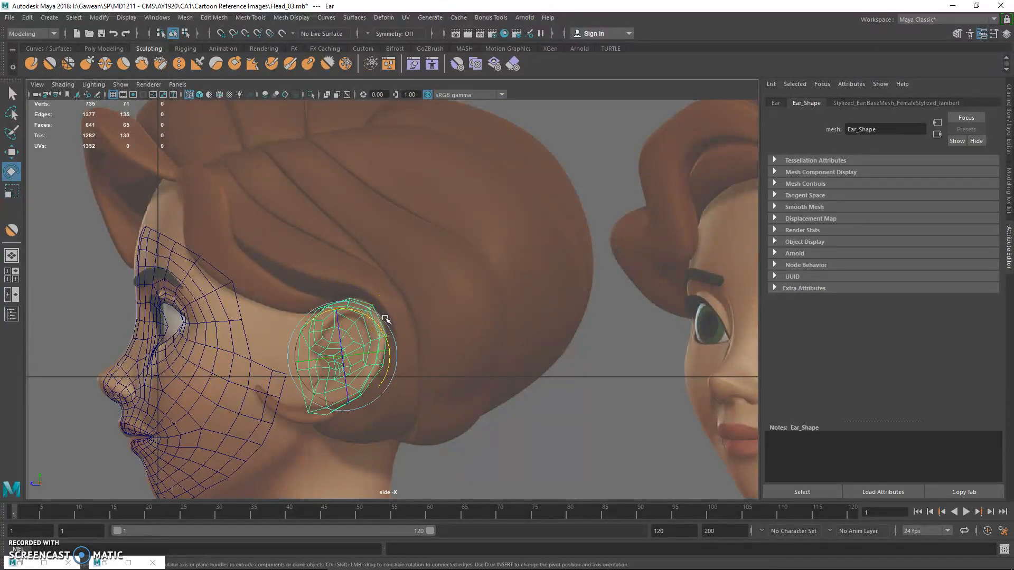
drag(386, 325, 365, 294)
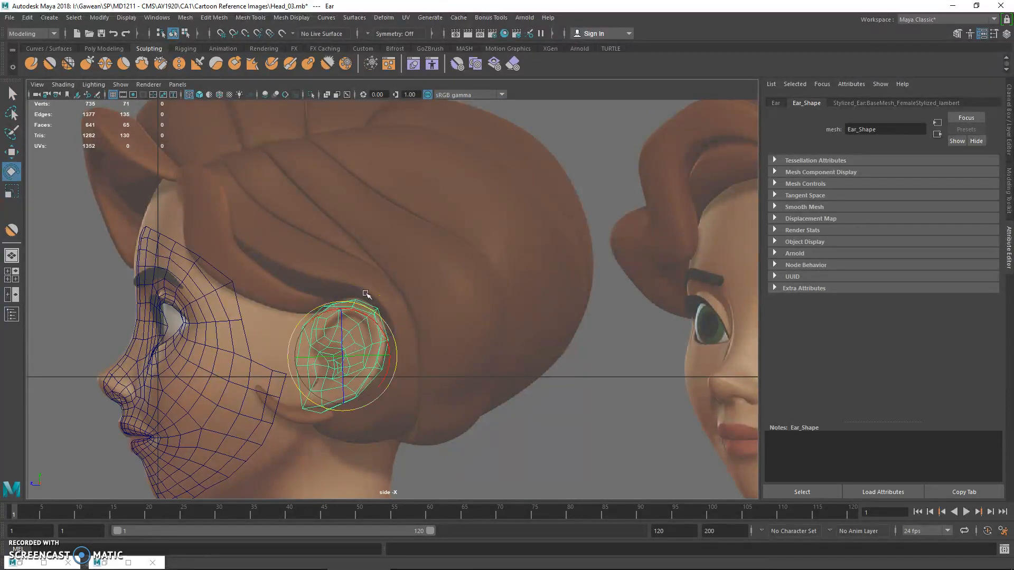
Bring up the polygon modeling tools, and switch to the Week3A.pptx presentation in PowerPoint to consult the scalp-from-sphere slide
click(106, 47)
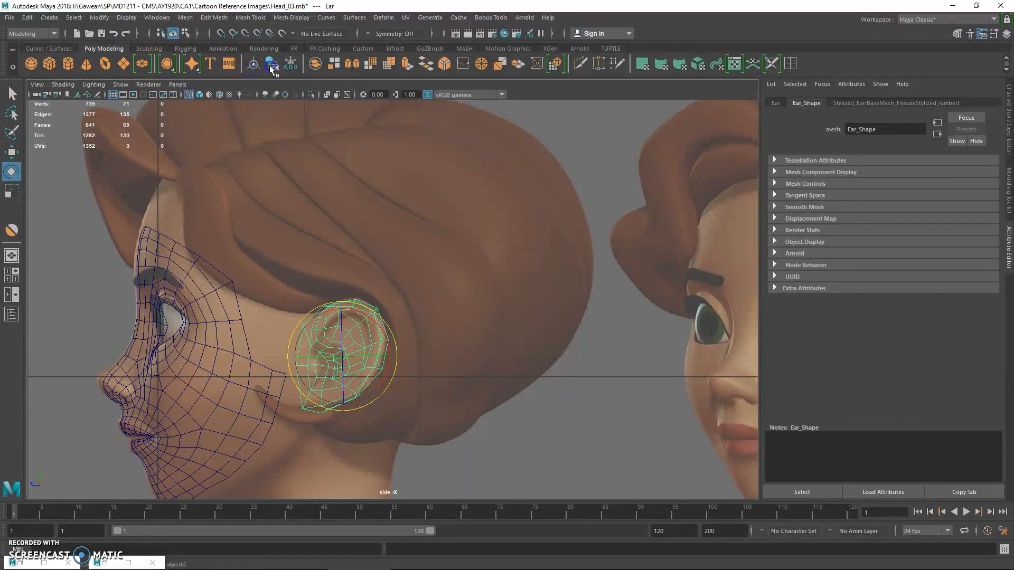
mouse_move(522, 563)
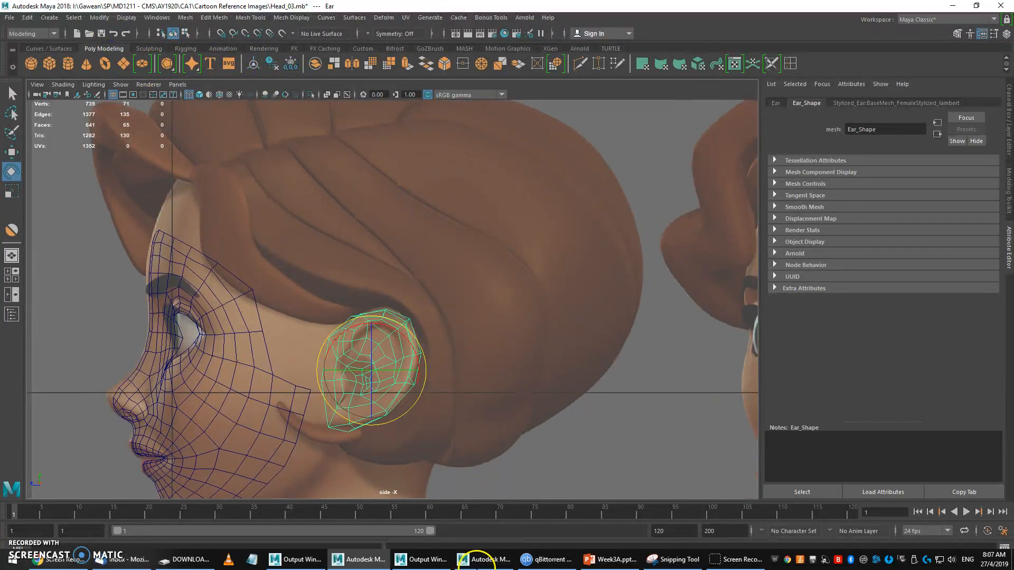
click(591, 560)
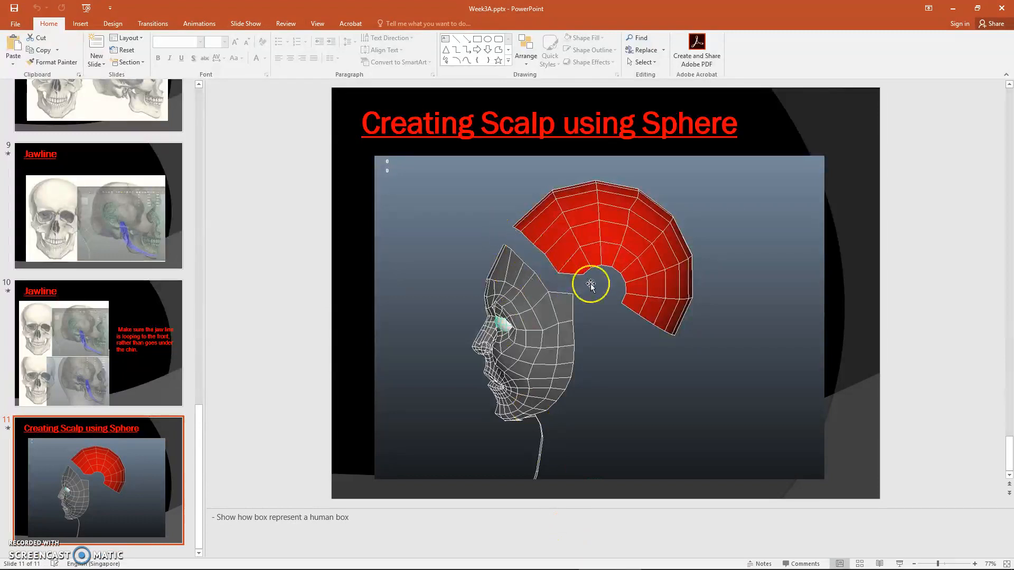
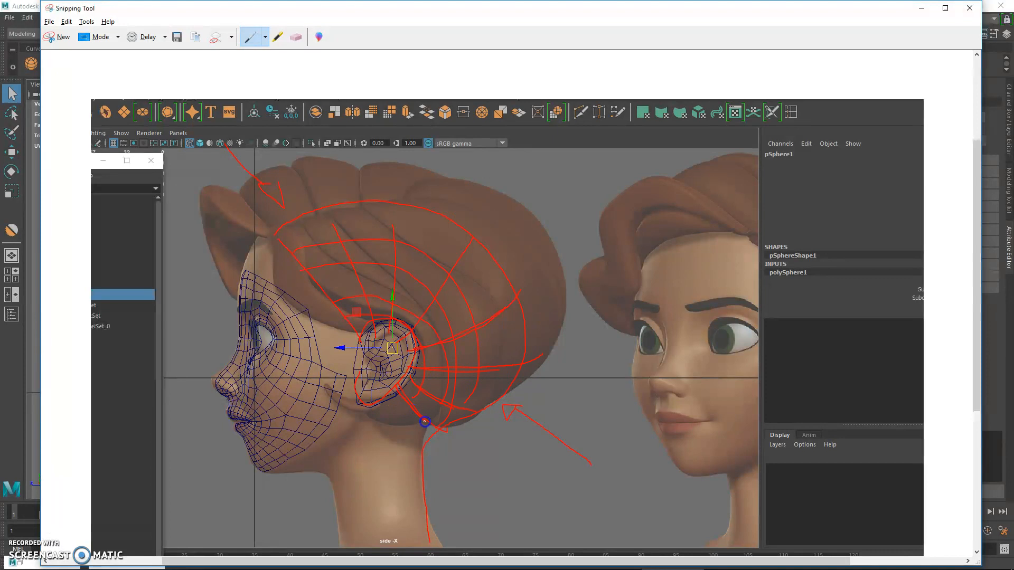
Retrace the scalp outline and its marker arrows on the annotated side-view screenshot in Snipping Tool, and switch back to Maya
drag(454, 214, 321, 209)
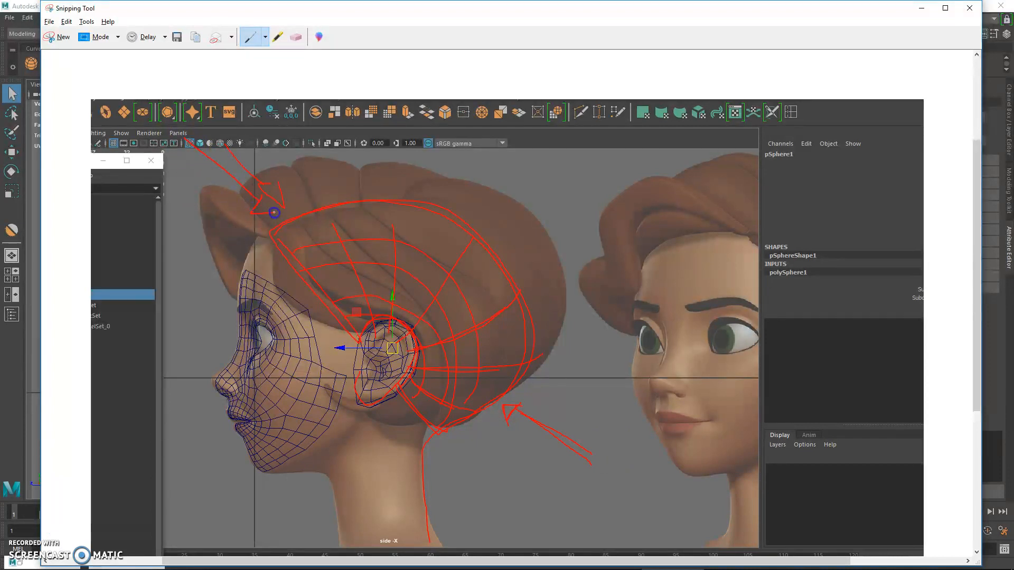
drag(255, 193, 237, 158)
click(920, 9)
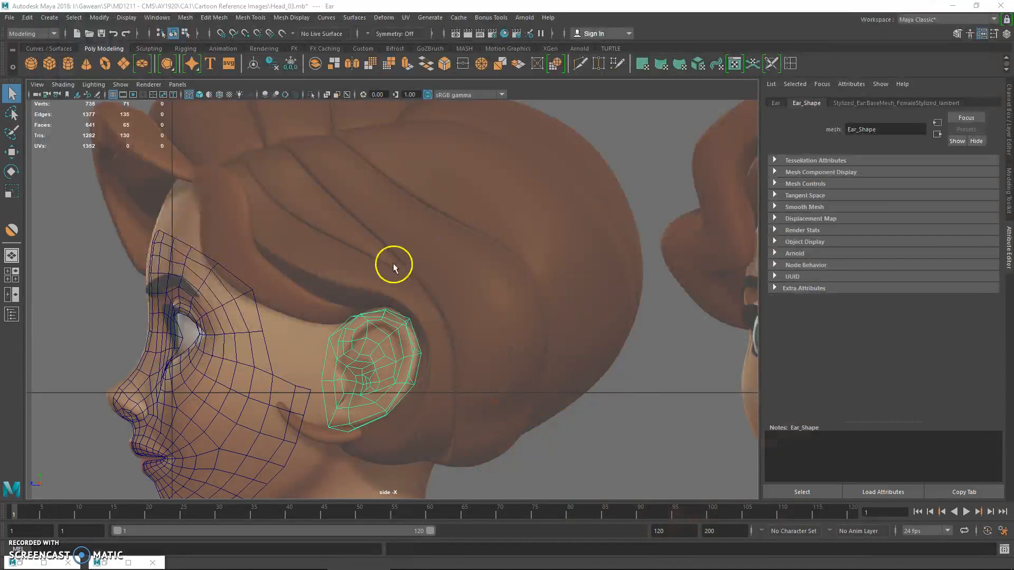
Move the ear onto the reference ear in the front view and turn it outward from the head
key(space)
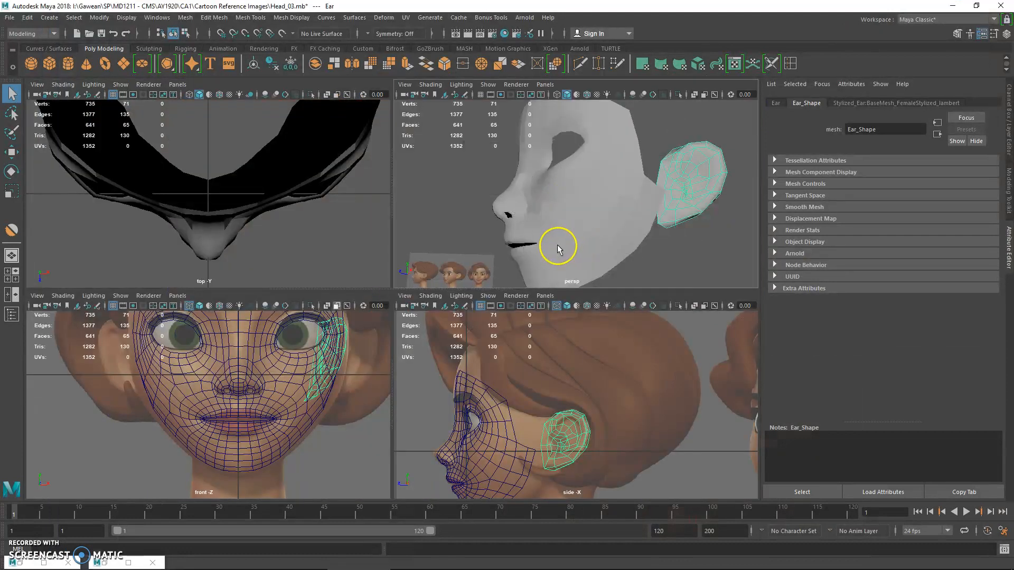
key(space)
mouse_move(527, 289)
alt+mouse_down()
mouse_move(536, 285)
mouse_move(520, 289)
alt+mouse_up()
key(space)
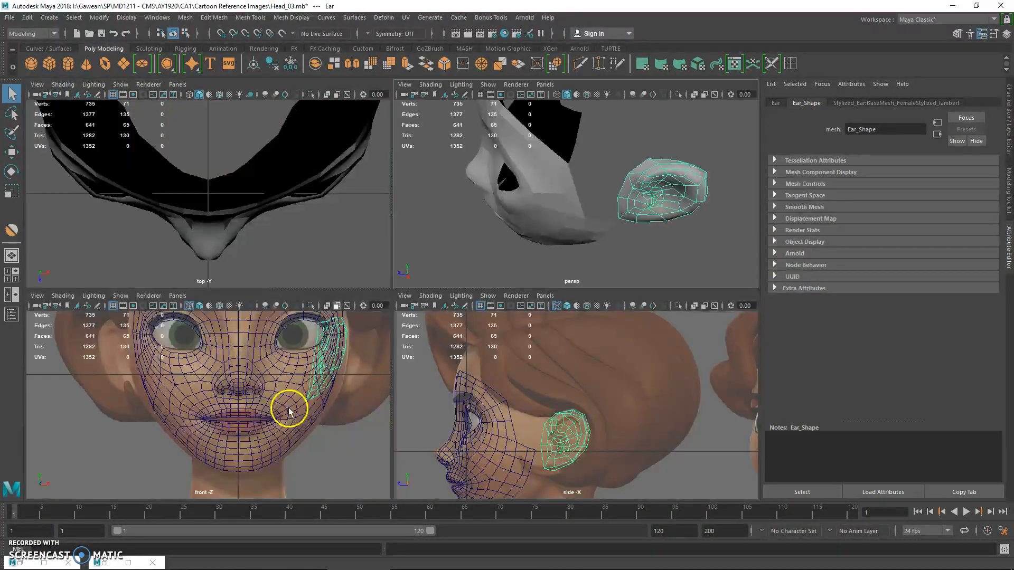
alt+middle_drag(290, 409, 254, 449)
key(w)
mouse_move(307, 405)
mouse_down()
mouse_move(333, 404)
mouse_move(319, 402)
mouse_up()
key(e)
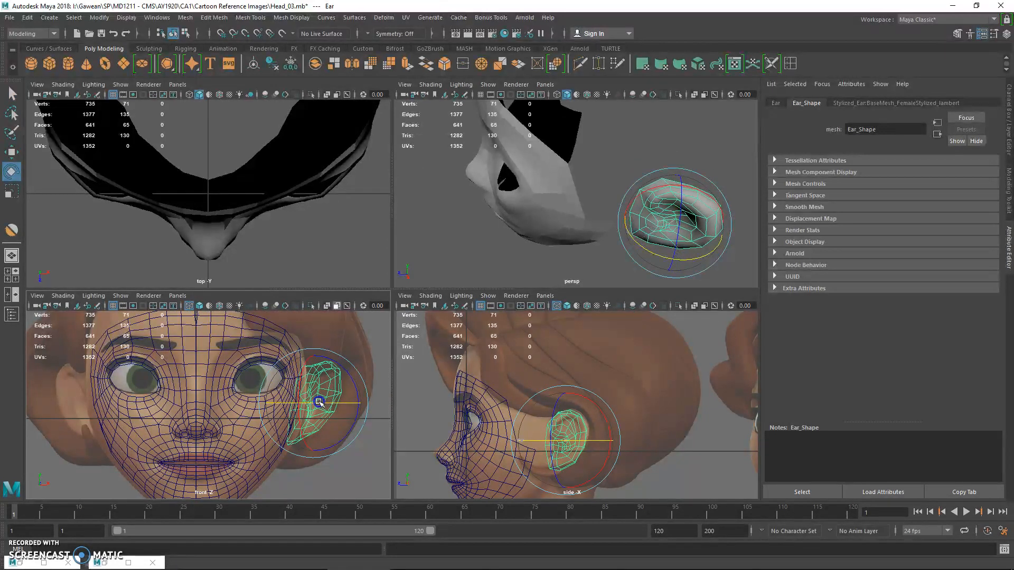
Fine-tune the ear's outward turn and position against the front reference
click(651, 562)
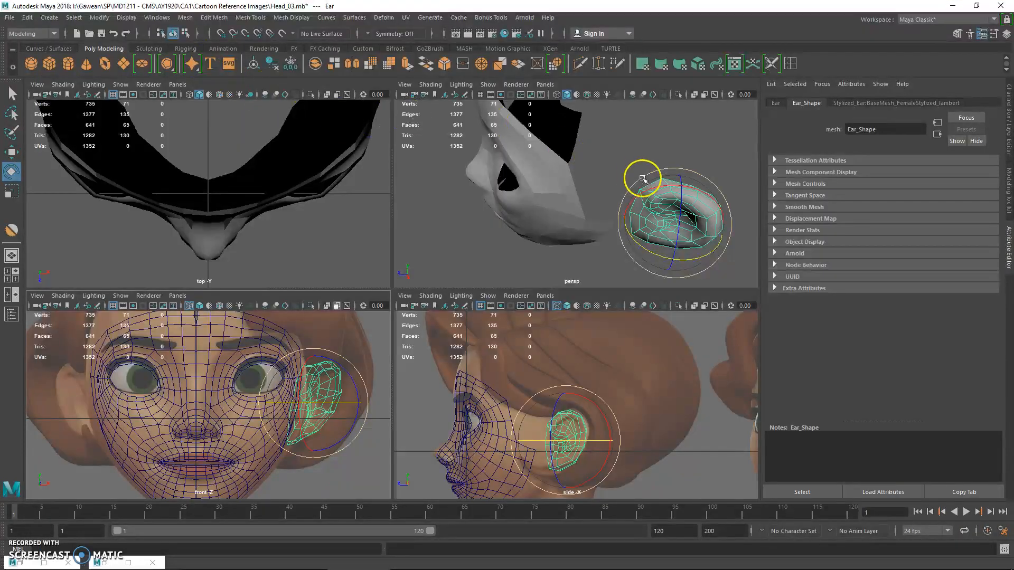
mouse_move(335, 400)
mouse_down()
mouse_move(321, 406)
mouse_move(367, 393)
mouse_move(353, 404)
mouse_up()
key(r)
key(w)
key(e)
key(w)
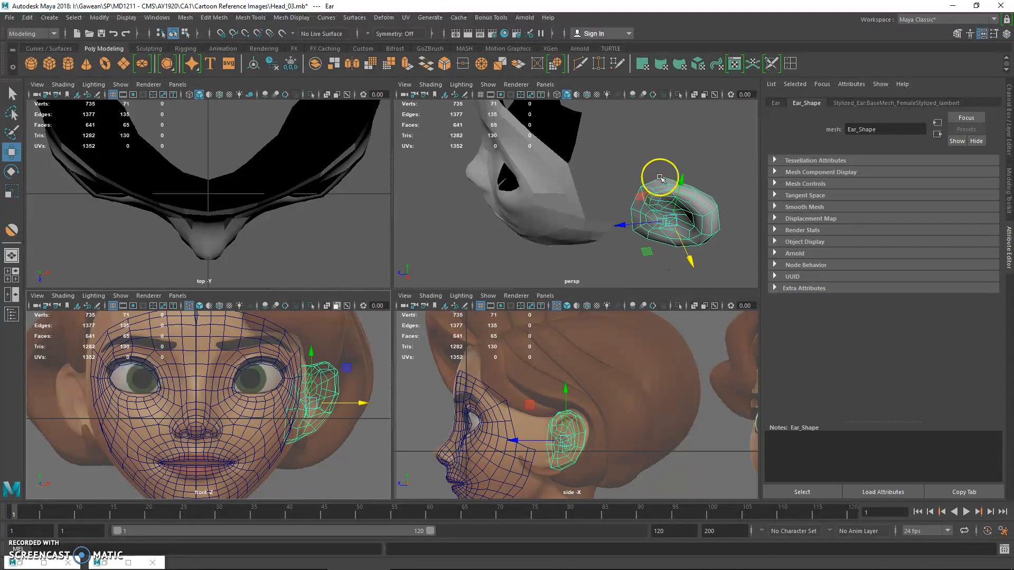
Inspect the ear's front rim in perspective at vertex and edge level, and compare it with the cheek's open border
key(space)
right_drag(587, 238, 557, 226)
alt+middle_drag(561, 225, 489, 240)
alt+right_drag(489, 240, 510, 245)
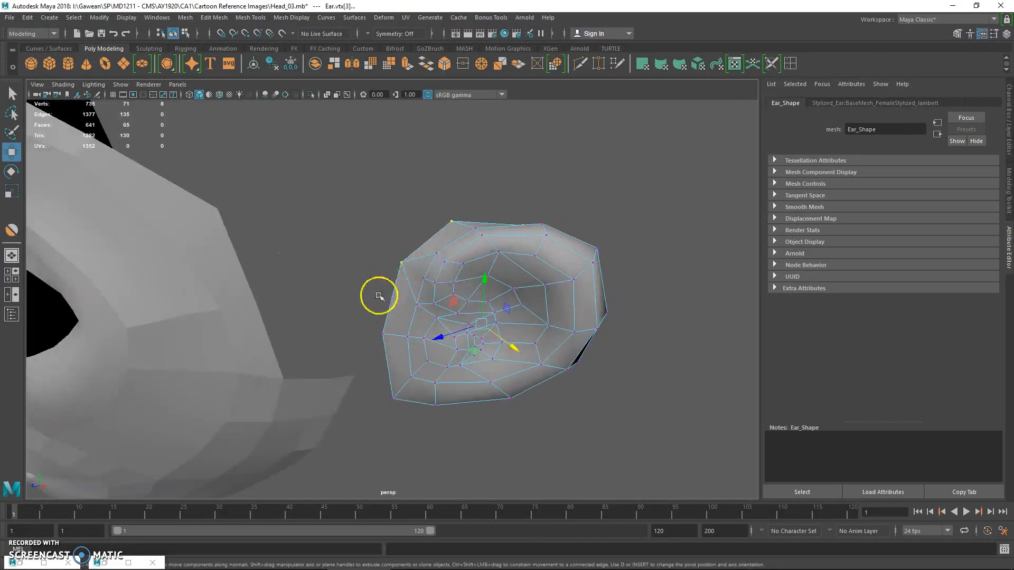
alt+drag(379, 295, 361, 292)
drag(393, 260, 414, 226)
key(q)
right_drag(389, 243, 385, 211)
click(383, 254)
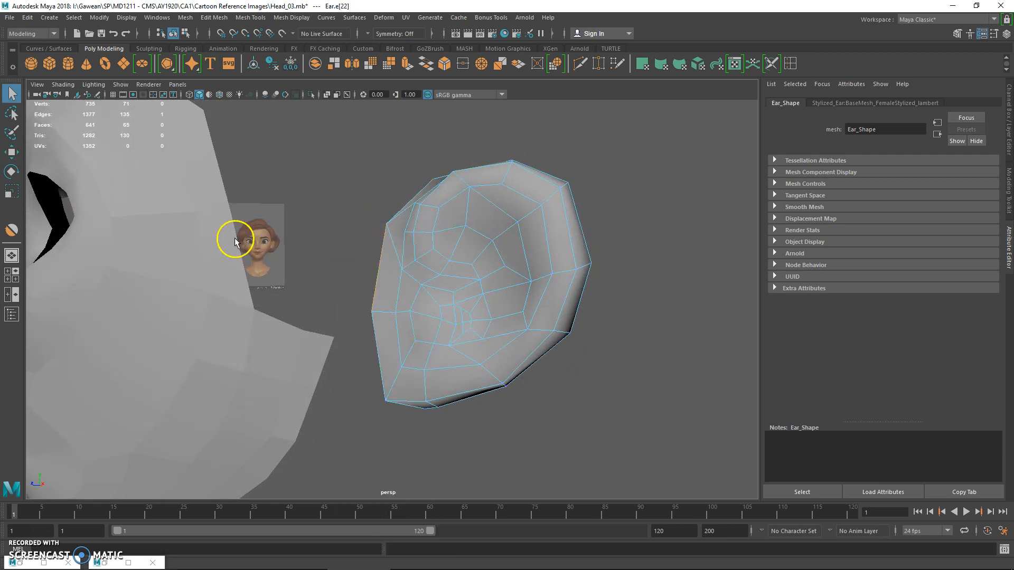
mouse_move(236, 240)
shift+right_down()
mouse_move(248, 221)
mouse_move(239, 228)
shift+right_up()
key(q)
click(353, 211)
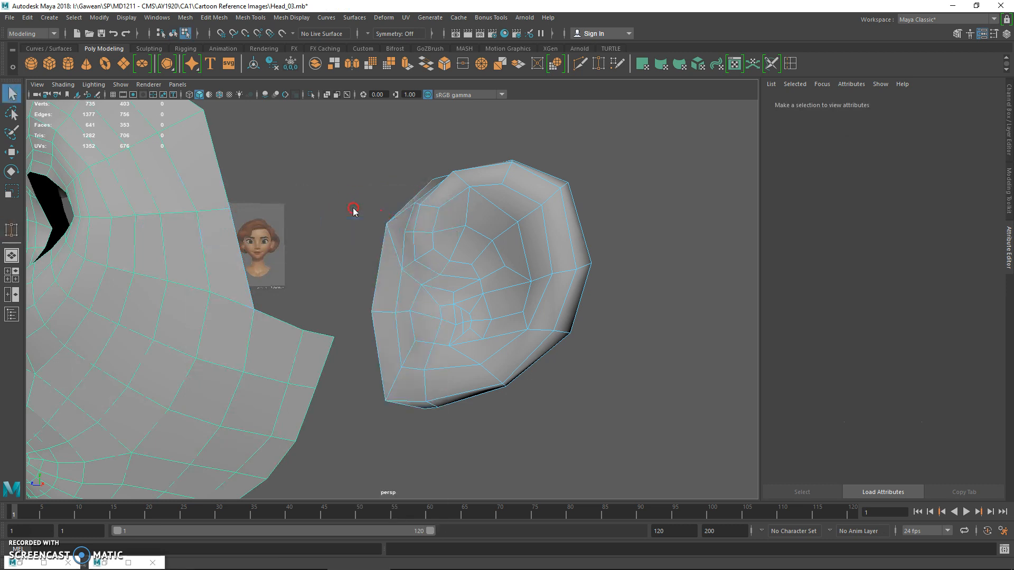
Count the vertices along the ear's outer rim by selecting them from front to back, and return to object mode
drag(397, 236, 397, 236)
alt+drag(398, 236, 376, 272)
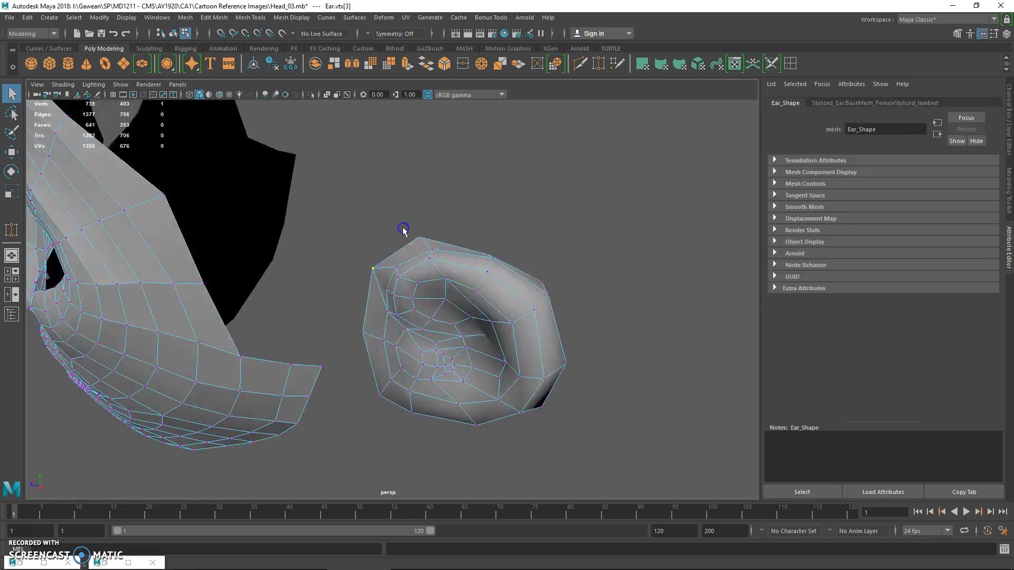
shift+click(429, 244)
alt+drag(428, 244, 427, 246)
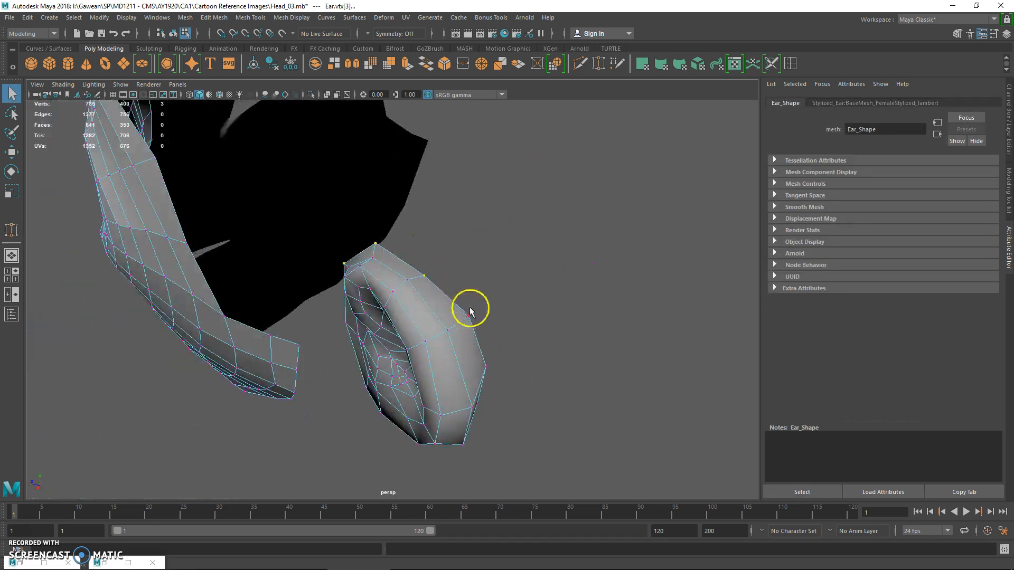
shift+click(486, 365)
alt+drag(488, 365, 467, 311)
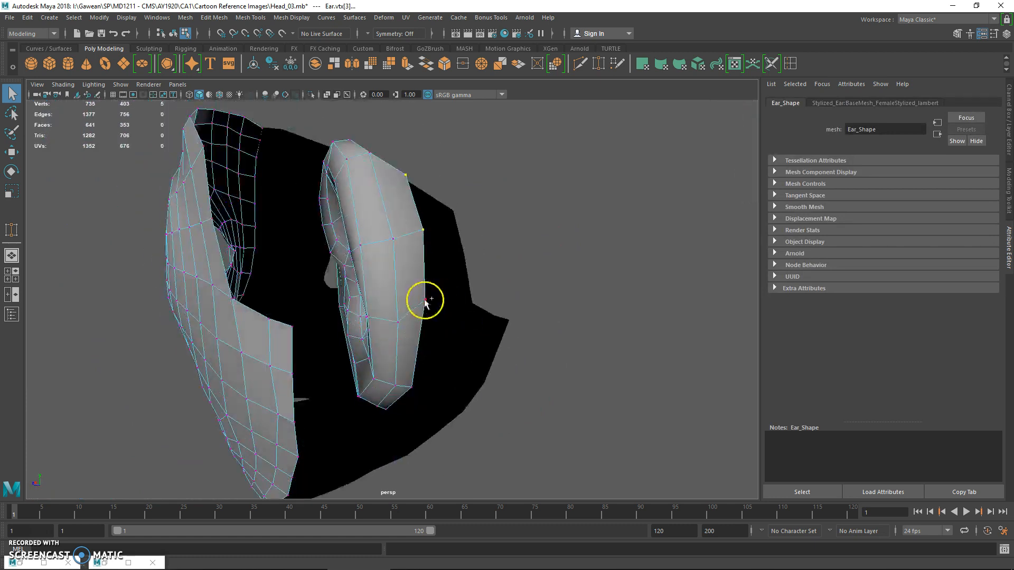
shift+click(415, 384)
alt+drag(416, 383, 455, 397)
scroll(522, 375, down, 4)
right_drag(437, 293, 494, 240)
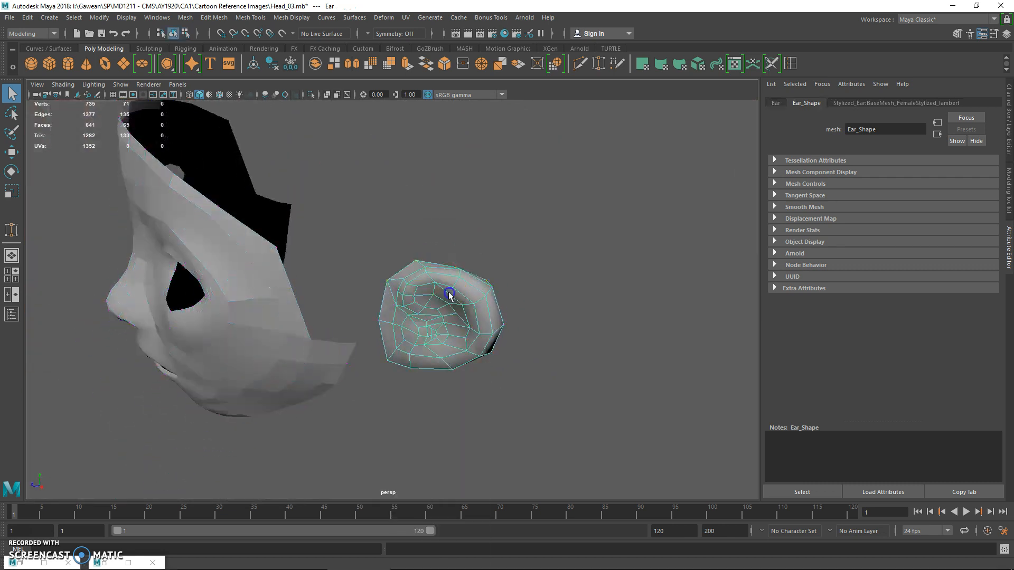
alt+middle_drag(449, 294, 458, 318)
Create a polygon sphere and set both its axis and height subdivisions to 8
click(32, 64)
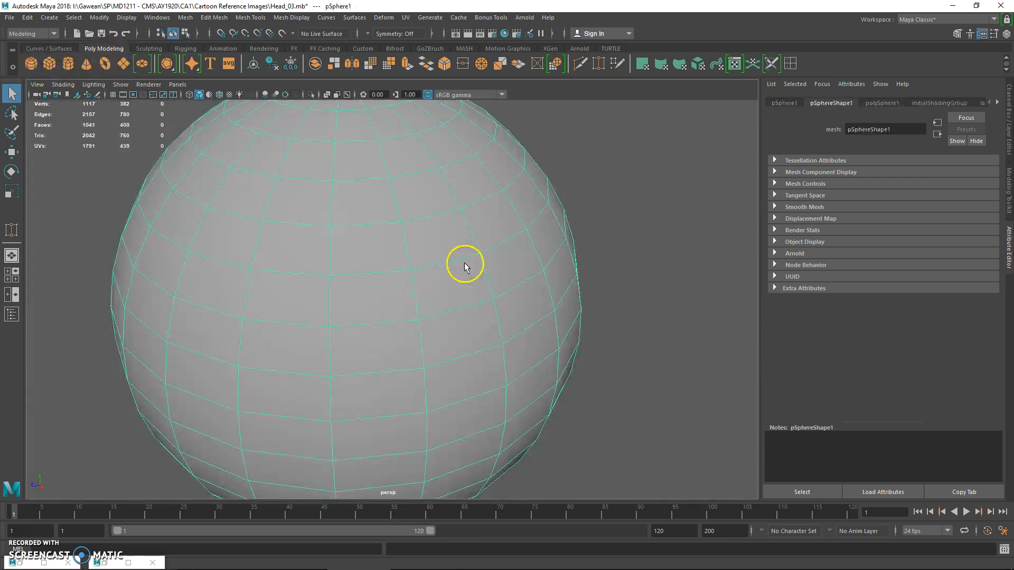
key(f)
key(e)
drag(386, 280, 388, 285)
key(ctrl+a)
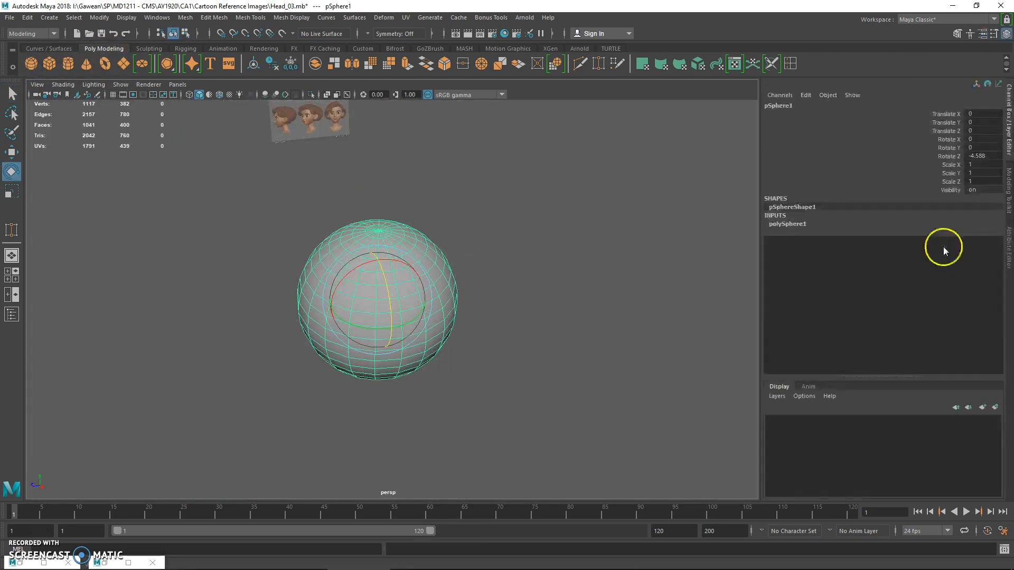
click(909, 224)
drag(980, 242, 980, 248)
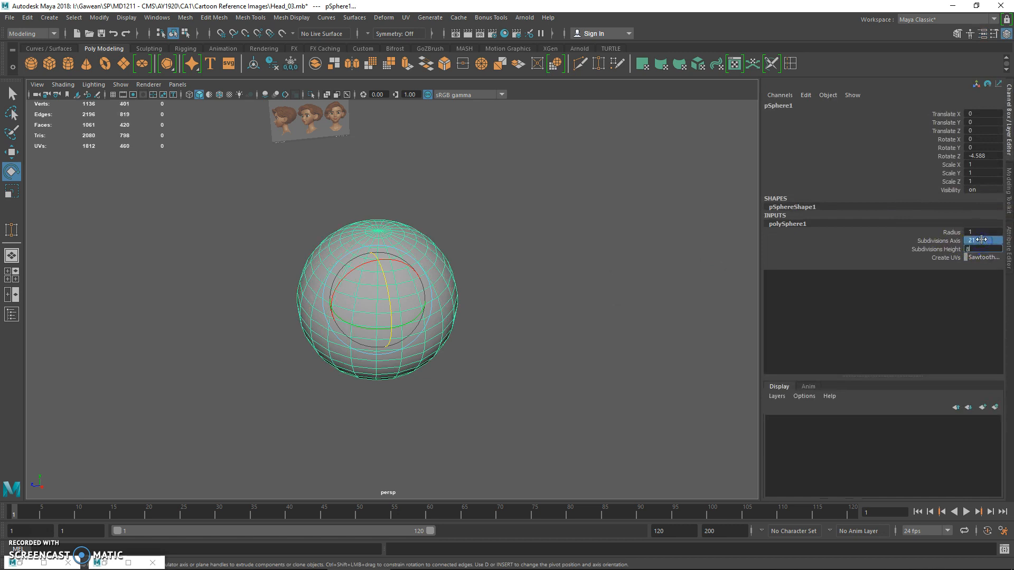
key(Return)
click(536, 265)
click(426, 258)
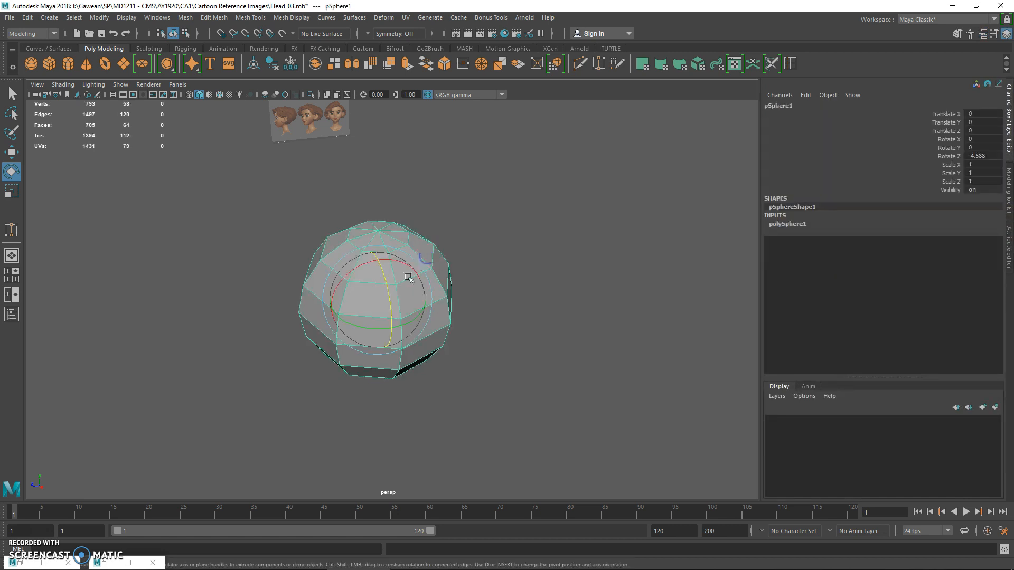
Set the sphere's Rotate Z to -90 so its poles point to the sides of the head
drag(385, 293, 387, 303)
click(981, 155)
text(-90)
key(Return)
click(631, 199)
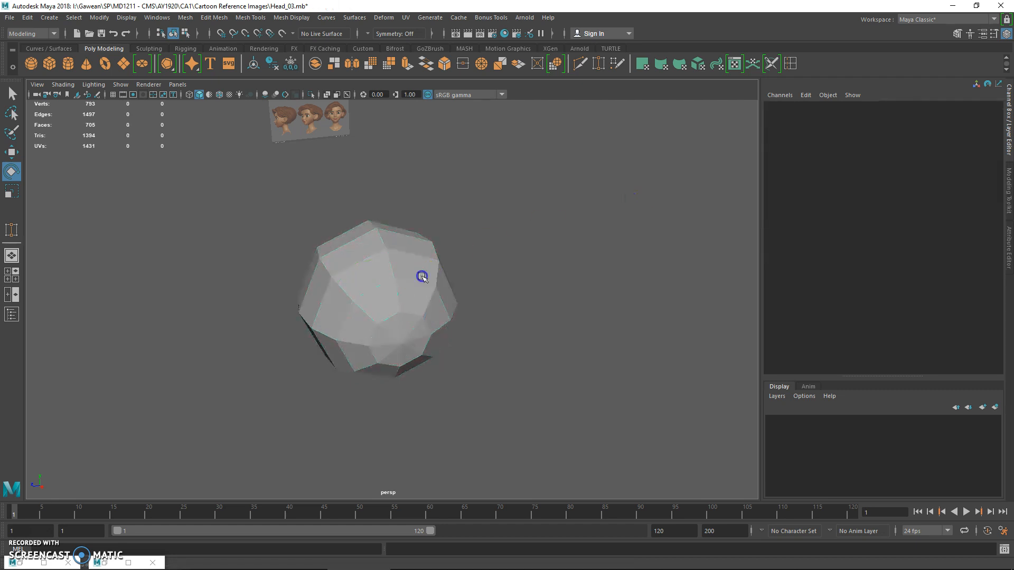
click(421, 276)
alt+drag(518, 276, 510, 276)
alt+right_drag(511, 277, 574, 321)
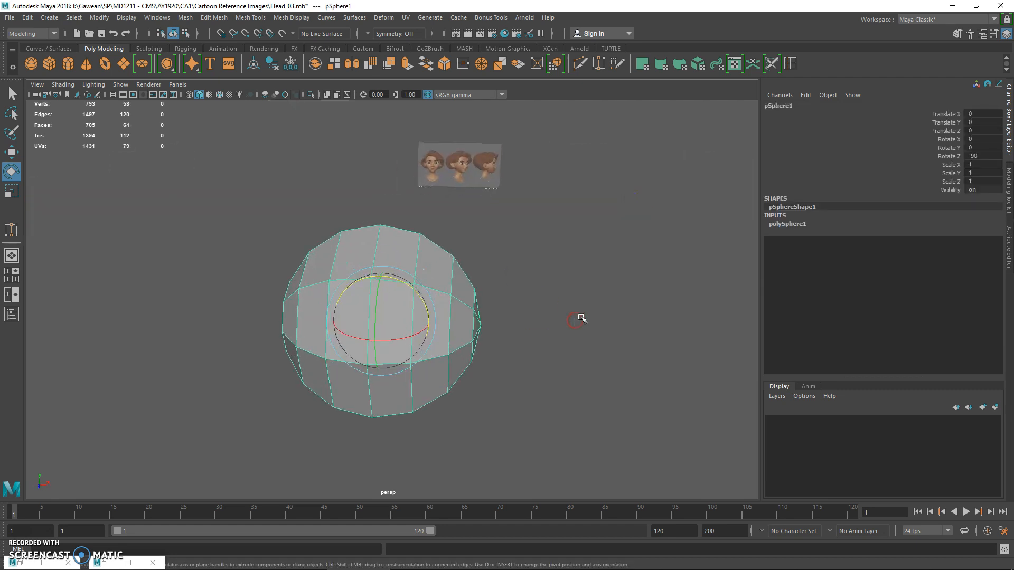
Set both the sphere's axis and height subdivisions to 16
click(795, 230)
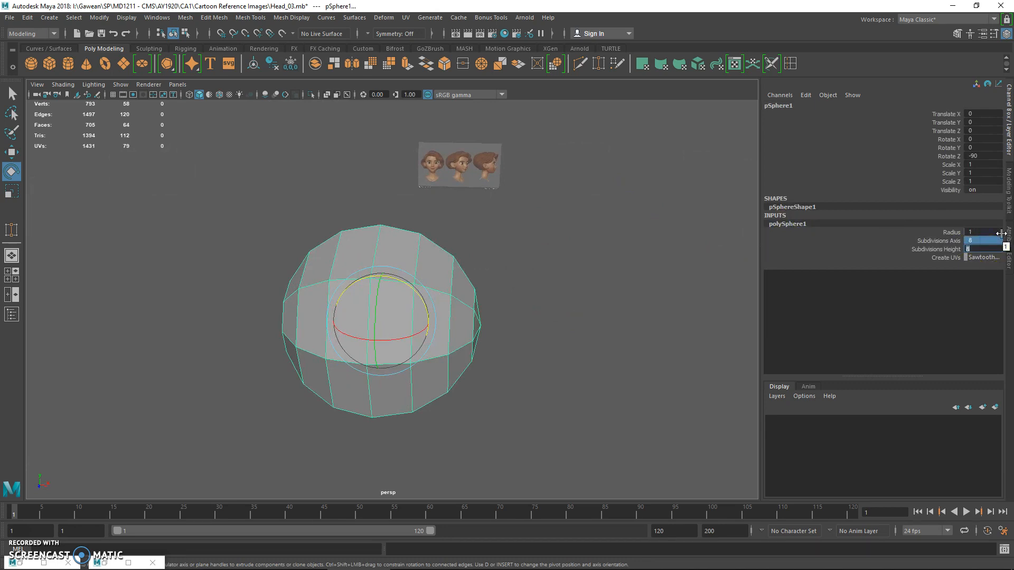
key(Return)
click(425, 233)
alt+drag(425, 233, 442, 233)
Delete the triangular cap faces around both poles of the sphere and return to object mode
key(q)
click(404, 234)
right_click(404, 234)
drag(222, 191, 373, 474)
key(space)
key(space)
alt+right_drag(473, 386, 122, 318)
drag(272, 319, 329, 371)
key(Delete)
right_click(519, 244)
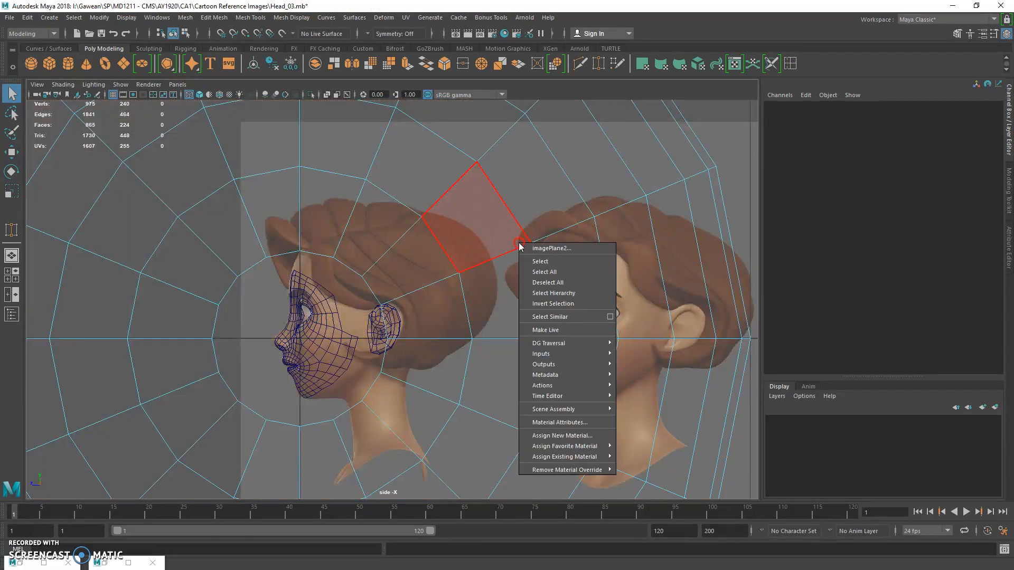
right_click(545, 234)
Scale the sphere uniformly down to about 0.217 and move it over the head in the side view
key(space)
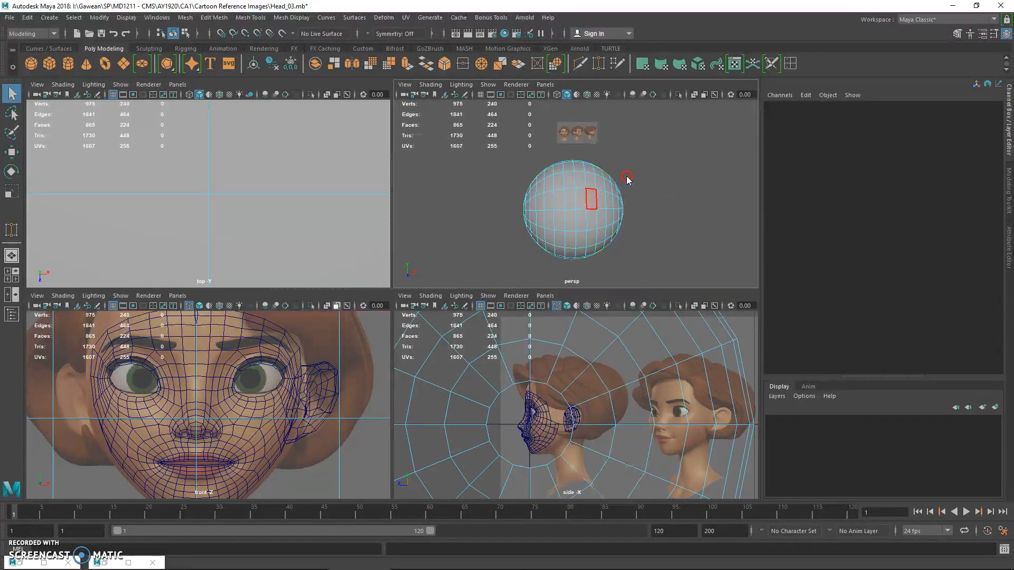
click(580, 209)
key(r)
drag(576, 207, 538, 208)
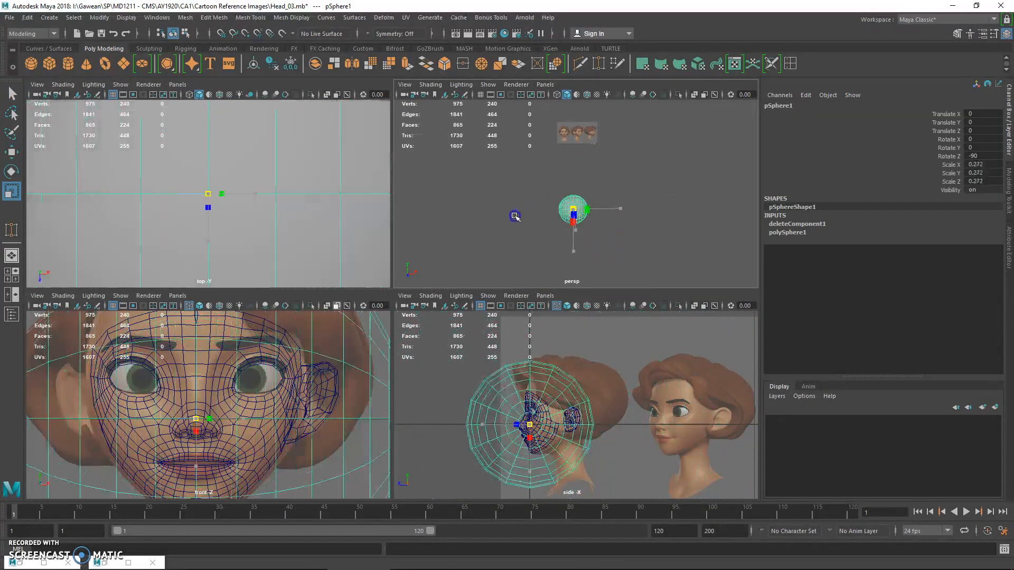
key(w)
mouse_move(522, 417)
mouse_down()
mouse_move(561, 416)
mouse_move(533, 419)
mouse_up()
key(r)
key(space)
alt+middle_drag(460, 299, 484, 313)
alt+right_drag(484, 312, 658, 442)
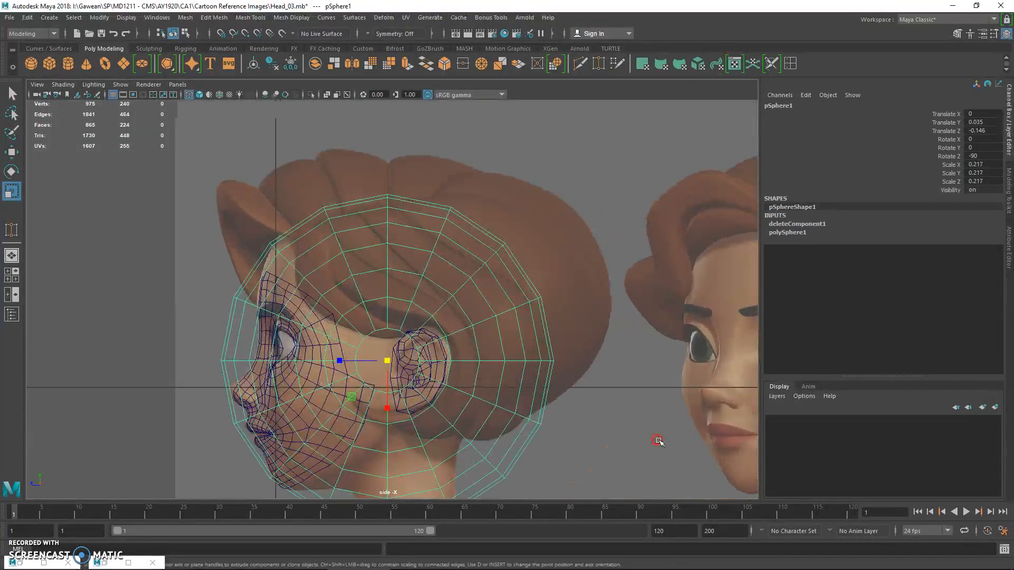
Rotate the sphere to about -14.35 in Y, scale it to 0.19, and fit it to the skull in the side view
key(e)
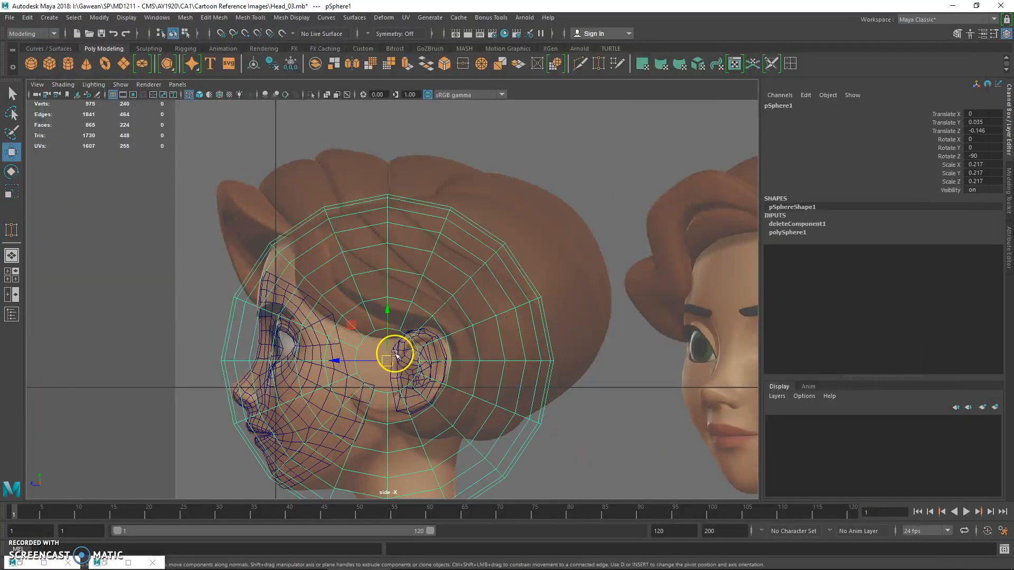
drag(394, 355, 452, 316)
key(r)
drag(409, 342, 399, 317)
key(w)
key(r)
key(w)
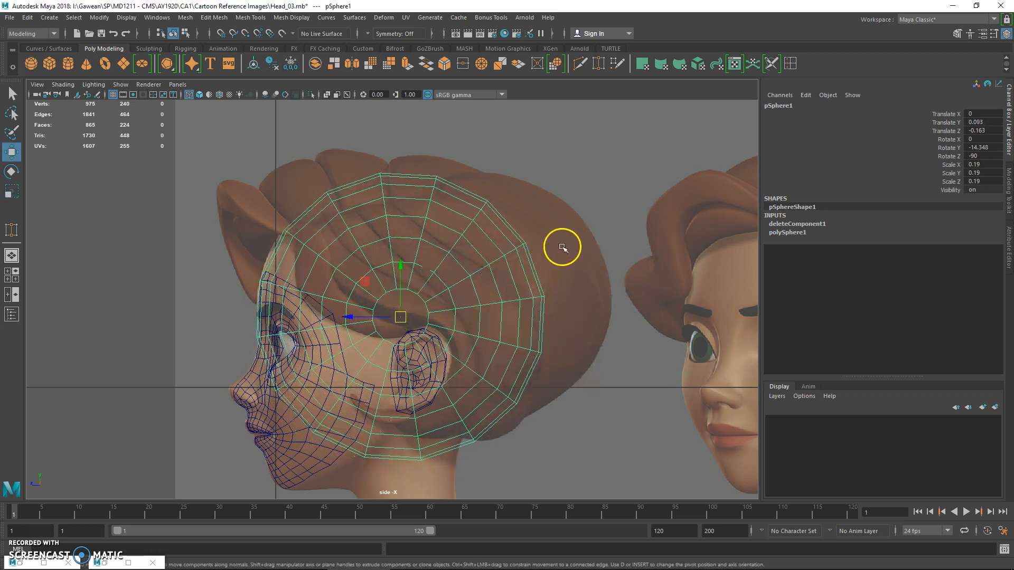
Examine the sphere's fit around the face and ear in perspective, and hide the sphere
key(space)
key(space)
alt+drag(518, 240, 471, 243)
alt+middle_drag(472, 243, 473, 212)
alt+right_drag(491, 244, 647, 379)
alt+right_drag(513, 284, 620, 379)
key(h)
alt+middle_drag(458, 250, 460, 301)
Count the vertices along the face's upper border by selecting them from the forehead centre to the temple
key(q)
click(403, 267)
alt+middle_drag(403, 267, 399, 311)
alt+right_drag(399, 310, 465, 397)
key(alt+shift+d)
right_drag(371, 210, 354, 210)
alt+drag(359, 195, 354, 212)
click(358, 243)
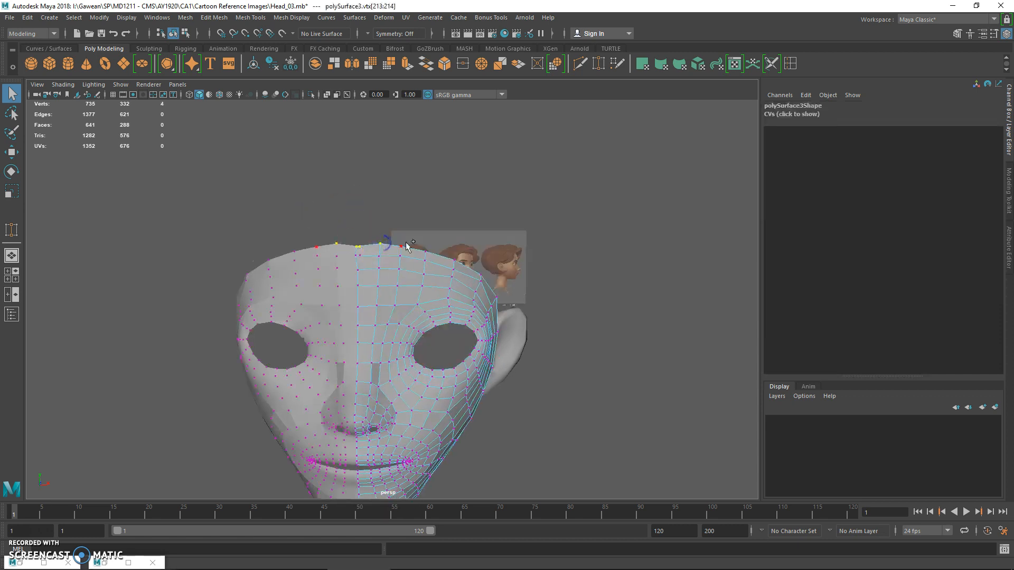
alt+drag(535, 290, 433, 294)
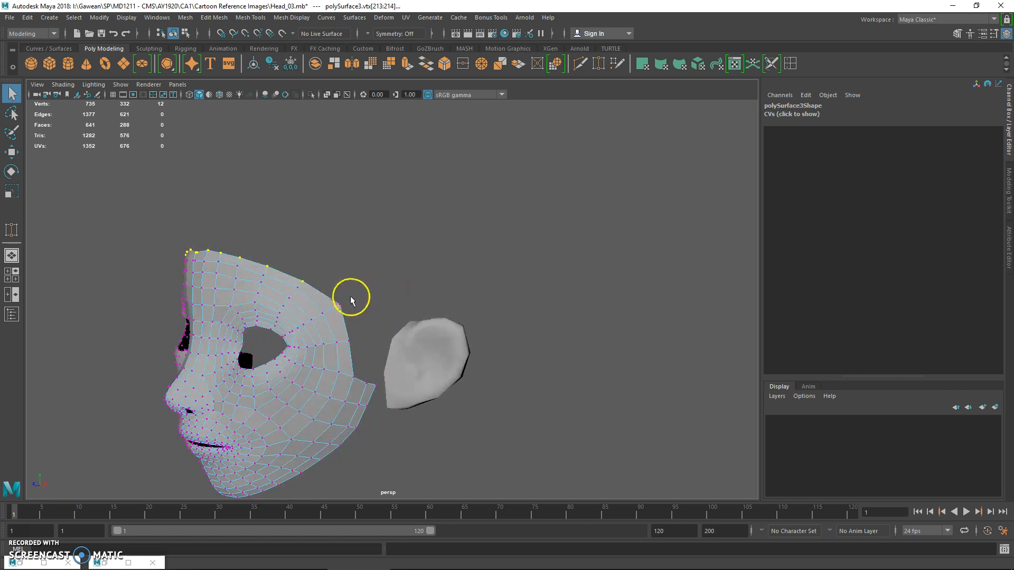
right_drag(290, 297, 330, 252)
Return to object mode, show the hidden sphere again, and check its subdivision settings and alignment with the head
click(306, 287)
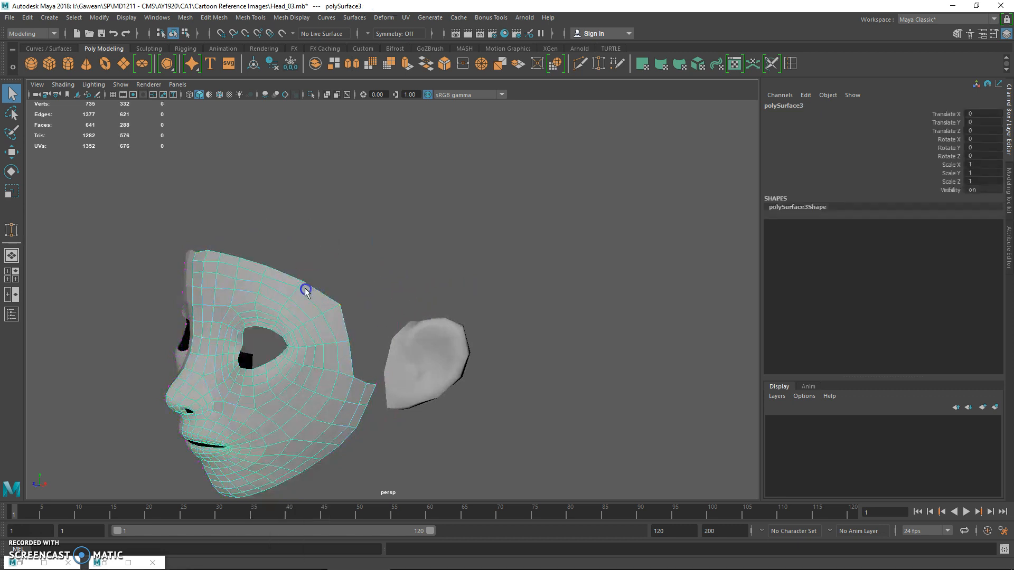
key(ctrl+shift+h)
alt+drag(306, 286, 334, 236)
click(334, 236)
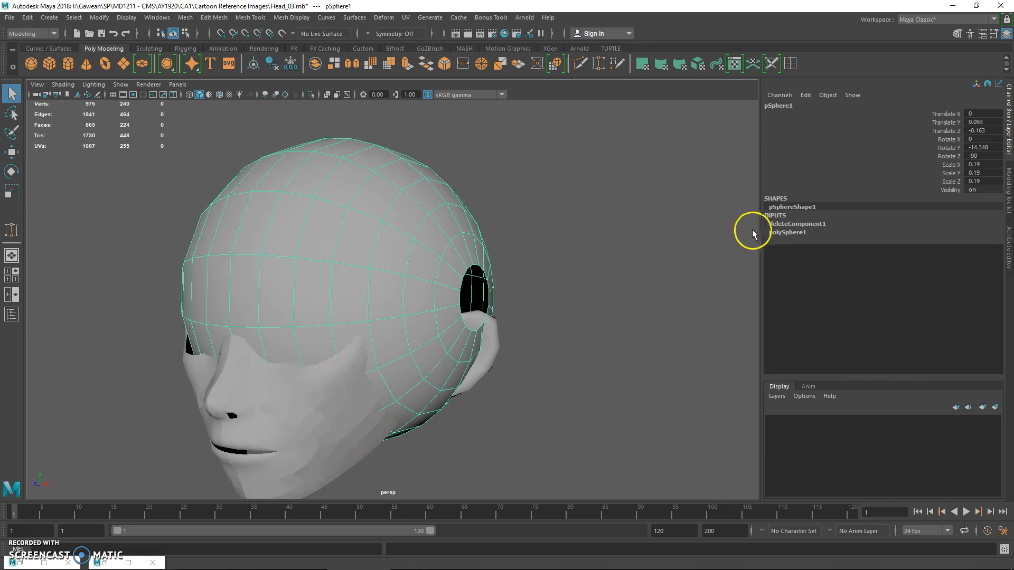
click(788, 232)
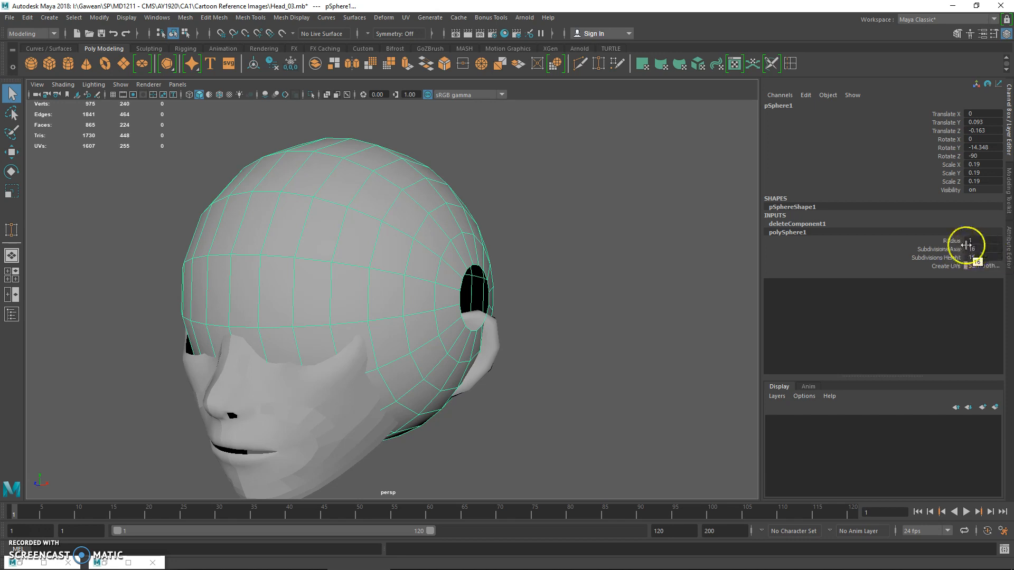
alt+drag(377, 243, 417, 267)
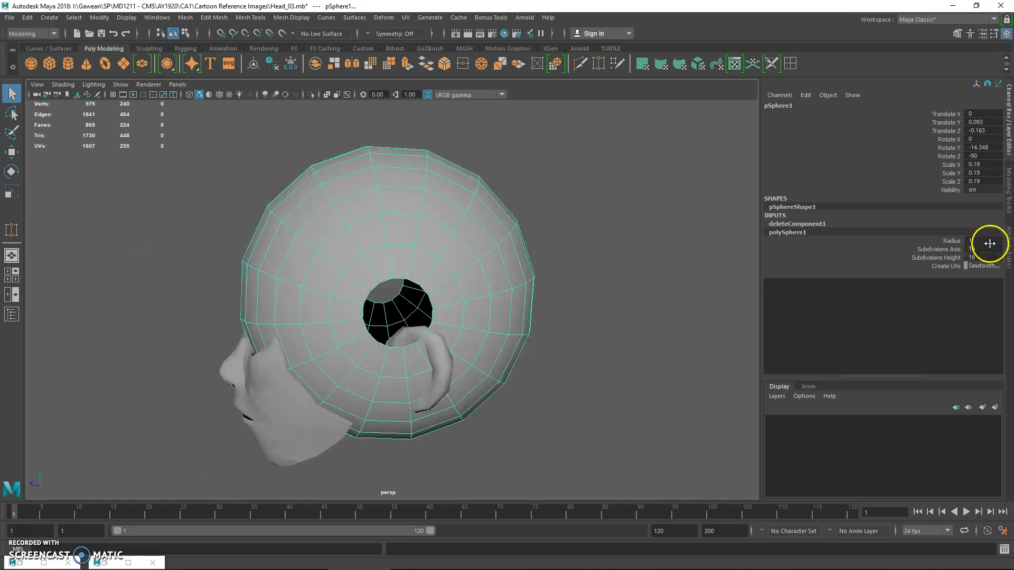
key(space)
key(space)
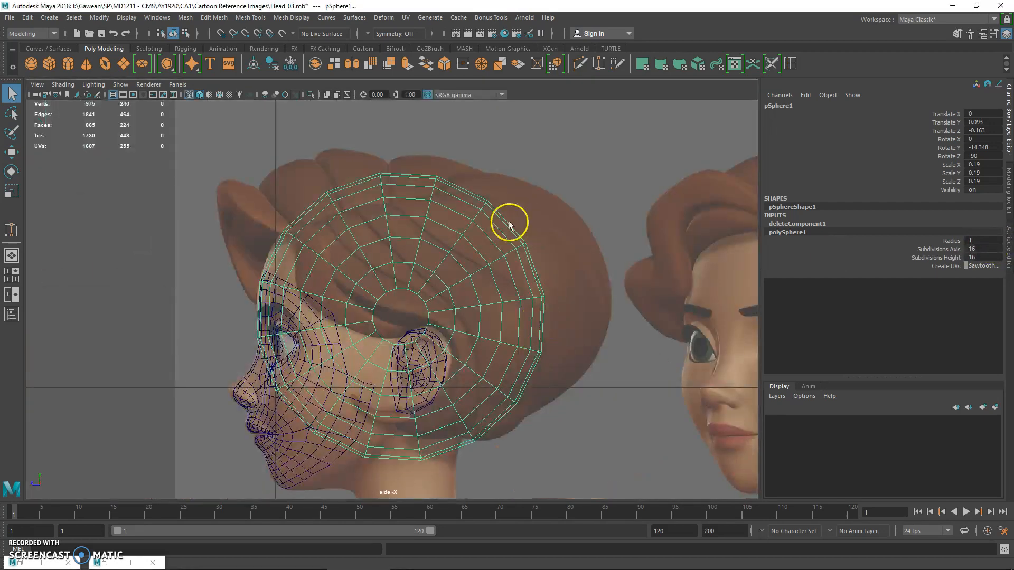
Delete the sphere faces over the face, cheek and neck in the side view, keeping only the scalp portion
right_drag(437, 199, 435, 223)
drag(232, 335, 374, 441)
key(Delete)
drag(336, 361, 388, 497)
key(Delete)
drag(393, 368, 430, 490)
key(Delete)
key(Delete)
right_click(465, 255)
click(491, 227)
click(514, 221)
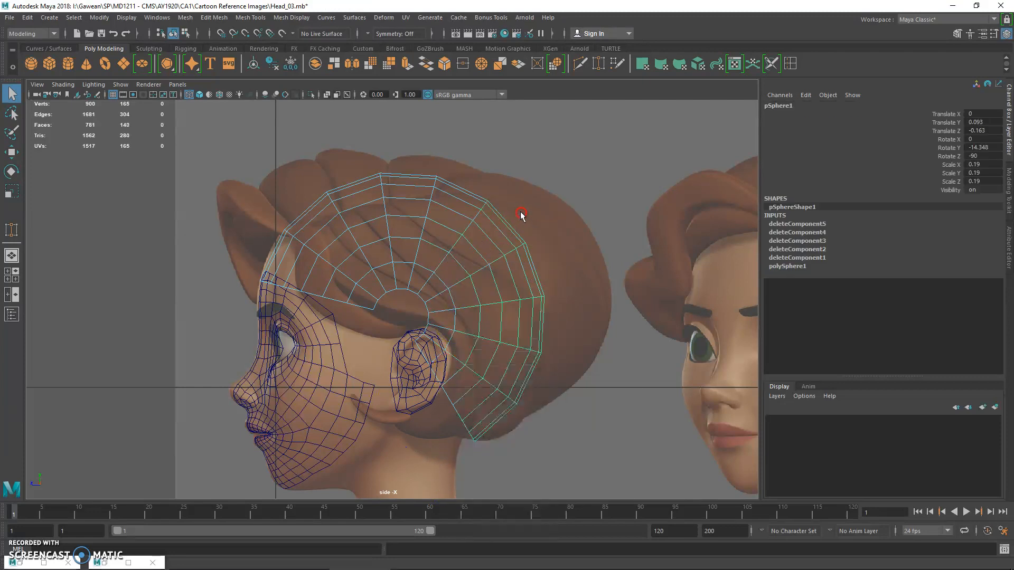
Rotate the scalp piece to about -21.758 on Y so its front edge follows the hairline in the side view
key(e)
click(514, 250)
drag(445, 281, 453, 293)
key(q)
Select the innermost ring of scalp vertices and move it down around the top of the ear with soft selection
right_click(396, 271)
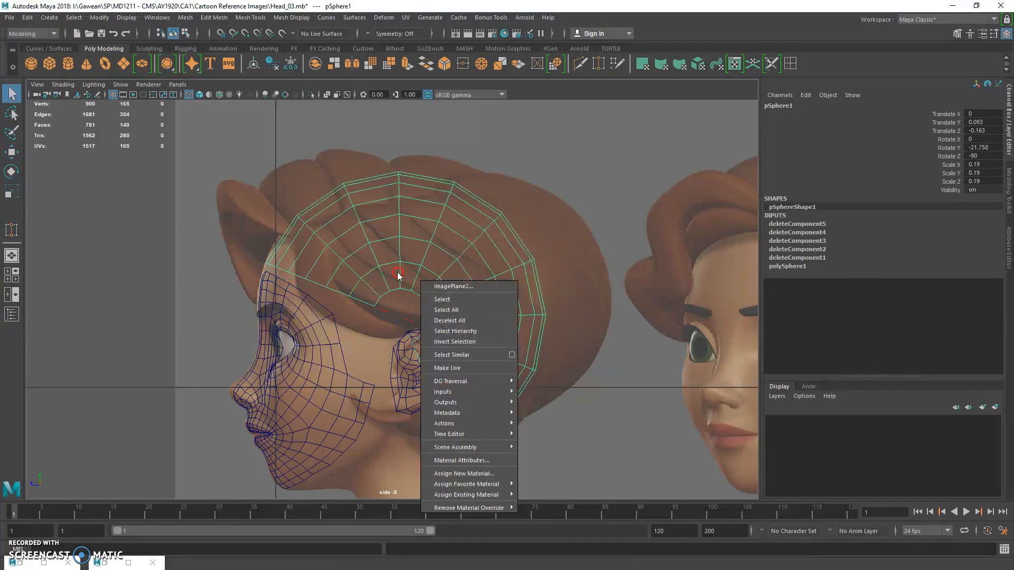
right_drag(397, 280, 365, 254)
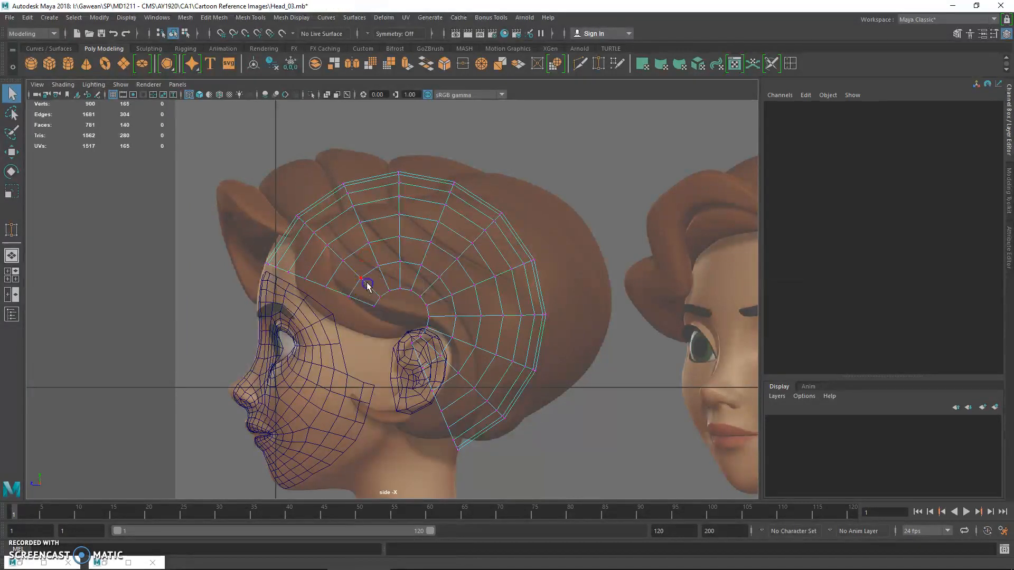
drag(433, 344, 433, 344)
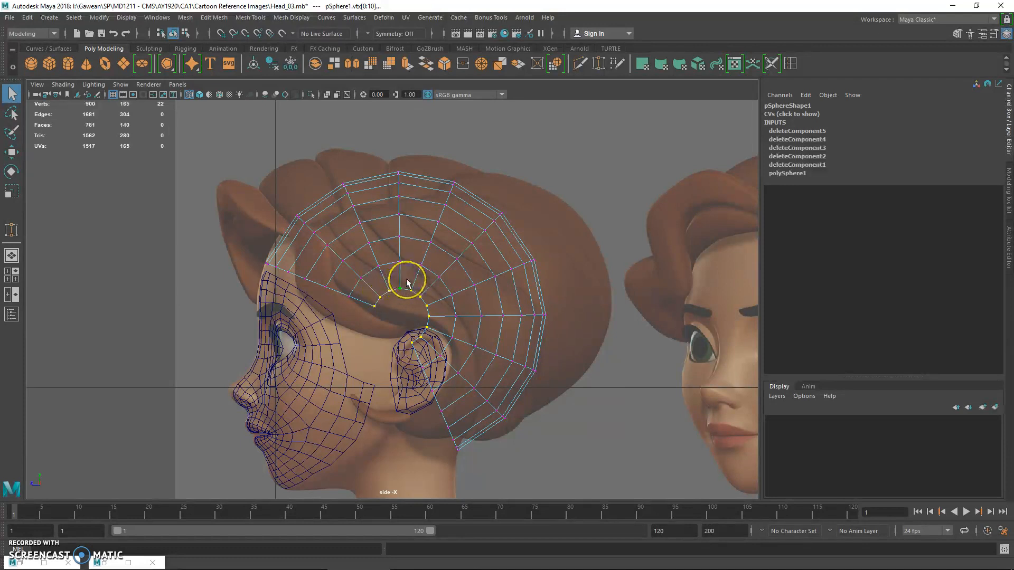
key(b)
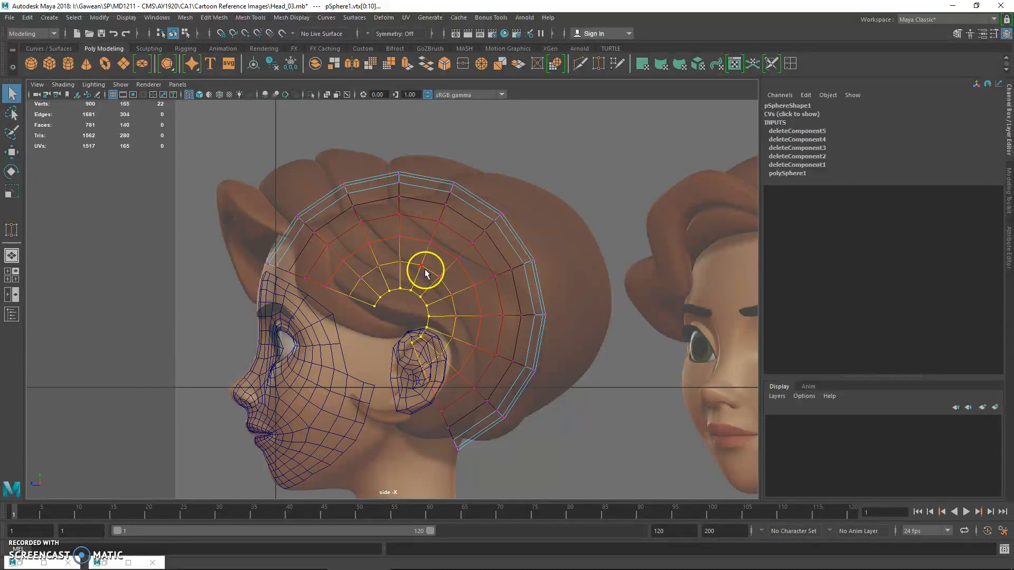
key(w)
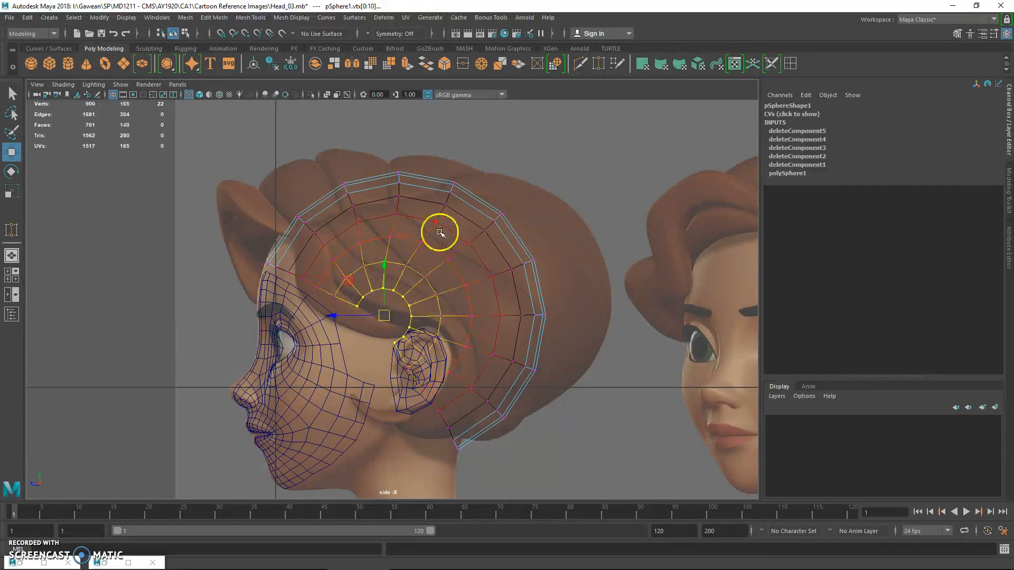
key(ctrl+z)
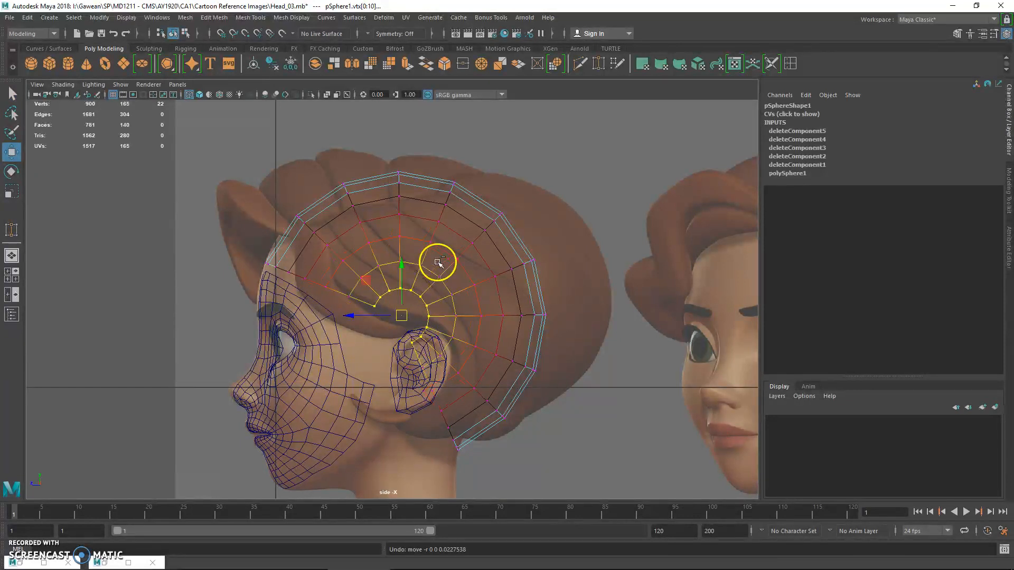
key(b)
drag(402, 315, 402, 305)
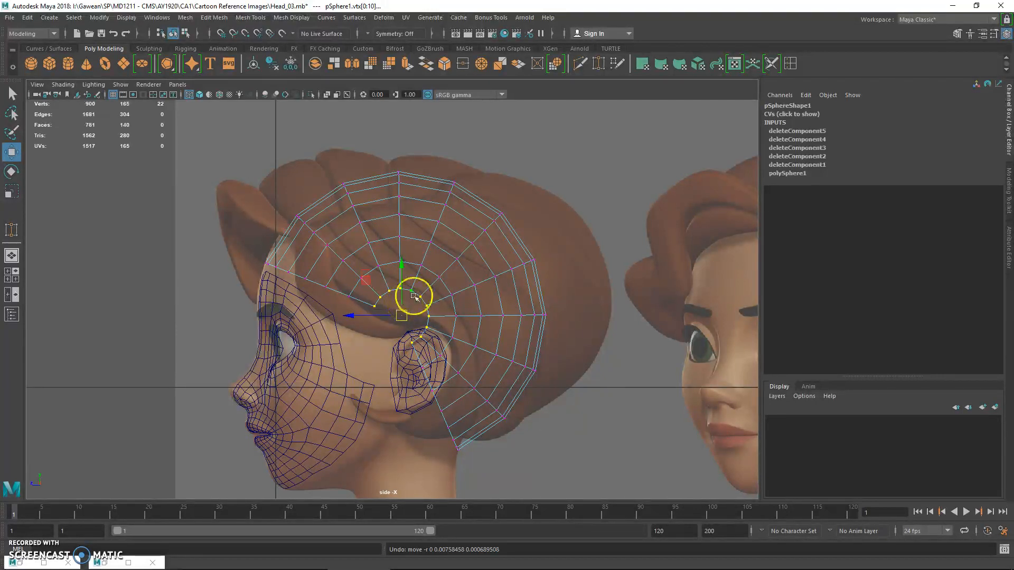
key(b)
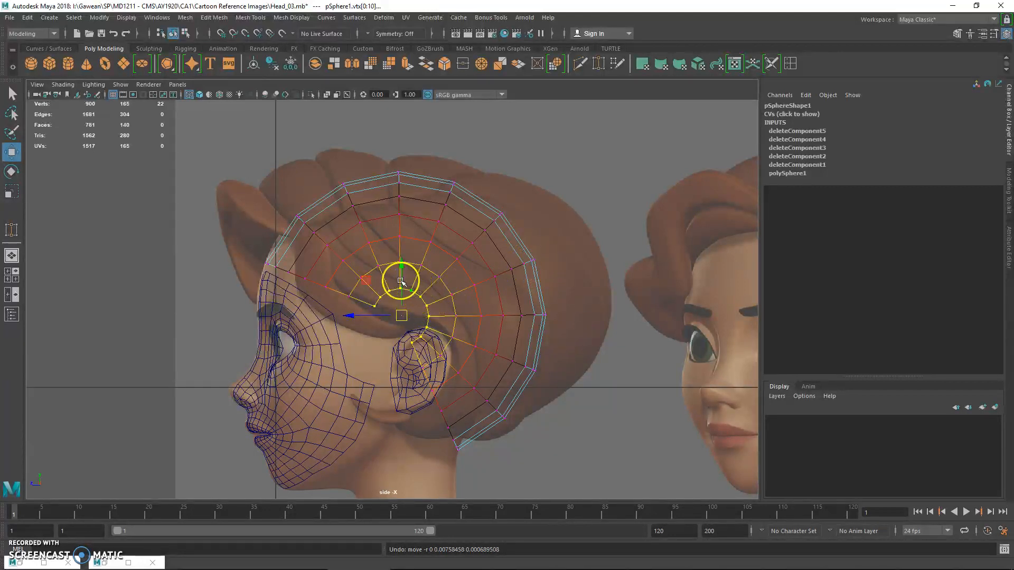
drag(405, 320, 419, 350)
Reshape the scalp's nape and rear with soft selection, pulling their vertices down and outward in the side view
click(453, 426)
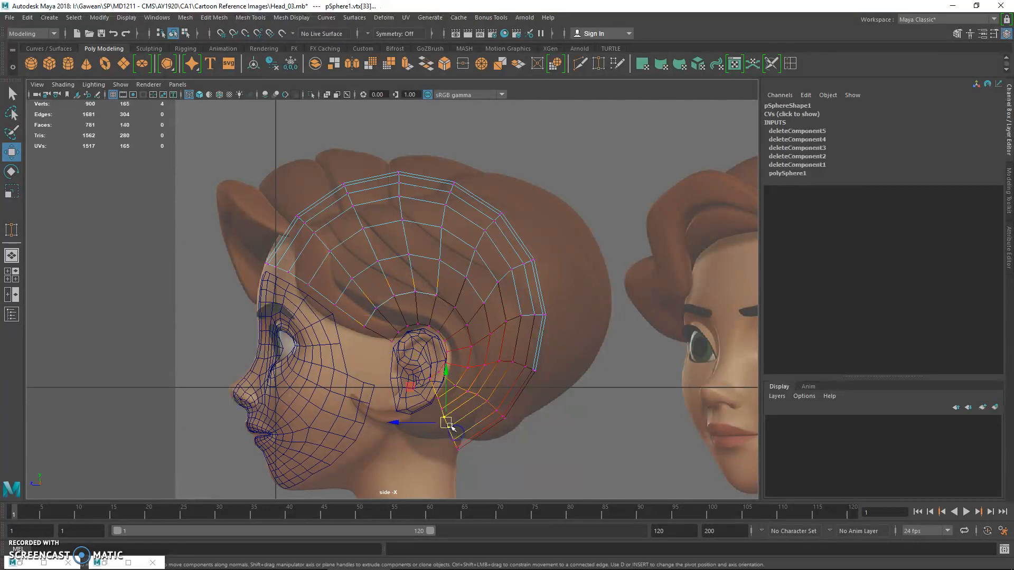
drag(484, 355, 502, 370)
mouse_move(453, 419)
mouse_down()
mouse_move(476, 454)
mouse_move(453, 436)
mouse_up()
drag(502, 304, 536, 329)
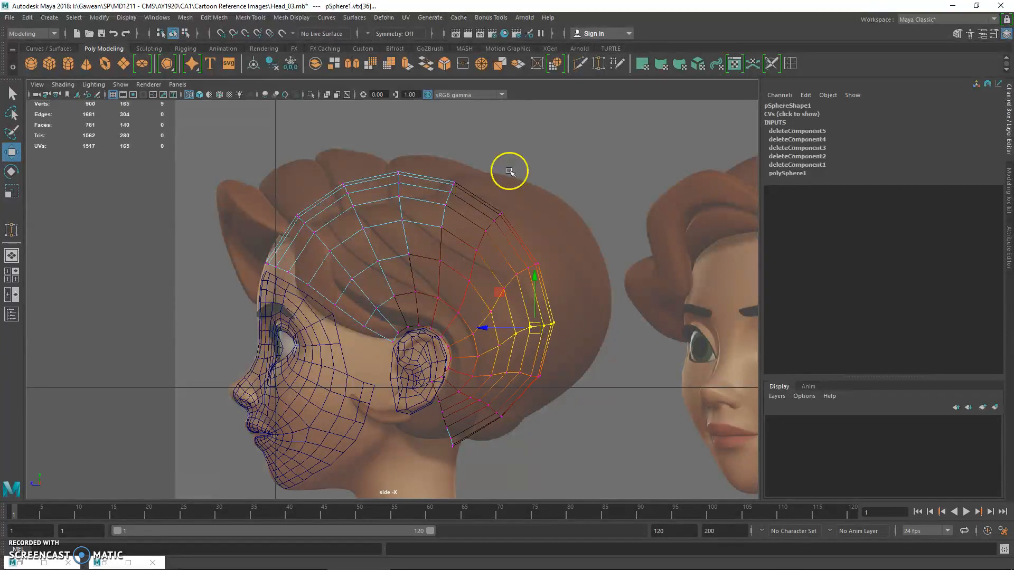
Delete the half of the scalp opposite the modelled ear by selecting its faces and removing them
key(space)
alt+drag(544, 158, 659, 194)
key(q)
right_drag(583, 154, 492, 141)
drag(486, 129, 572, 267)
key(space)
alt+drag(436, 252, 543, 254)
ctrl+click(352, 279)
alt+drag(405, 309, 563, 243)
key(Delete)
Switch the remaining half scalp to vertex editing and show it in the four-view layout
right_drag(464, 235, 515, 204)
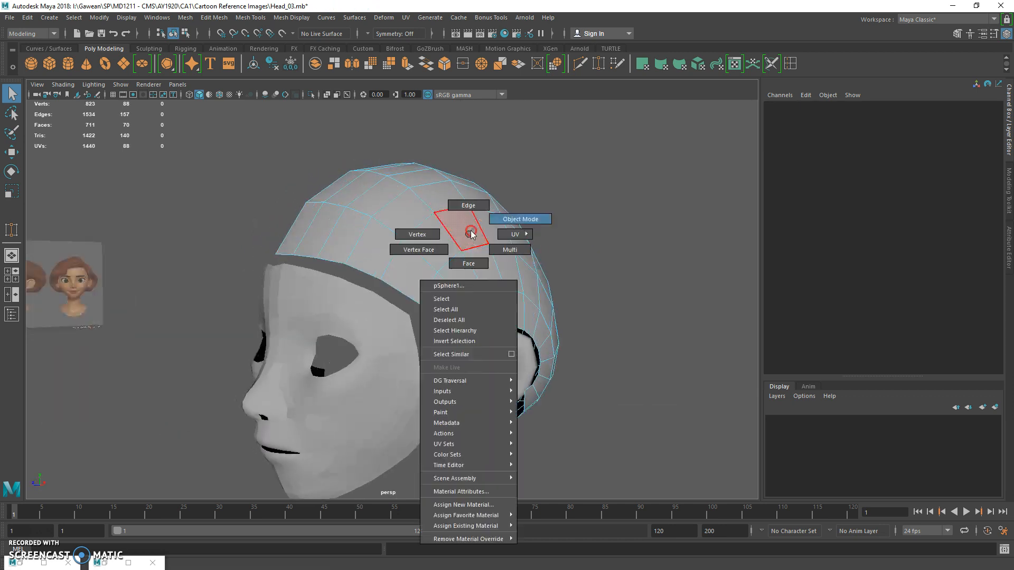
alt+drag(465, 235, 497, 258)
key(space)
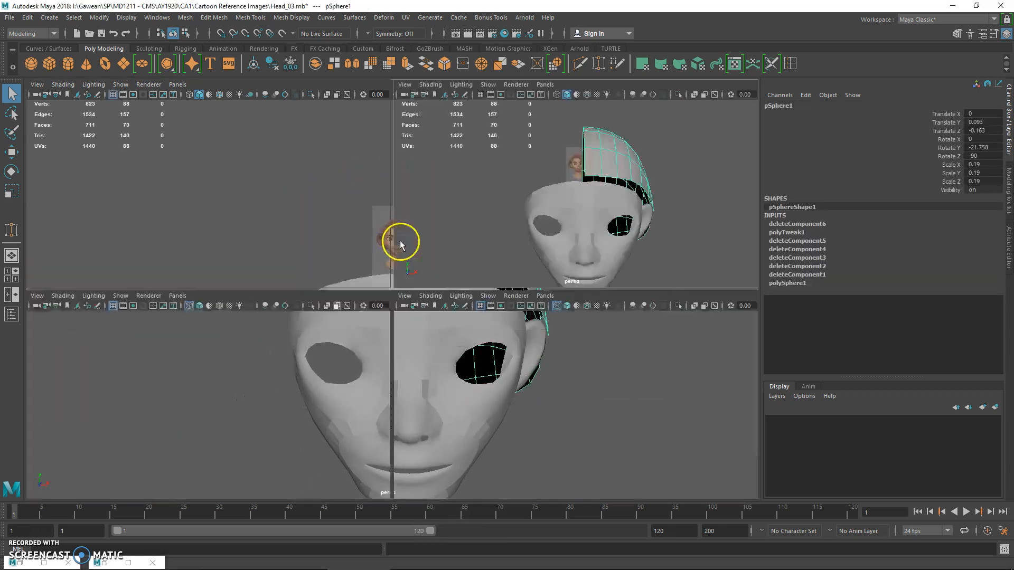
key(space)
alt+drag(588, 199, 497, 237)
right_drag(496, 237, 459, 231)
key(space)
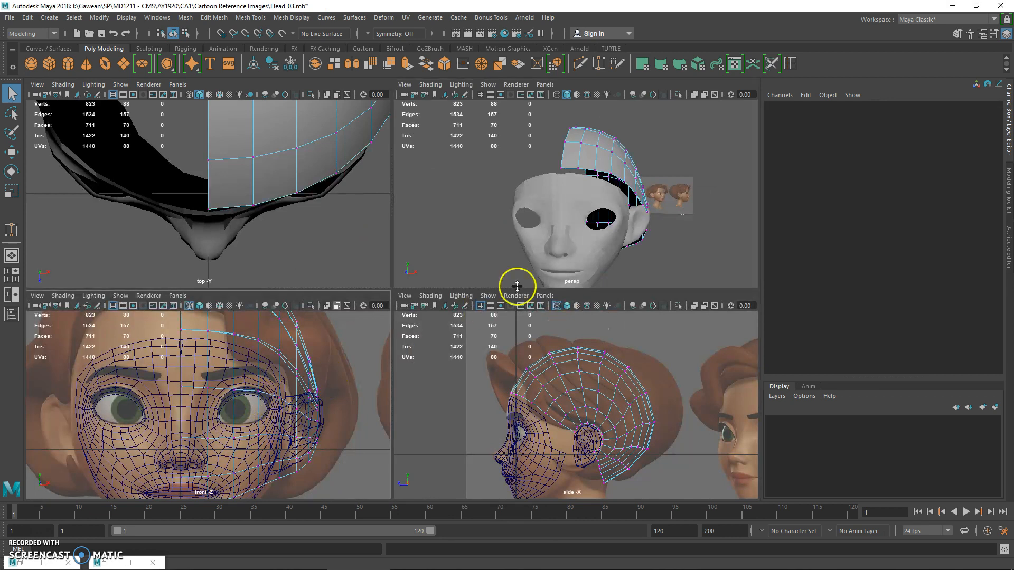
alt+drag(628, 219, 670, 227)
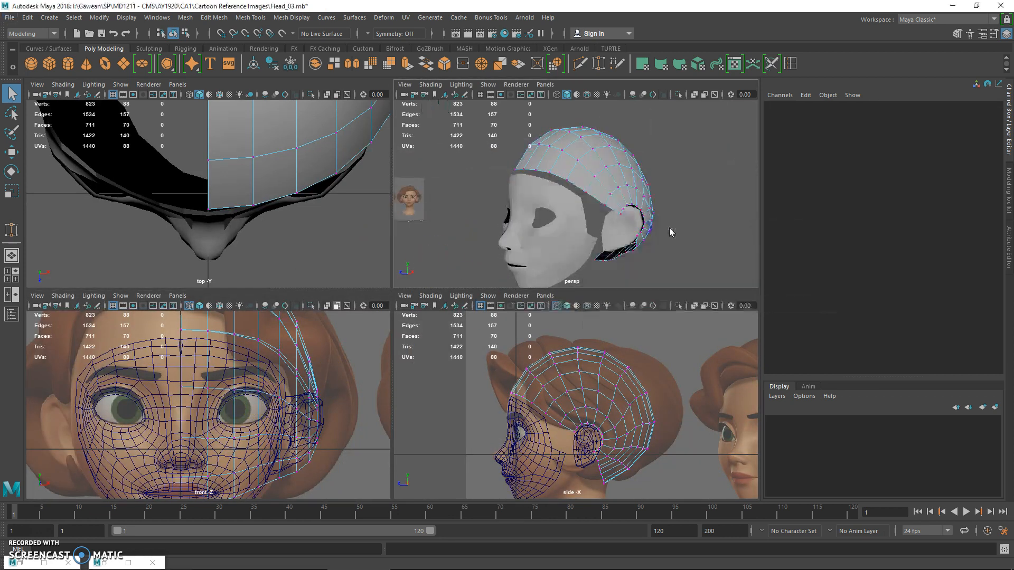
Select the scalp vertices around the ear opening and move them inward against the side of the head with soft selection
key(space)
alt+drag(501, 284, 228, 338)
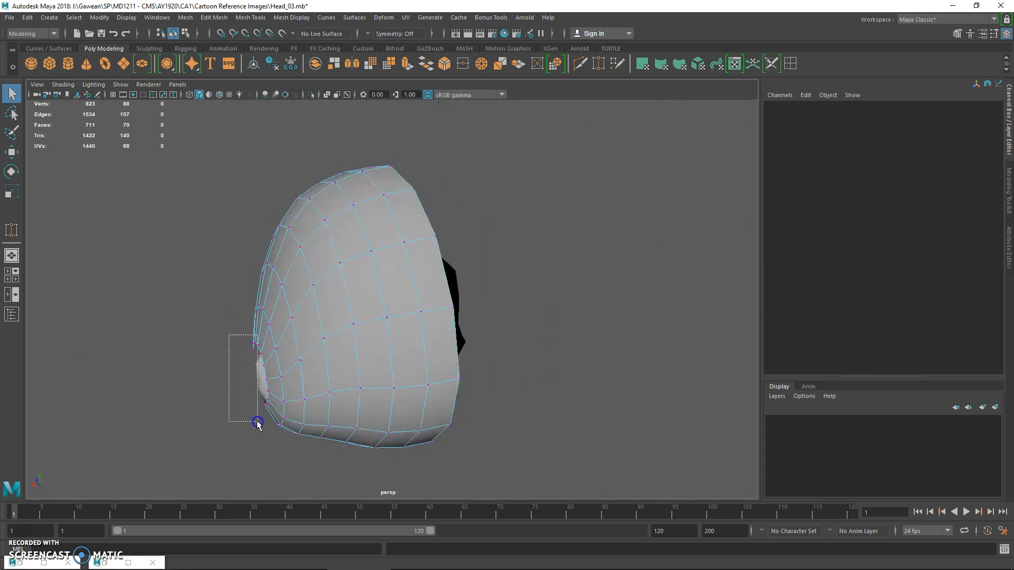
drag(271, 439, 580, 345)
key(b)
key(space)
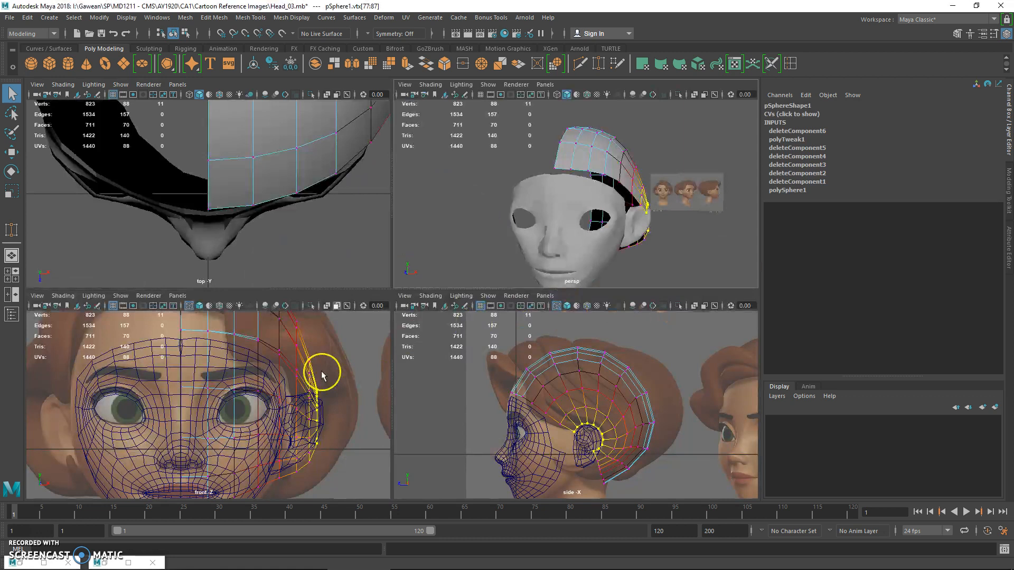
drag(635, 207, 679, 211)
key(w)
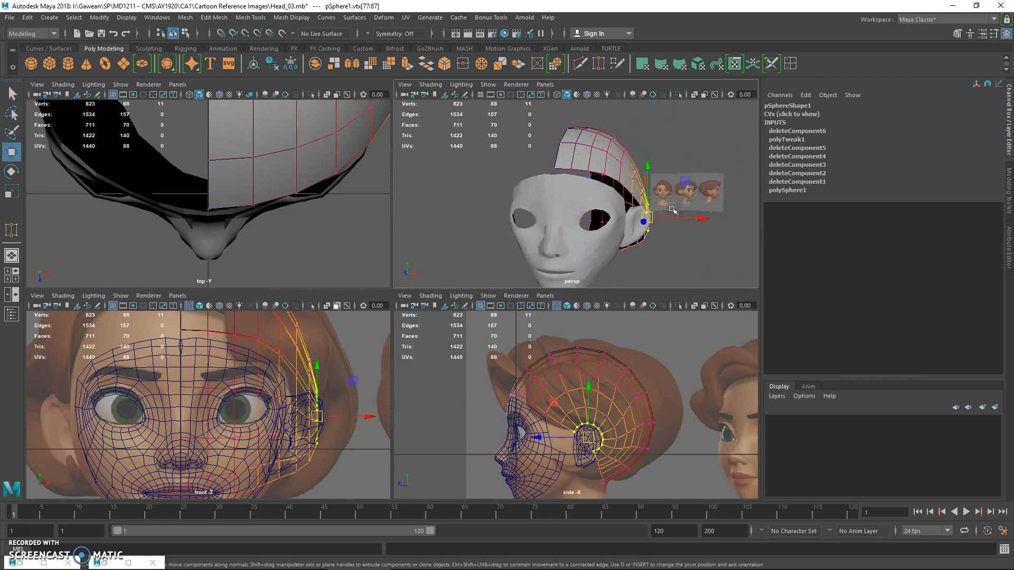
click(685, 214)
key(ctrl+z)
drag(688, 218, 669, 217)
key(q)
Select the upper vertices of the half scalp in the front view and lower the crown
click(616, 153)
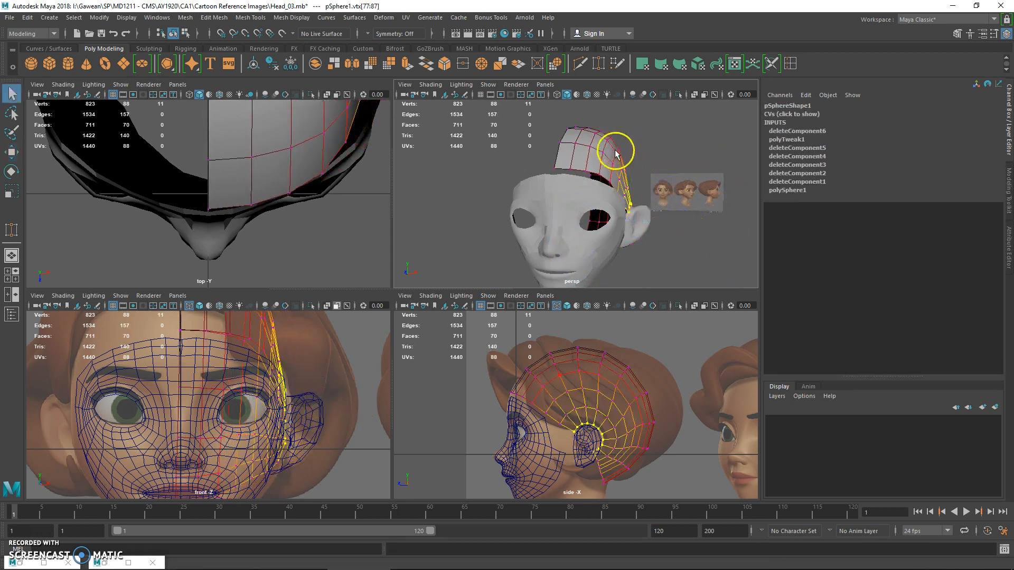
drag(611, 144, 629, 171)
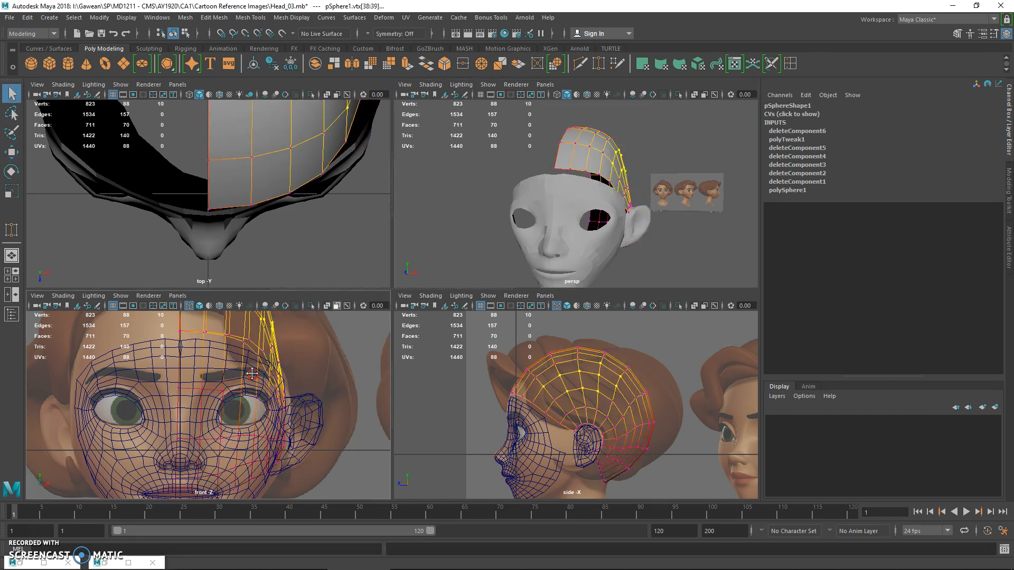
alt+middle_drag(252, 366, 220, 444)
drag(548, 113, 639, 160)
alt+middle_drag(102, 373, 99, 392)
drag(123, 326, 249, 410)
key(w)
drag(188, 319, 192, 321)
key(q)
drag(125, 333, 192, 353)
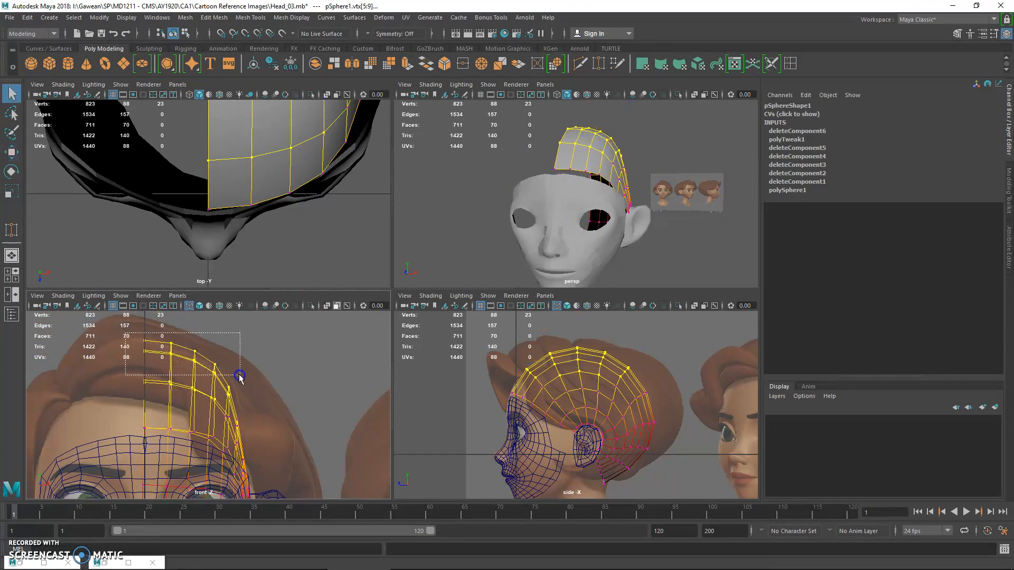
drag(239, 375, 239, 376)
key(w)
key(b)
drag(189, 332, 176, 351)
Select the topmost scalp vertex rows in the front view and adjust their position to shape the crown
drag(108, 352, 214, 412)
drag(186, 368, 187, 351)
drag(109, 361, 223, 403)
key(b)
mouse_move(198, 392)
mouse_down()
mouse_move(171, 392)
mouse_move(181, 391)
mouse_up()
drag(180, 340, 180, 346)
Inspect the reshaped crown from the side in perspective and undo the last vertex adjustments
alt+drag(599, 255, 491, 224)
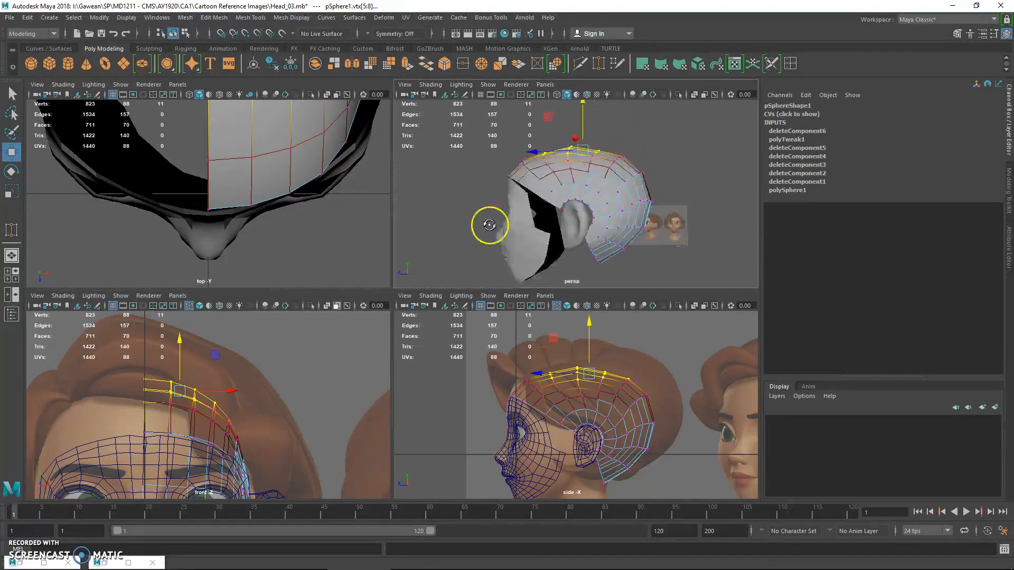
key(space)
key(space)
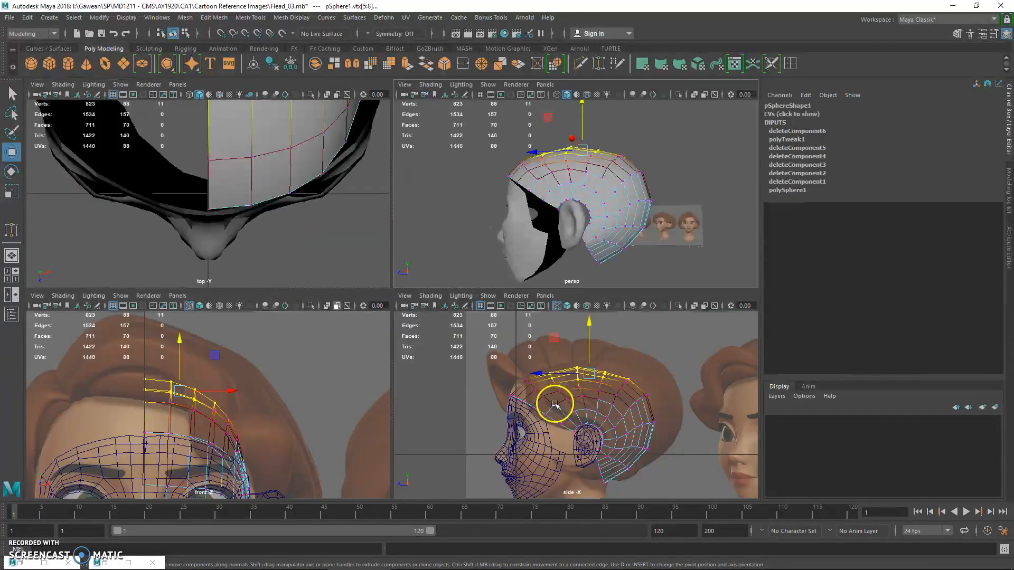
key(ctrl+z)
key(ctrl+z)
key(ctrl+z)
key(ctrl+z)
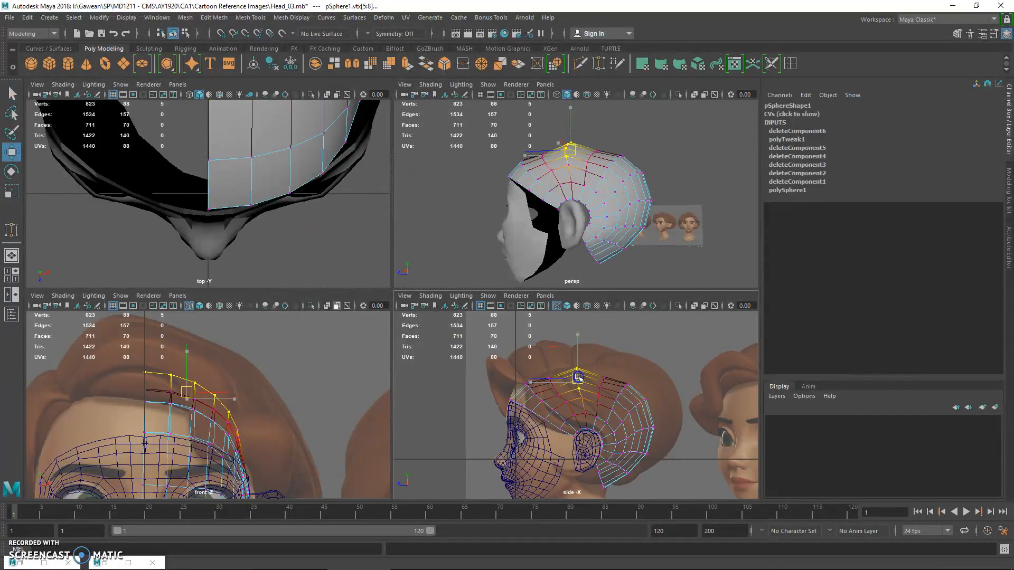
Raise the crown's vertex columns one at a time in the side view to round the scalp from forehead to back
key(w)
drag(561, 400, 535, 392)
key(q)
key(w)
key(q)
click(527, 379)
key(w)
key(q)
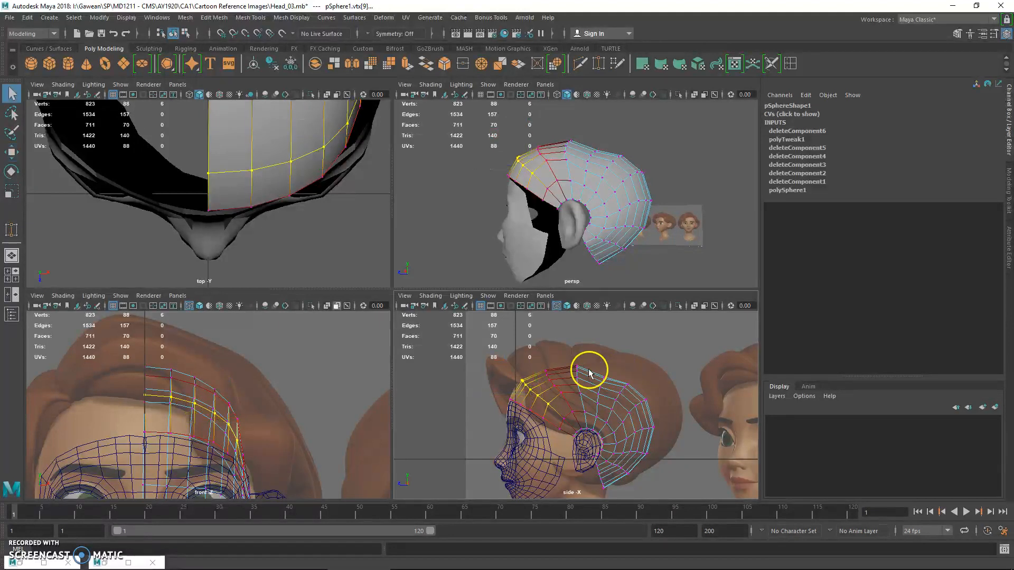
drag(607, 405, 605, 382)
key(w)
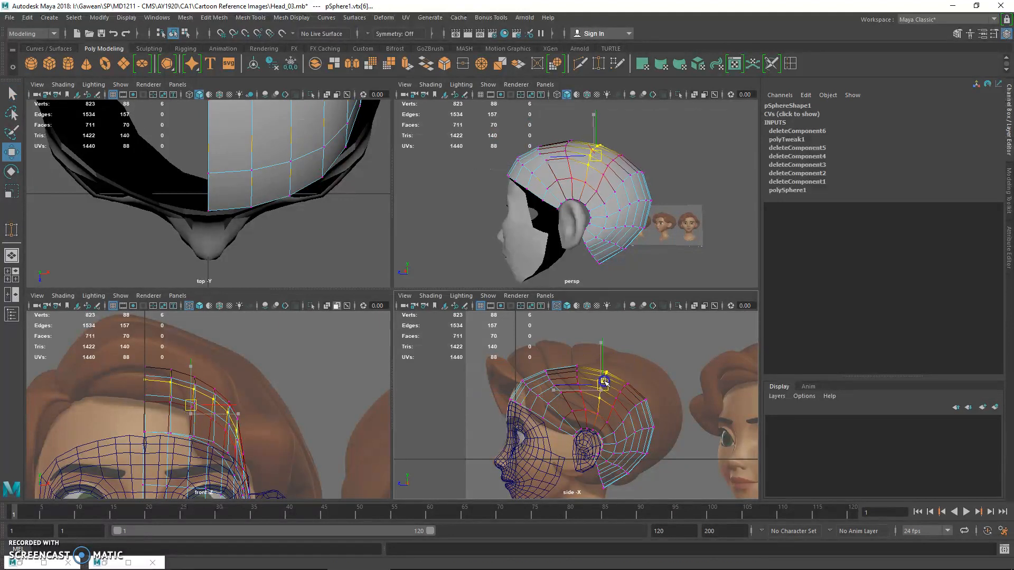
Return the scalp to object mode and turn on Wireframe on Shaded in the perspective view
alt+drag(599, 245, 560, 251)
key(space)
alt+drag(498, 256, 419, 244)
right_drag(419, 244, 464, 226)
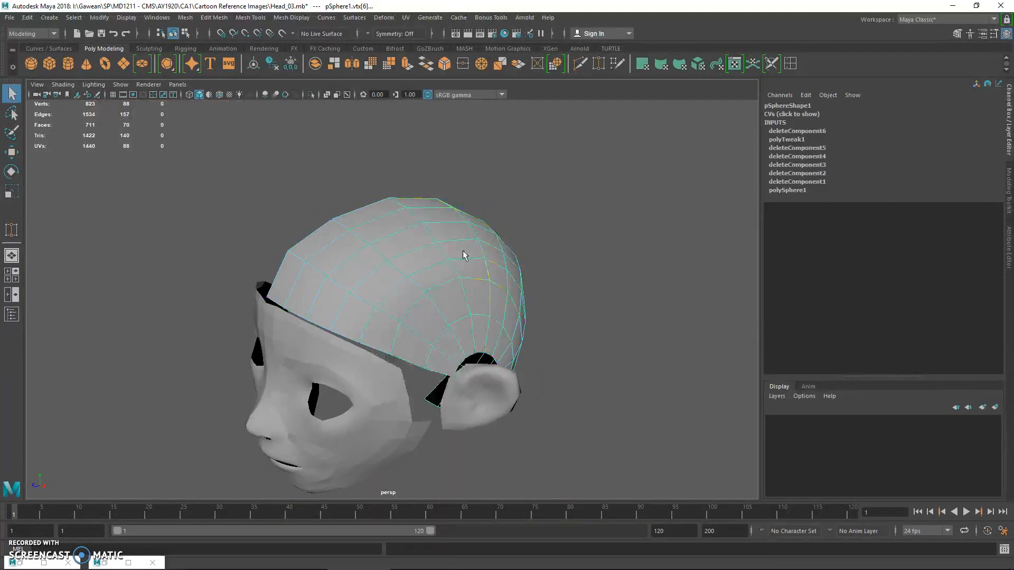
click(463, 256)
mouse_move(463, 256)
alt+mouse_down()
mouse_move(502, 306)
mouse_move(410, 272)
alt+mouse_up()
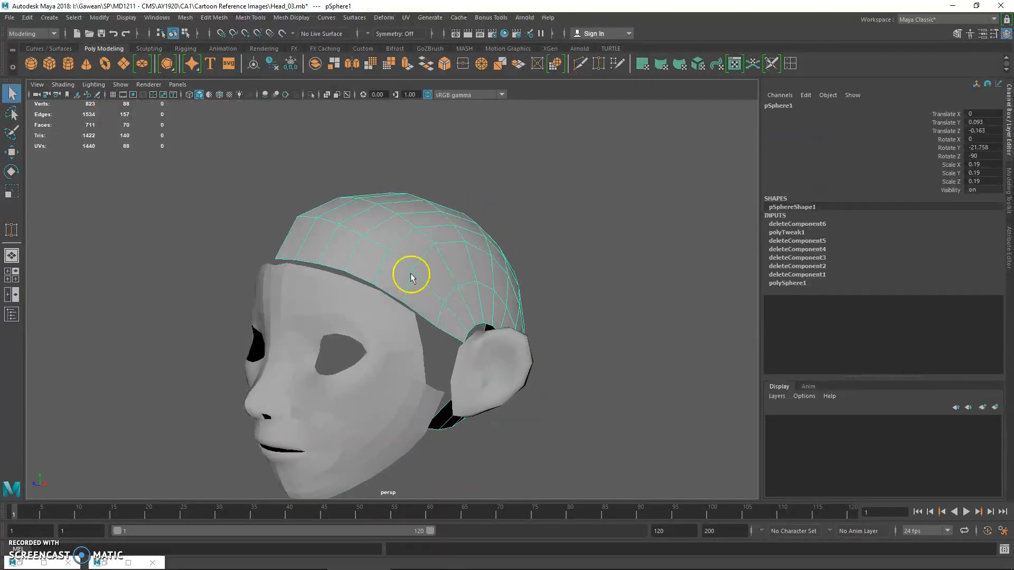
click(63, 85)
click(86, 180)
mouse_move(565, 278)
alt+mouse_down()
mouse_move(535, 284)
mouse_move(536, 296)
alt+mouse_up()
scroll(536, 296, up, 5)
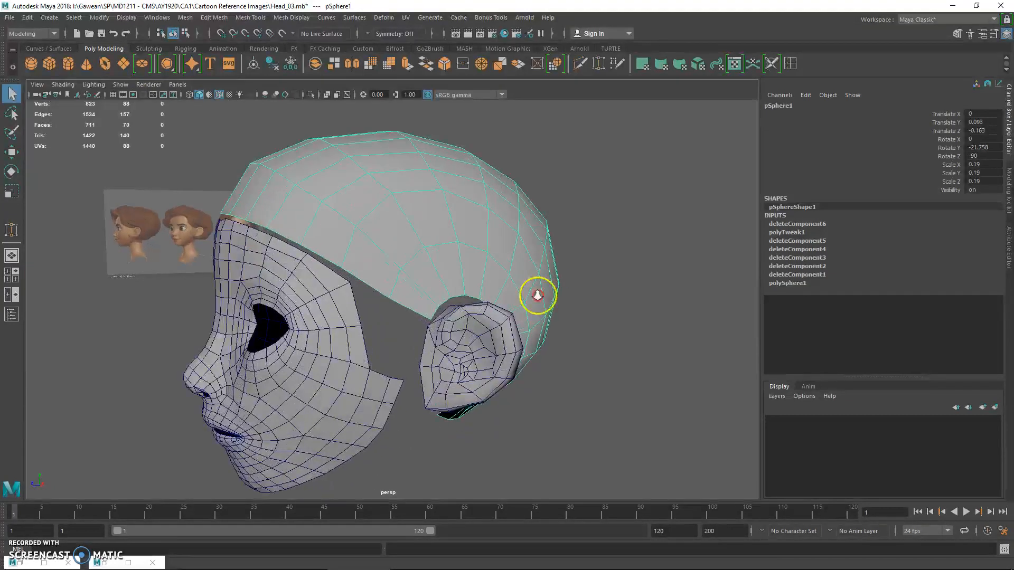
In vertex mode, snap the scalp vertices at the front of the ear opening onto the ear's upper front rim
alt+drag(527, 335, 490, 310)
right_drag(412, 321, 349, 258)
alt+drag(373, 299, 397, 327)
scroll(396, 330, up, 5)
click(362, 390)
key(w)
key(q)
key(w)
key(v)
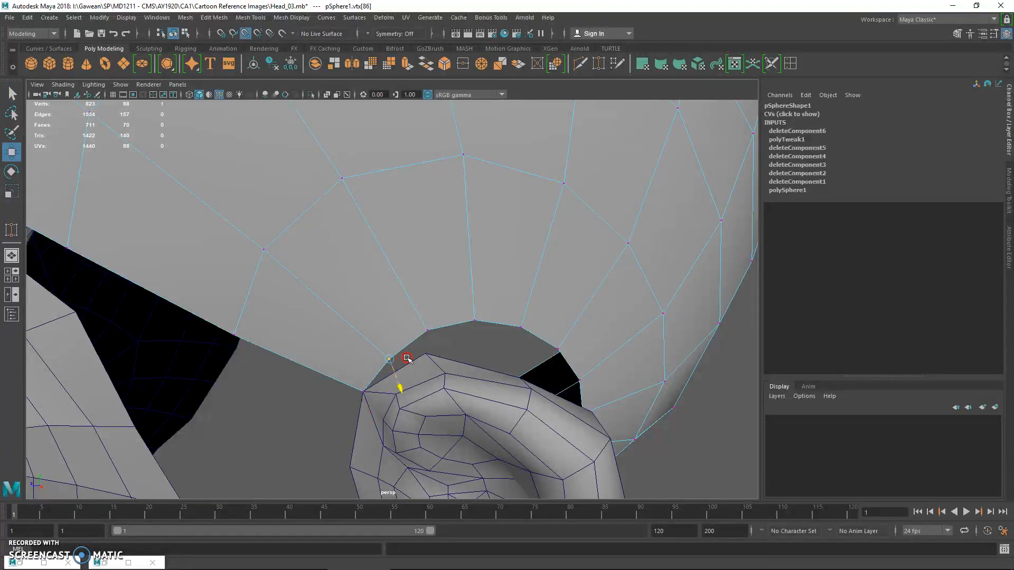
drag(421, 358, 399, 358)
alt+drag(501, 372, 446, 353)
key(q)
Snap the scalp vertex above the back of the ear onto the matching vertex of the ear's upper rear rim
alt+drag(333, 383, 331, 178)
alt+drag(331, 177, 339, 223)
click(339, 223)
right_drag(333, 219, 285, 211)
alt+drag(298, 253, 307, 272)
key(w)
key(v)
drag(315, 340, 267, 382)
key(q)
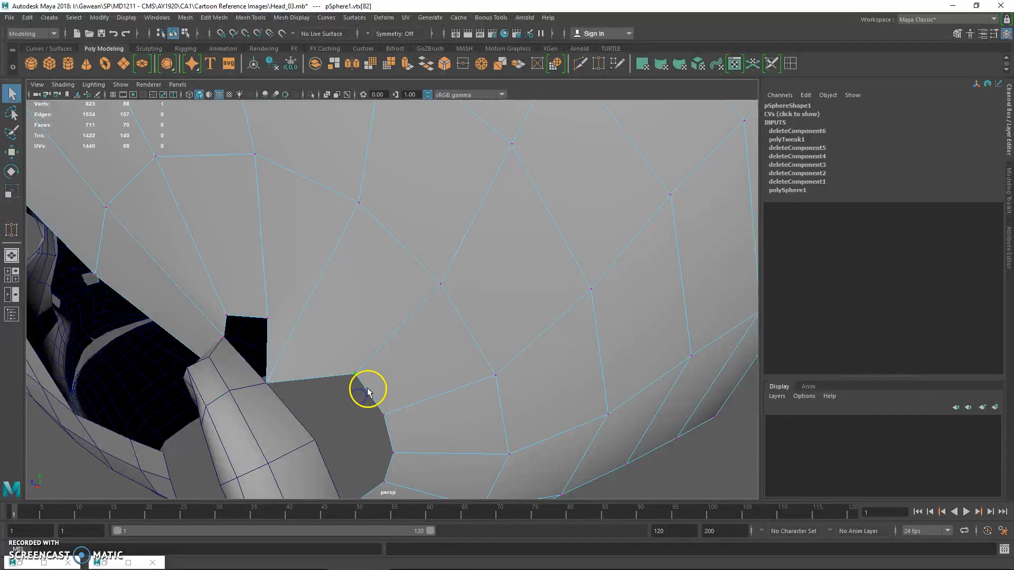
Snap the next scalp vertices down the back of the ear opening onto the ear's rear rim vertices
click(383, 414)
key(w)
key(v)
drag(383, 414, 344, 427)
scroll(358, 432, down, 4)
alt+middle_drag(359, 432, 347, 389)
key(q)
alt+drag(347, 389, 357, 355)
key(w)
drag(344, 278, 285, 275)
Snap the lowest scalp vertices of the ear opening onto the ear's lower rear rim
key(q)
alt+drag(299, 351, 289, 223)
click(300, 183)
key(w)
key(q)
click(329, 144)
key(w)
key(v)
drag(329, 143, 371, 246)
key(q)
In edge mode, delete the scalp edge loop that starts at the unsnapped vertex behind the ear
alt+drag(446, 274, 377, 274)
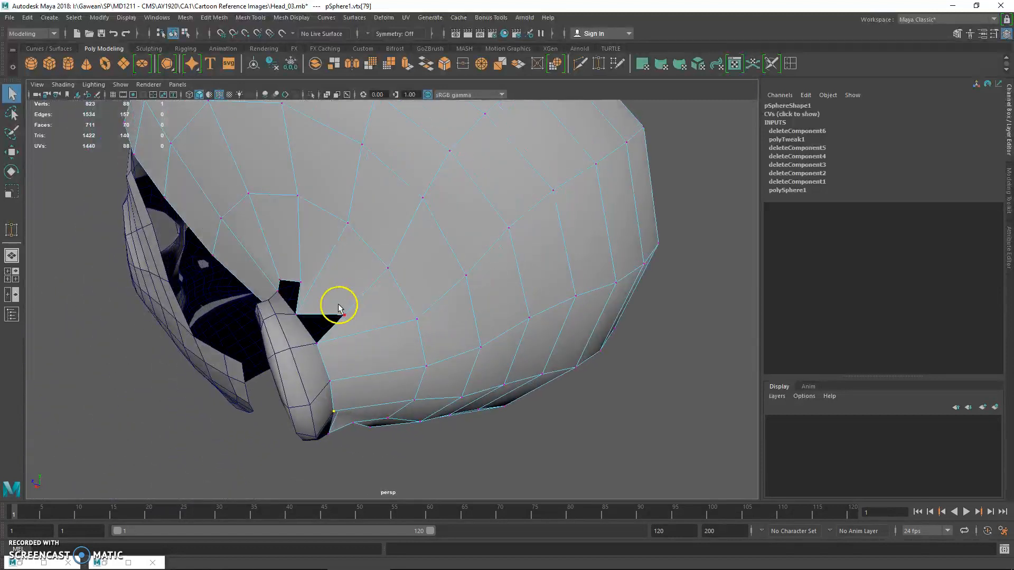
key(F10)
click(371, 280)
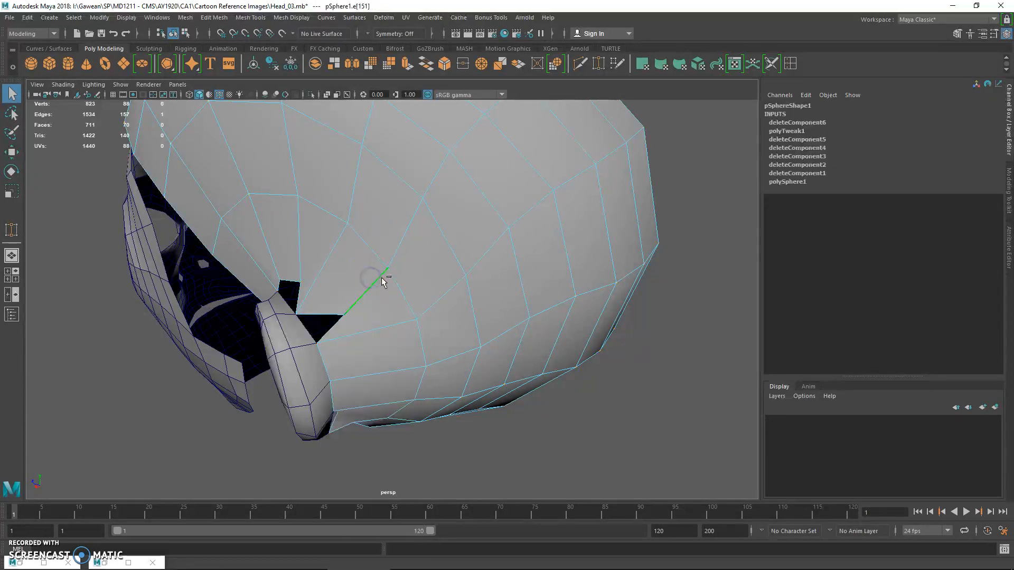
shift+right_drag(376, 284, 451, 285)
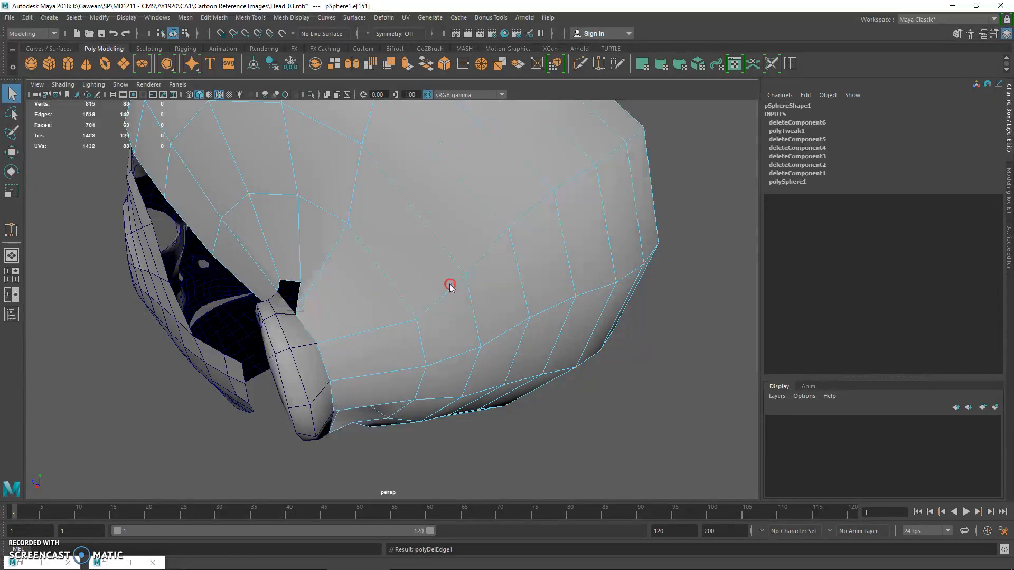
Try deleting further scalp edge loops that run from the ear opening over the crown
click(282, 250)
key(g)
alt+drag(320, 268, 334, 305)
key(ctrl+z)
double_click(374, 274)
key(g)
double_click(339, 274)
key(g)
key(ctrl+z)
key(ctrl+z)
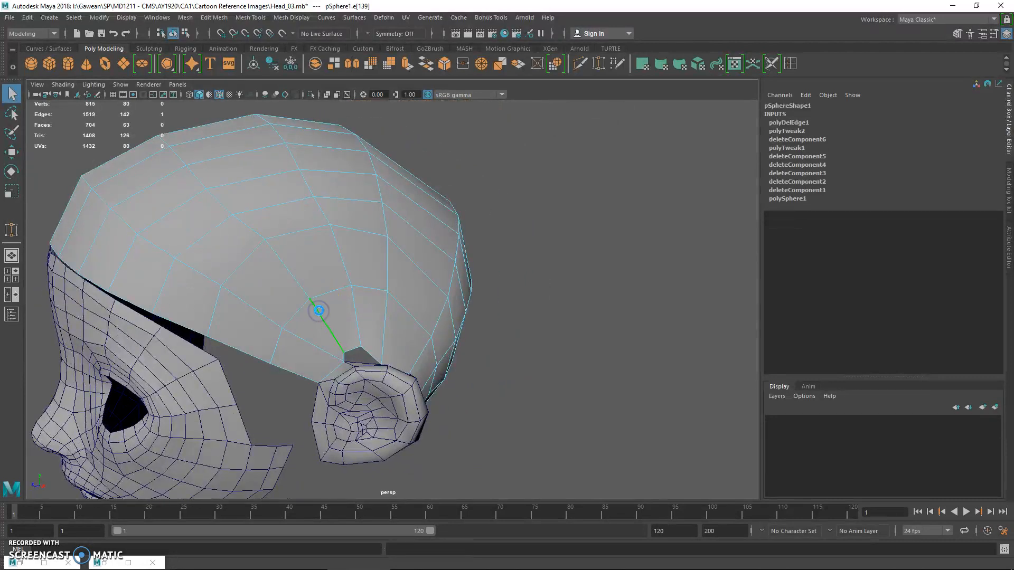
Delete the two scalp edge loops that start at the unsnapped vertices above the ear
double_click(318, 310)
key(g)
double_click(345, 260)
key(g)
alt+drag(368, 262, 321, 268)
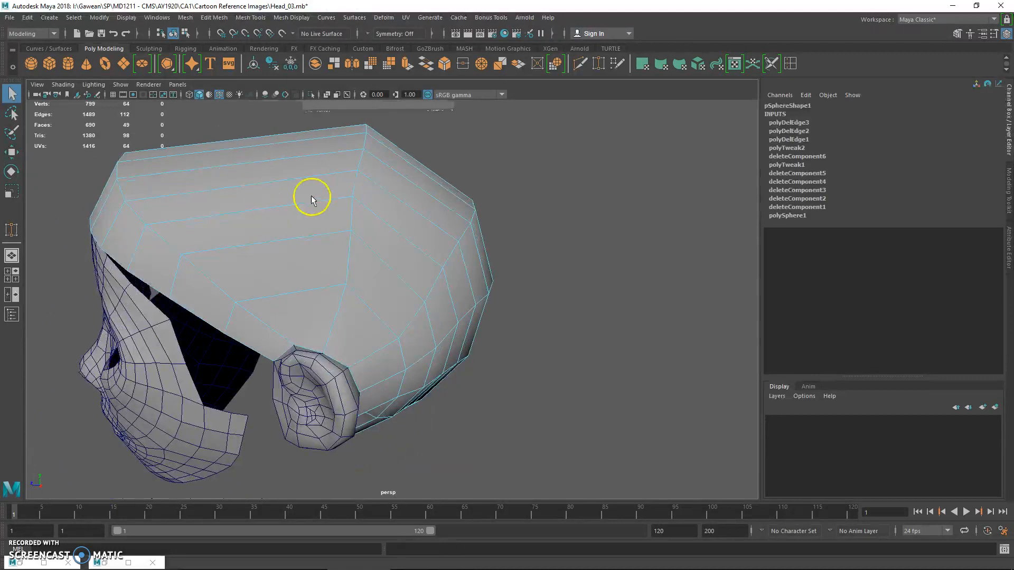
Undo the last two edge loop deletions on the scalp
alt+drag(323, 227, 331, 206)
key(ctrl+z)
key(ctrl+z)
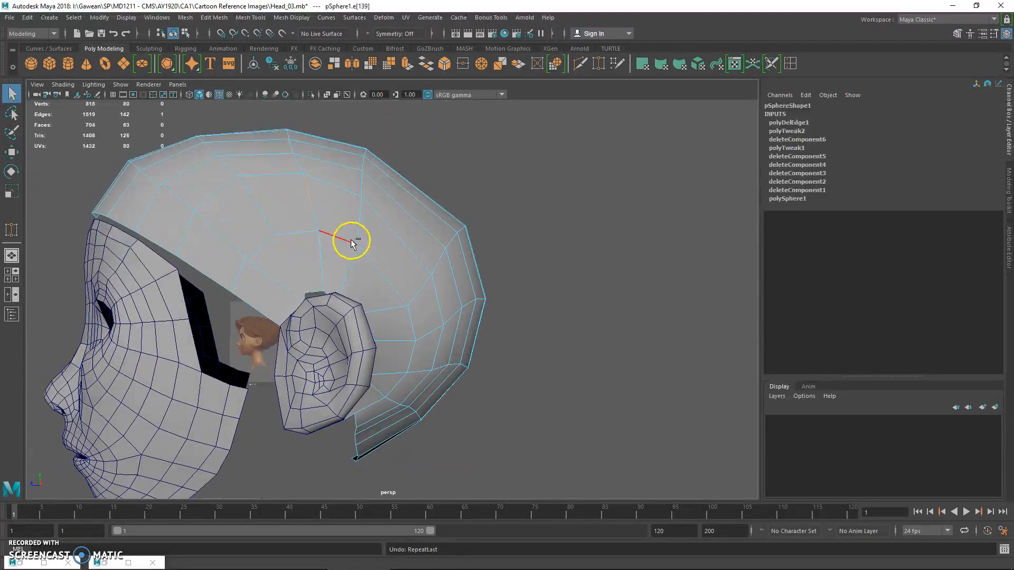
Snap the loose scalp vertex behind the ear down onto the ear's rear rim
mouse_move(343, 267)
alt+mouse_down()
mouse_move(328, 253)
mouse_move(333, 231)
mouse_move(330, 264)
alt+mouse_up()
alt+middle_drag(330, 265, 341, 248)
alt+right_drag(340, 248, 392, 276)
key(f)
alt+right_drag(466, 327, 405, 313)
alt+drag(406, 313, 425, 274)
right_drag(428, 255, 376, 255)
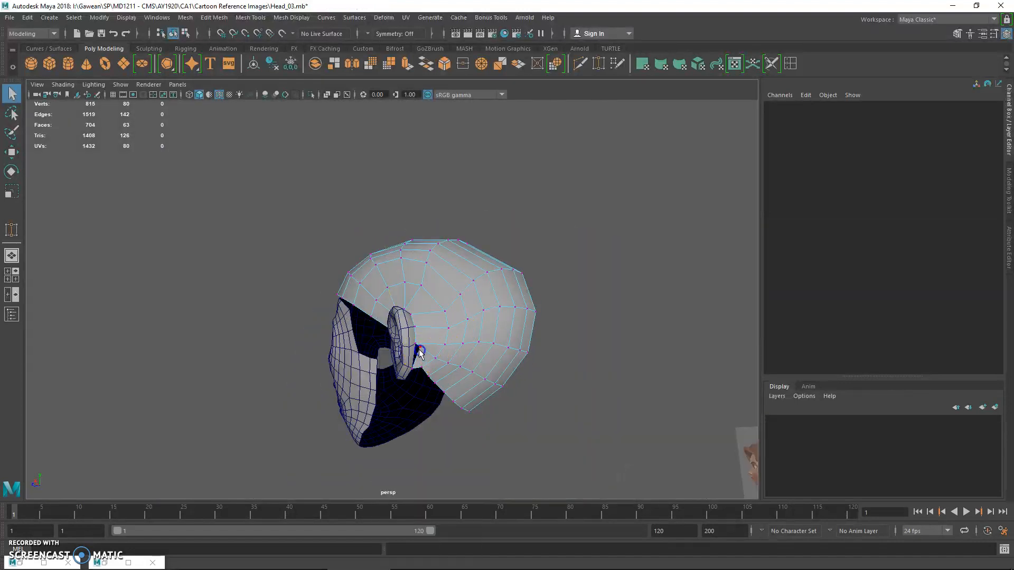
click(419, 349)
key(f)
alt+right_drag(420, 345, 403, 330)
alt+drag(403, 329, 391, 331)
key(w)
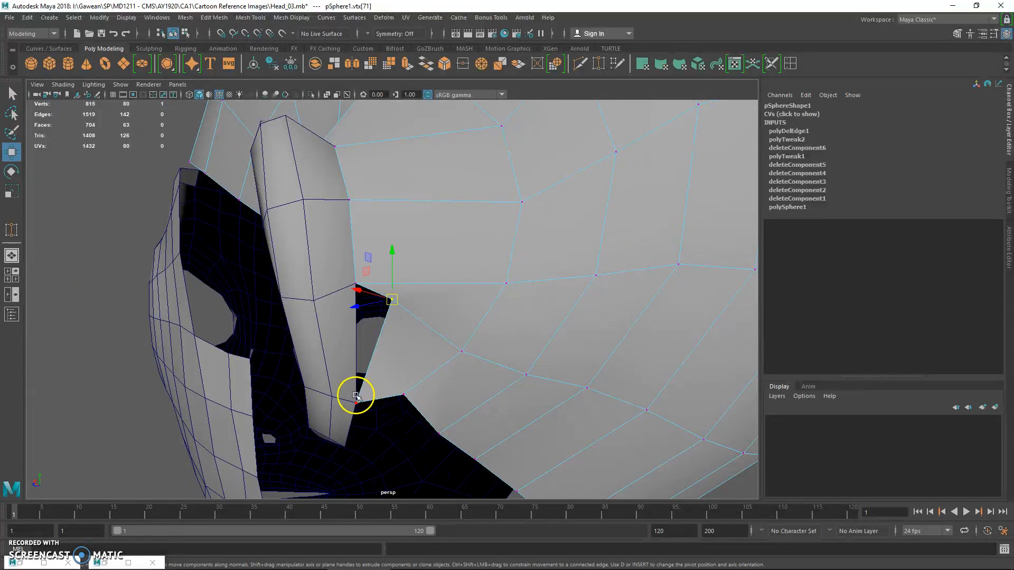
alt+drag(356, 402, 343, 369)
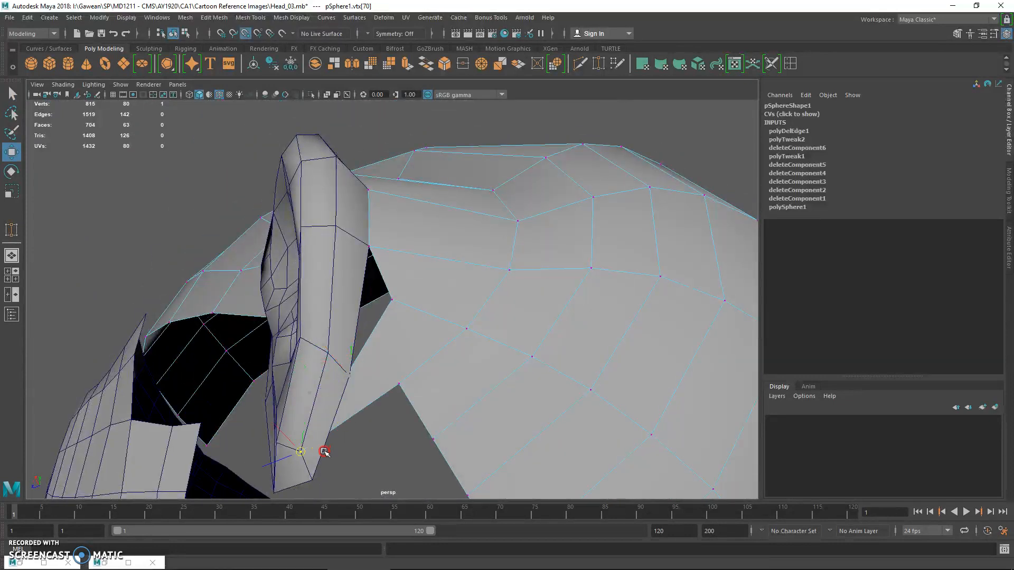
Snap the neighbouring loose scalp vertex onto the rim to close the gap behind the ear
key(q)
drag(378, 312, 399, 298)
key(w)
key(v)
middle_drag(405, 312, 371, 347)
Select the scalp's lower border vertices behind the ear and move them down toward the nape in the side view
key(q)
drag(391, 370, 453, 452)
scroll(455, 446, down, 8)
alt+drag(457, 441, 462, 431)
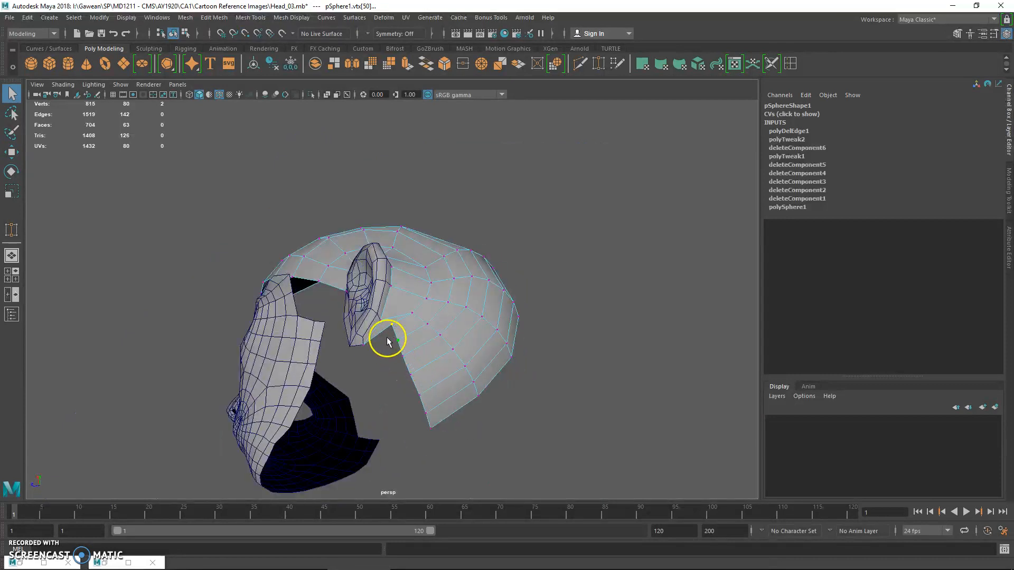
drag(437, 467, 436, 467)
alt+drag(425, 457, 445, 434)
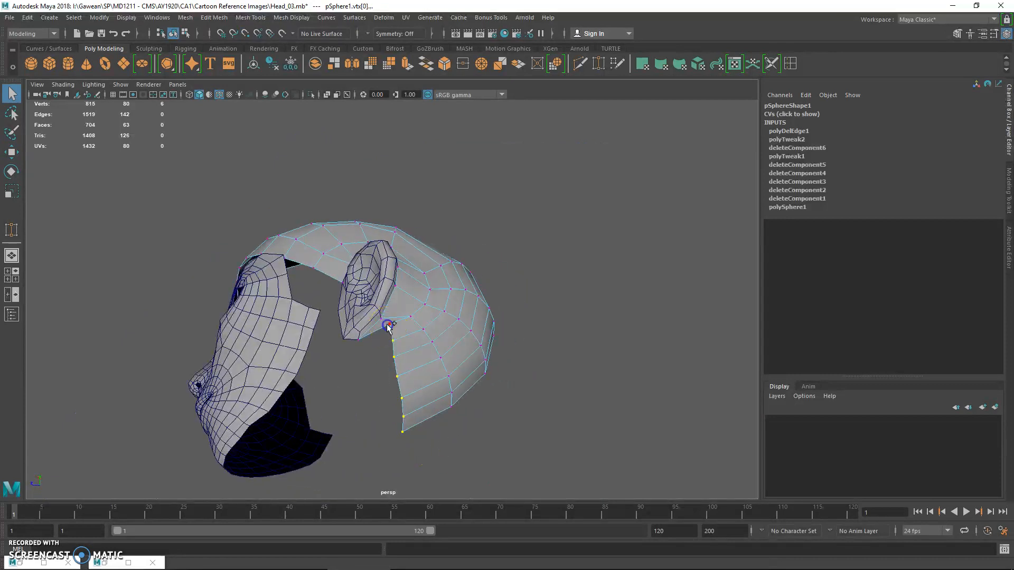
key(space)
key(space)
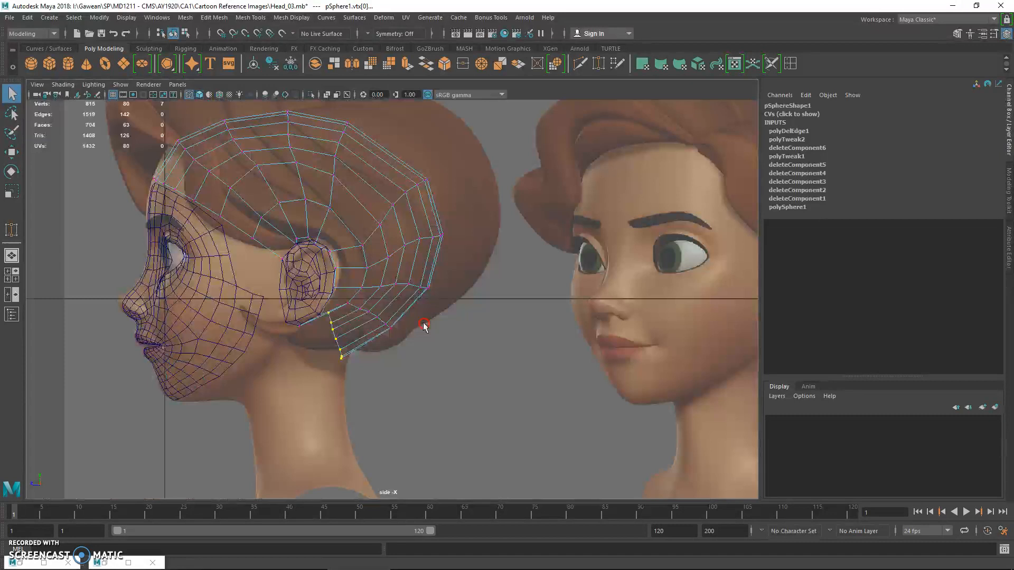
scroll(419, 324, up, 3)
alt+middle_drag(440, 326, 285, 202)
scroll(496, 280, up, 4)
key(w)
drag(465, 275, 456, 340)
Move the second row of scalp vertices down and forward and rotate it to follow the border row
key(q)
drag(584, 293, 585, 294)
key(w)
drag(553, 246, 530, 269)
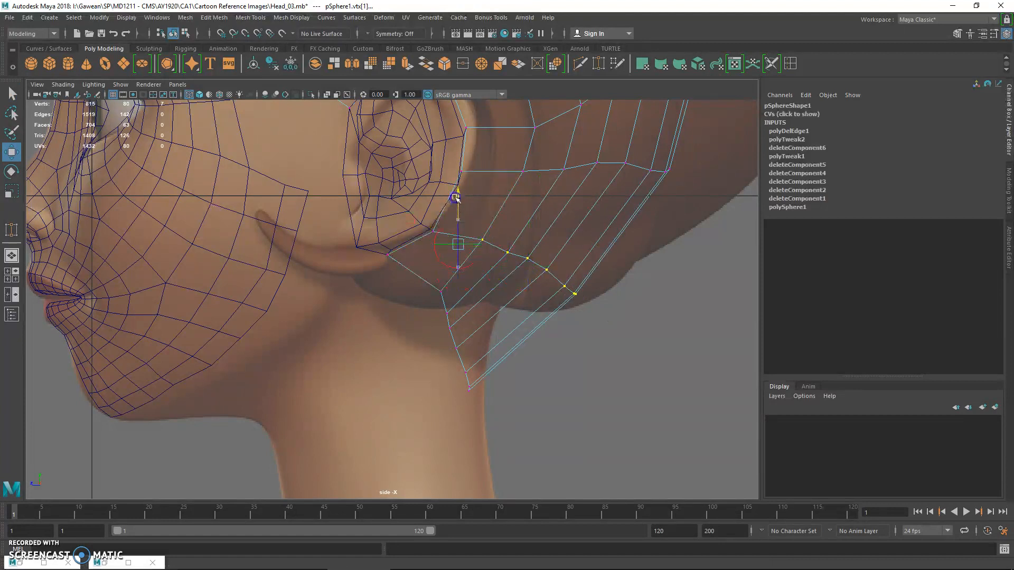
key(e)
mouse_move(507, 214)
mouse_down()
mouse_move(511, 244)
mouse_move(512, 233)
mouse_up()
Reposition the second row's lower vertices and raise the border row closer to the reference hairline
key(q)
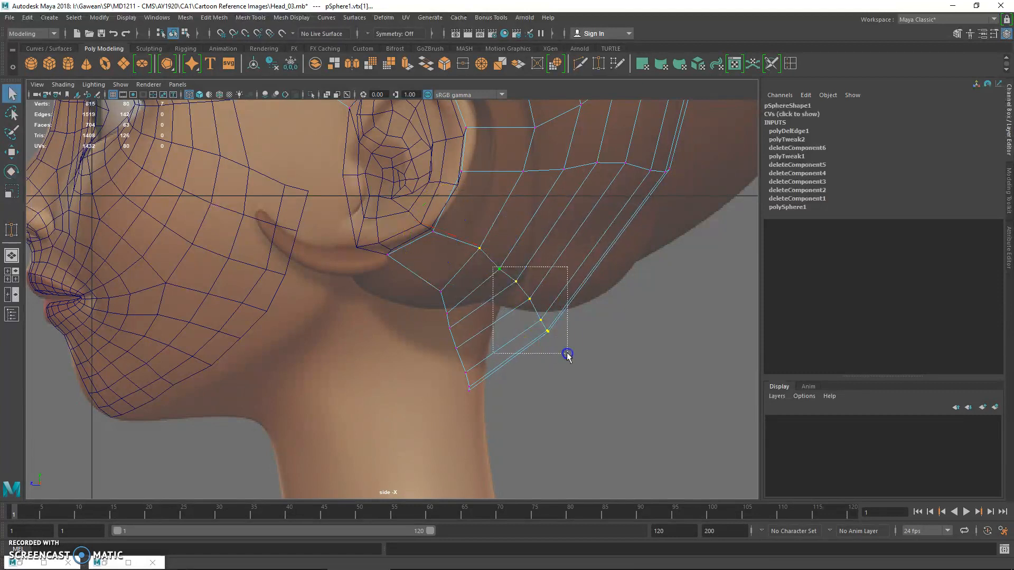
drag(568, 355, 567, 354)
key(w)
drag(533, 310, 521, 277)
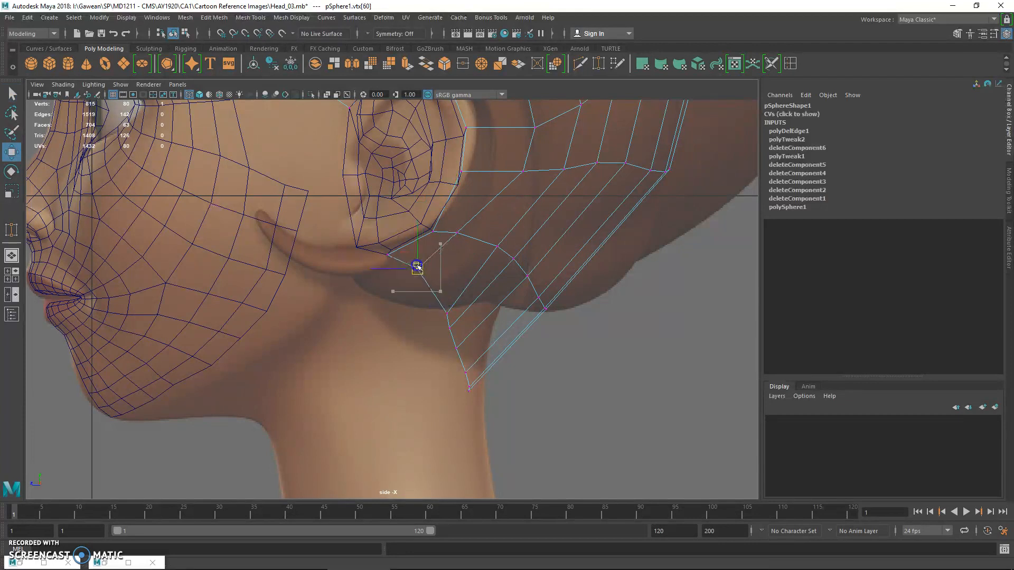
key(w)
drag(457, 351, 449, 308)
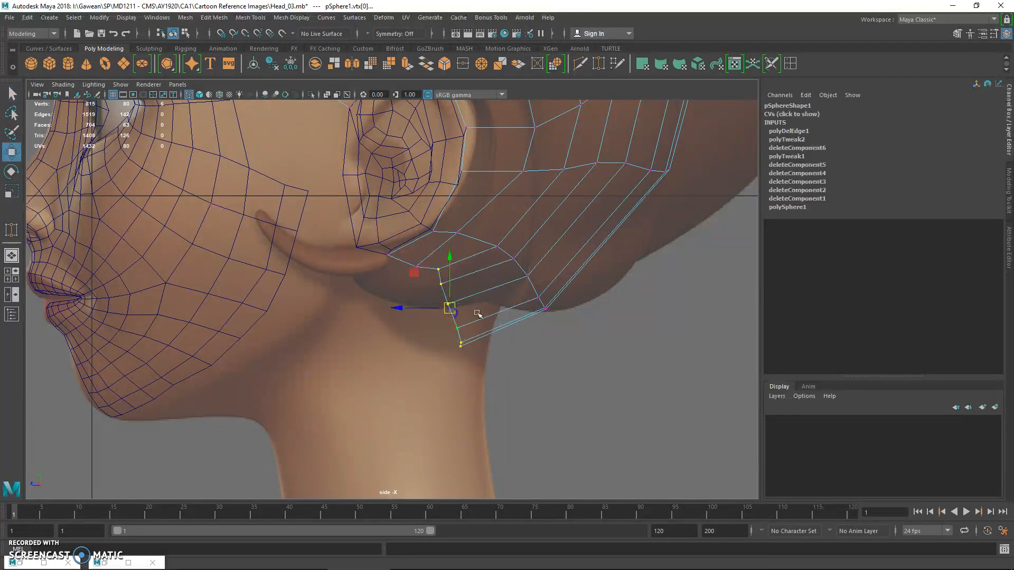
Shift the second row's lower vertices forward toward the nape in the side view
drag(564, 331, 563, 331)
key(w)
mouse_move(527, 286)
mouse_down()
mouse_move(512, 256)
mouse_move(520, 284)
mouse_up()
key(w)
Reposition the scalp's lower border vertices to form a smooth line from the earlobe to the nape
click(439, 280)
key(w)
click(433, 289)
drag(432, 265, 476, 341)
right_drag(443, 280, 419, 255)
click(455, 328)
drag(455, 328, 477, 313)
click(441, 280)
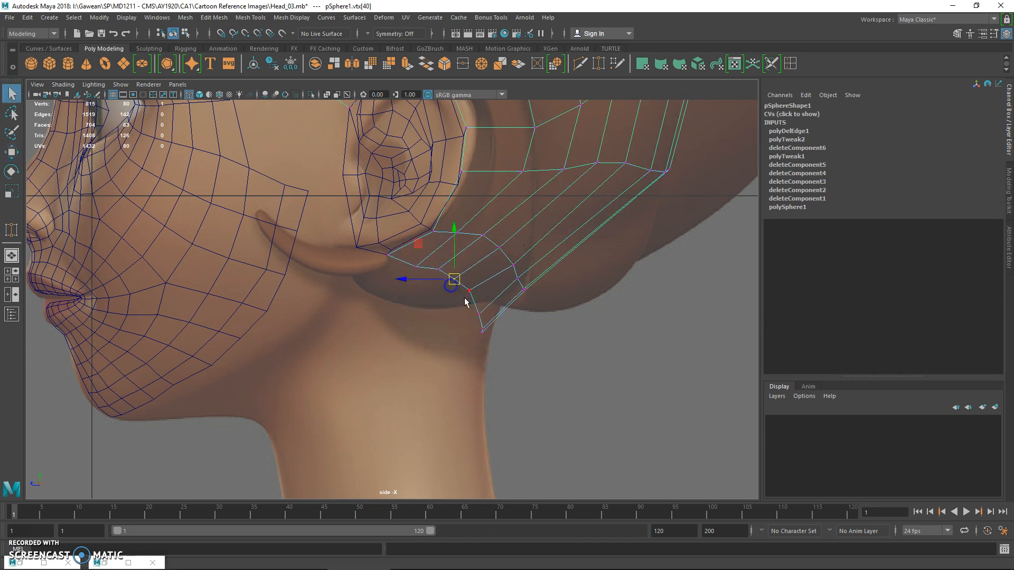
drag(427, 280, 425, 276)
key(w)
drag(417, 268, 414, 262)
key(w)
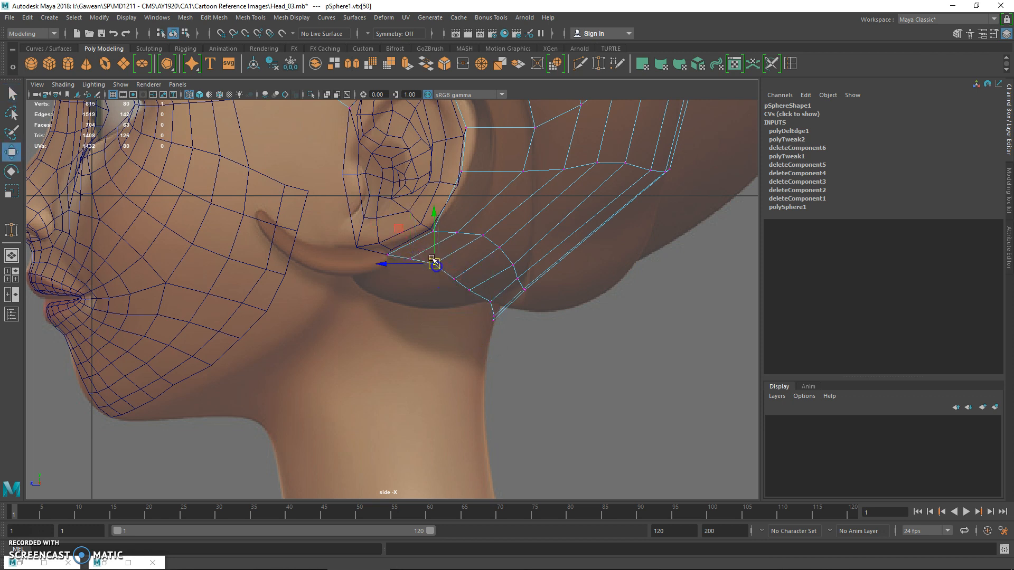
Check the scalp in perspective and adjust the side scalp vertices above the ear in the front view
key(space)
key(space)
alt+drag(540, 268, 431, 394)
alt+drag(272, 253, 299, 278)
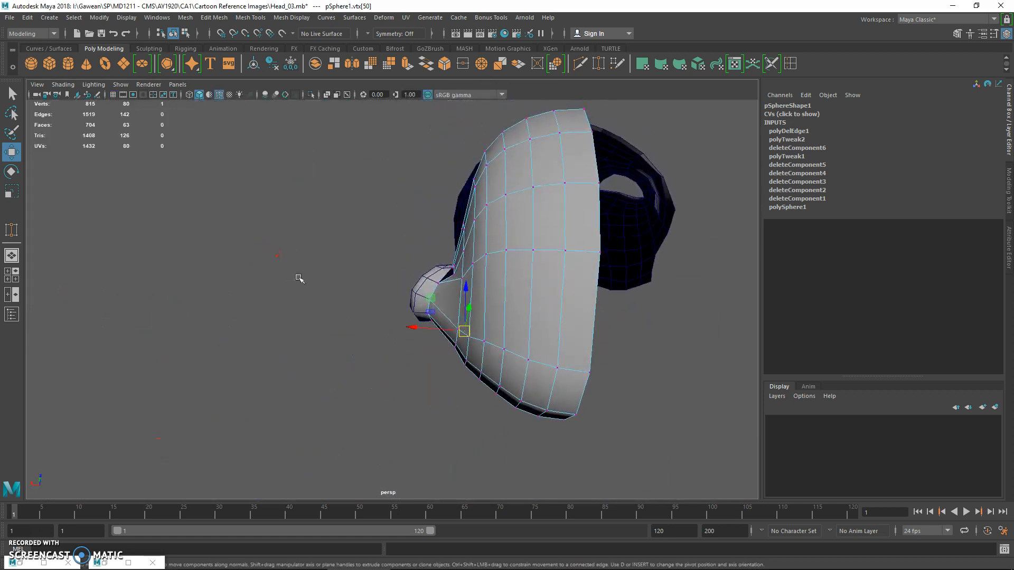
key(space)
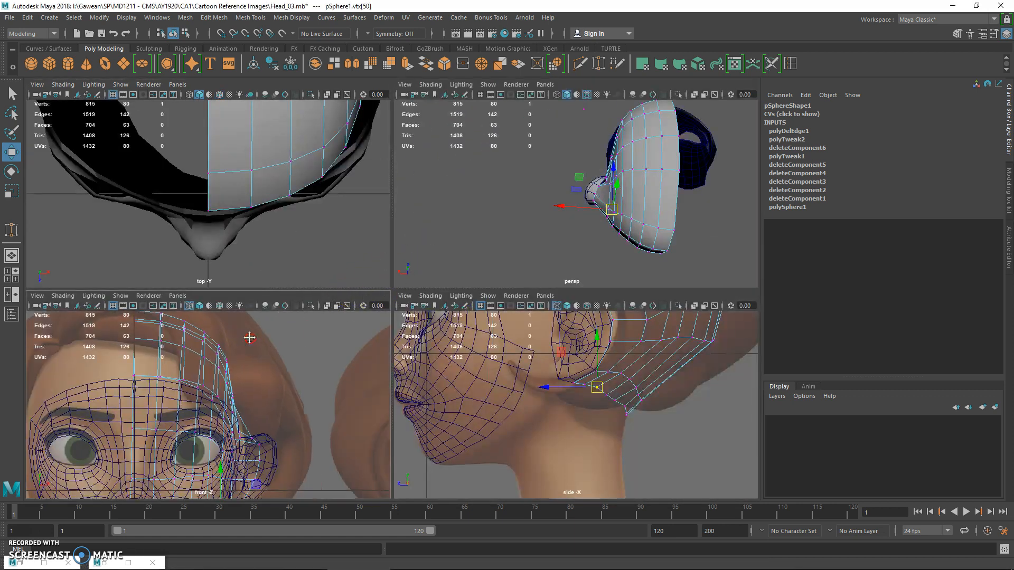
key(q)
key(w)
drag(221, 352, 267, 385)
key(space)
Snap the two loose scalp vertices above the ear onto the ear's upper rim, one to a vertex and one along the edge
alt+drag(549, 244, 388, 290)
alt+right_drag(389, 290, 432, 369)
alt+drag(432, 368, 330, 327)
key(q)
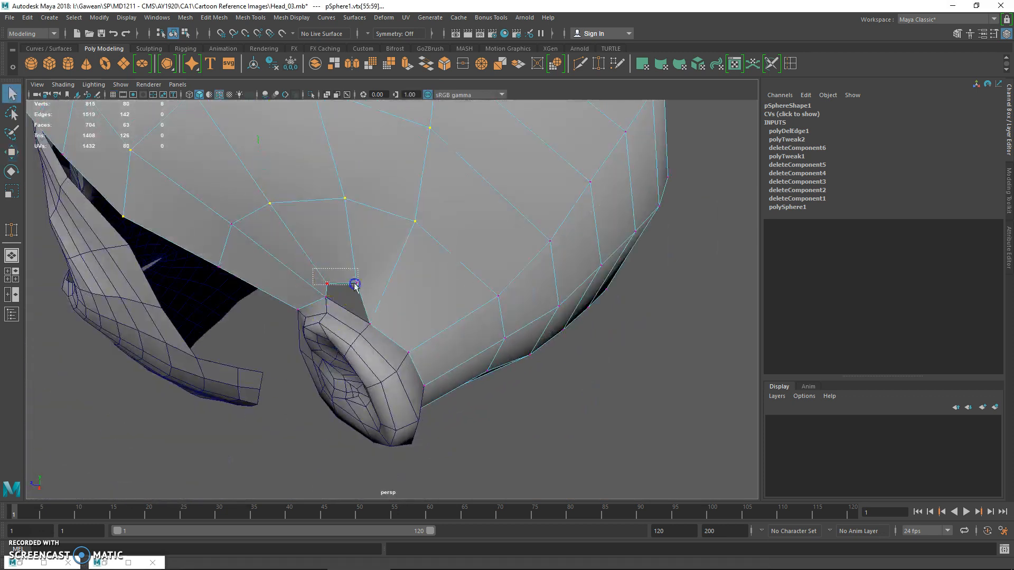
alt+drag(367, 289, 390, 306)
drag(295, 305, 296, 306)
key(w)
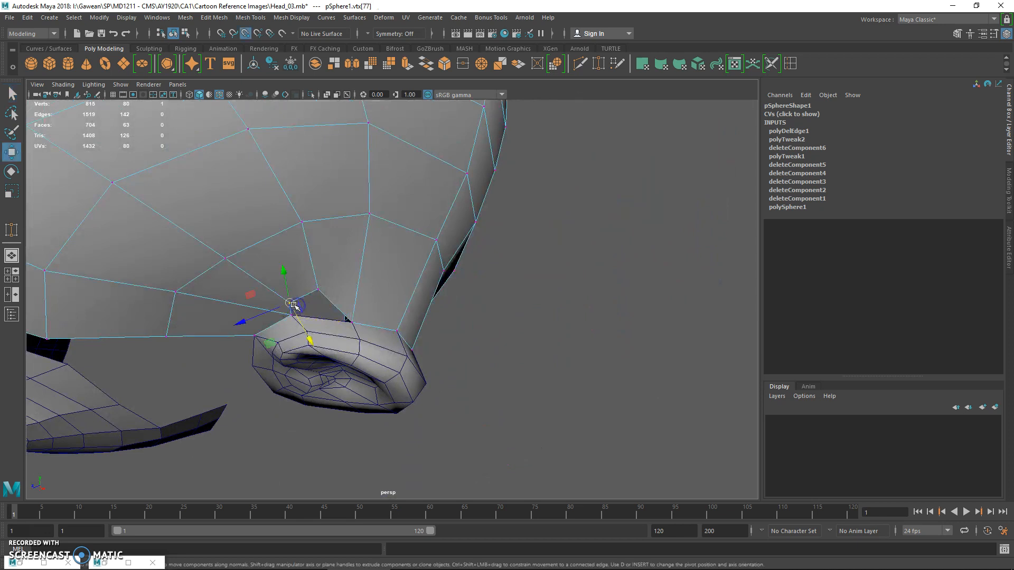
click(313, 318)
key(w)
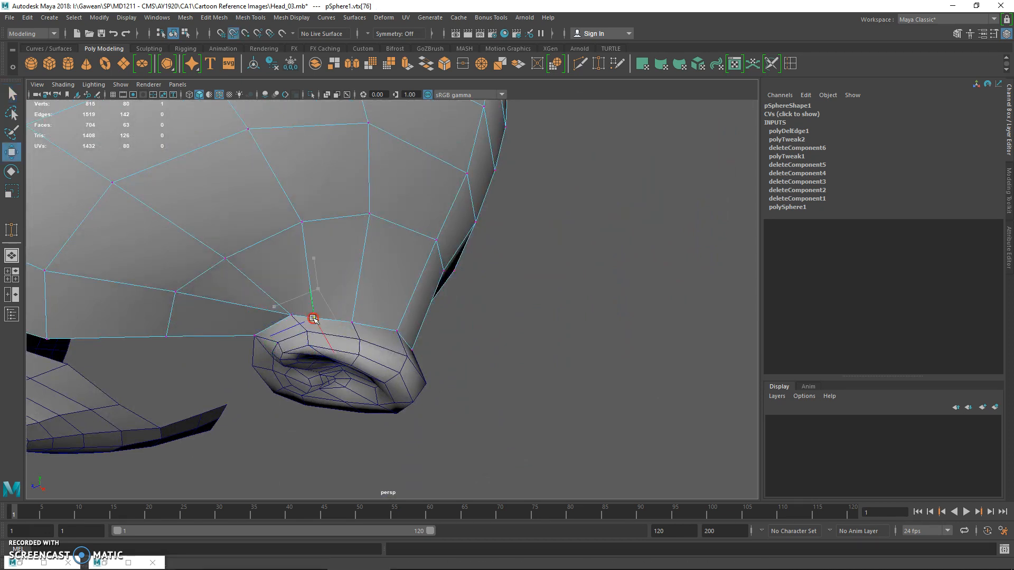
Merge the overlapping scalp vertices at the ear's upper rim
alt+drag(352, 314, 362, 263)
scroll(372, 307, down, 5)
alt+drag(371, 307, 344, 324)
alt+right_drag(344, 325, 556, 387)
alt+drag(414, 330, 385, 317)
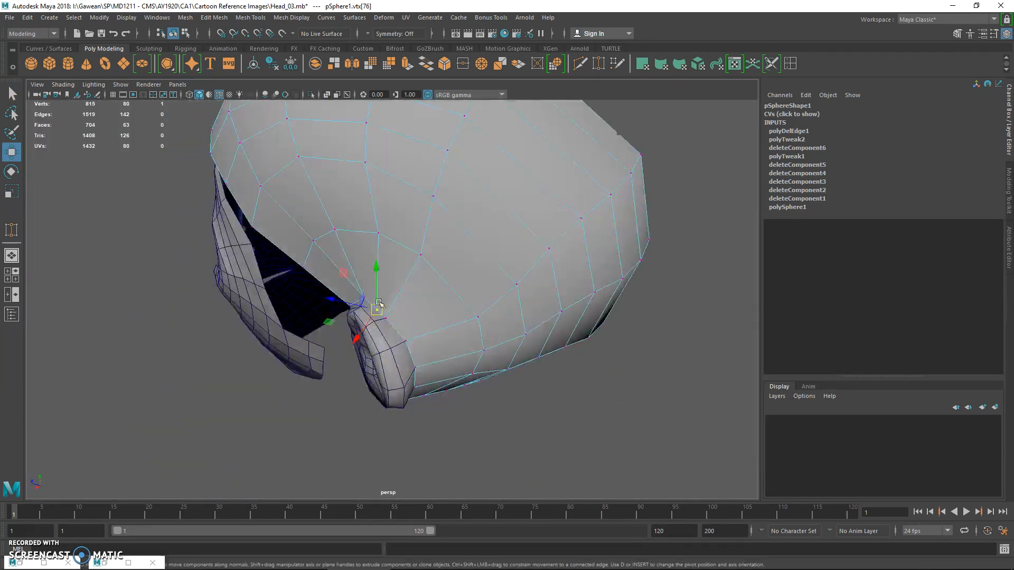
key(q)
shift+right_drag(366, 293, 358, 232)
alt+drag(360, 278, 513, 388)
click(353, 221)
shift+right_drag(342, 194, 338, 138)
alt+drag(369, 182, 413, 188)
right_drag(458, 207, 510, 191)
alt+drag(498, 237, 478, 288)
key(1)
Insert an edge loop in the scalp faces surrounding the ear and return to vertex selection
click(792, 65)
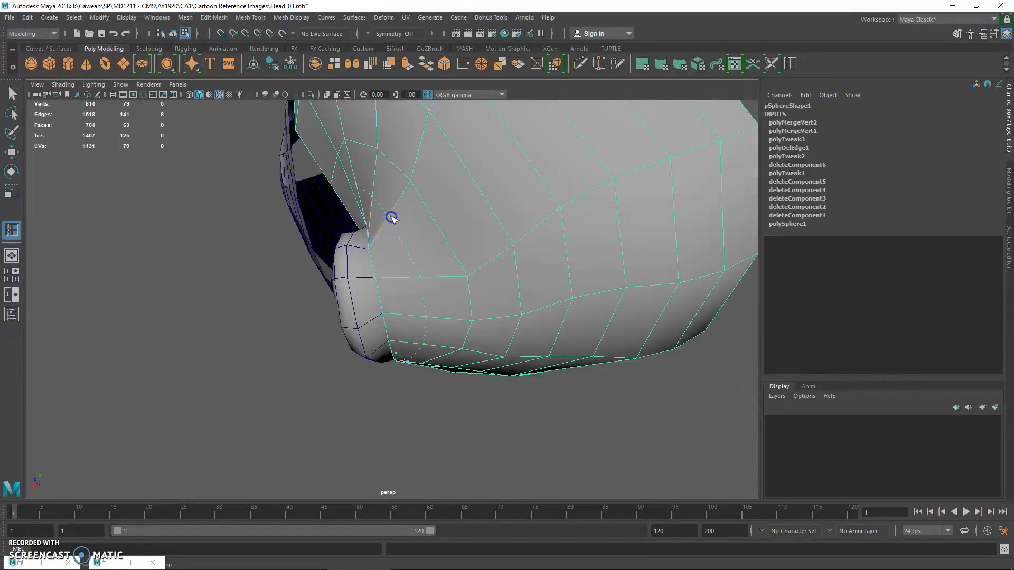
ctrl+click(393, 217)
right_drag(400, 240, 385, 228)
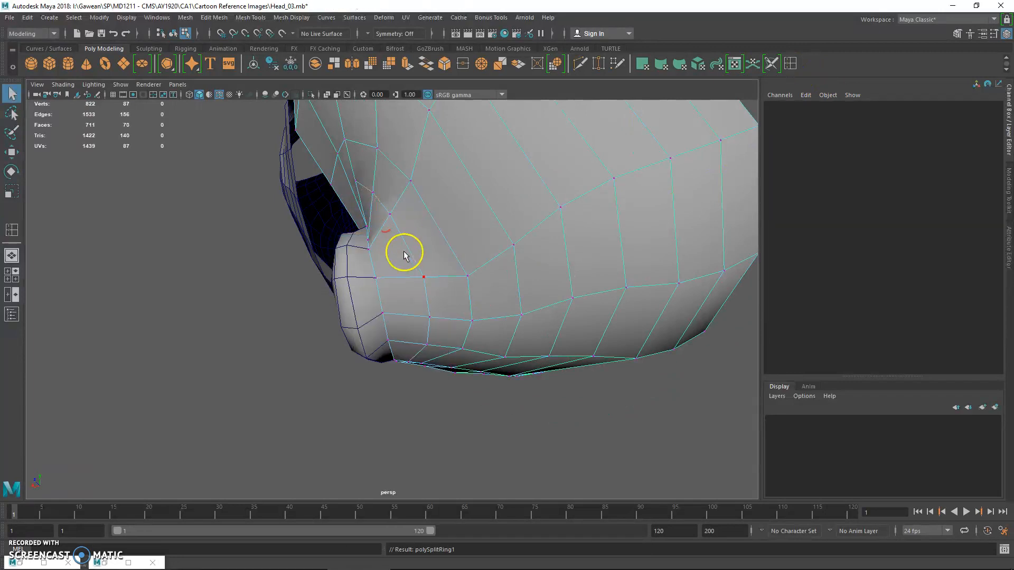
Inspect the new loop in wireframe and adjust the scalp's lower border vertices behind the ear
key(4)
drag(429, 391, 404, 253)
ctrl+drag(405, 220, 415, 254)
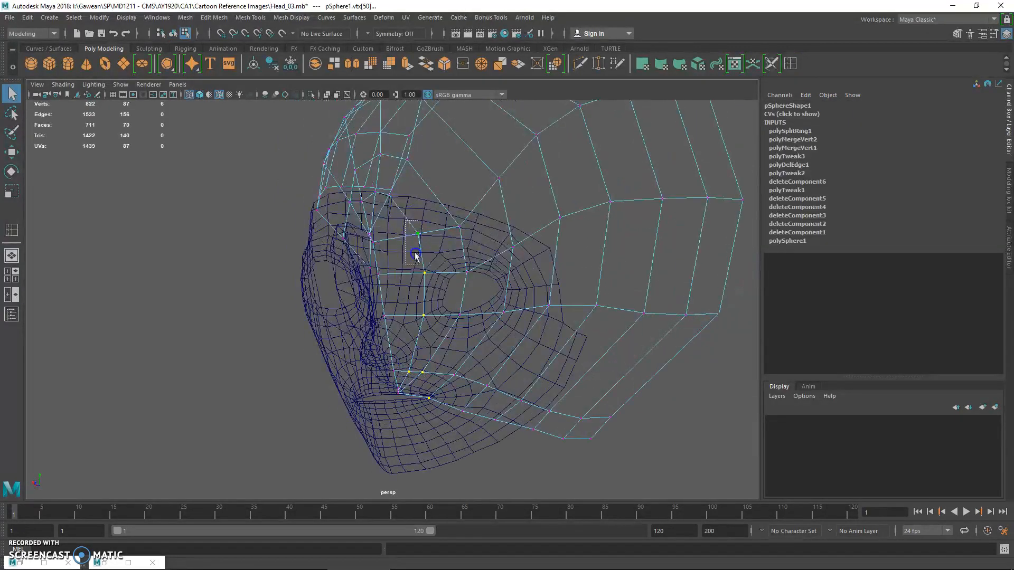
alt+drag(421, 329, 416, 310)
alt+drag(422, 363, 414, 324)
mouse_move(426, 256)
right_down()
mouse_move(424, 297)
mouse_move(390, 249)
right_up()
key(5)
click(386, 368)
key(w)
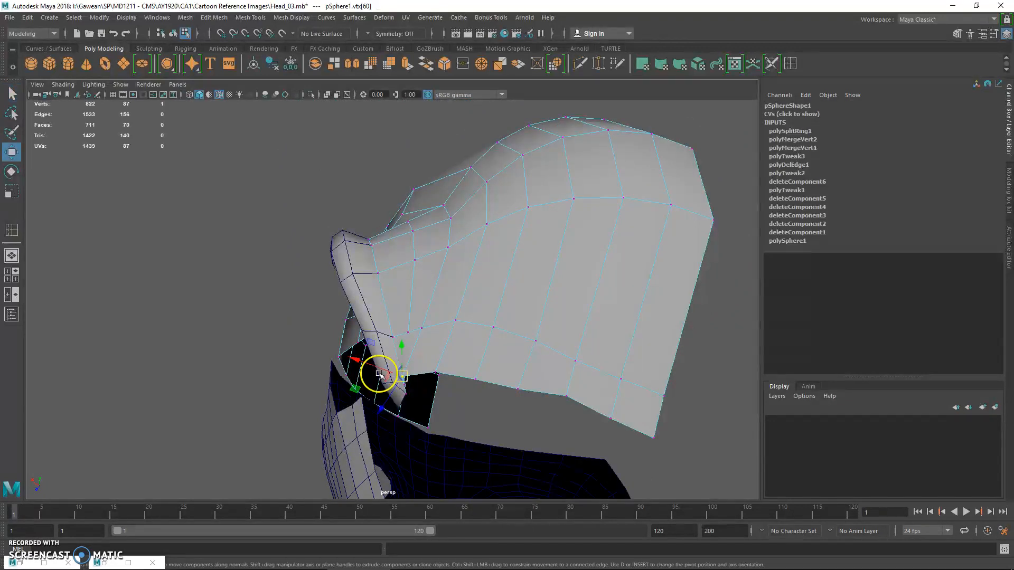
click(411, 364)
right_drag(442, 306, 391, 248)
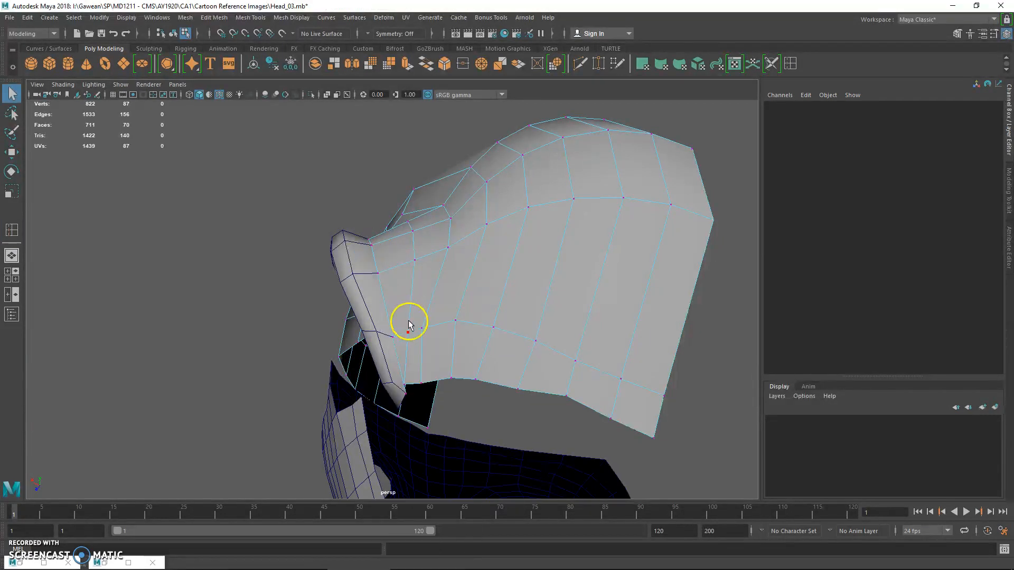
Smooth the scalp vertices behind the ear with repeated Average Vertices passes at 10 iterations
click(465, 315)
shift+right_drag(469, 317, 497, 299)
key(g)
key(g)
key(g)
key(g)
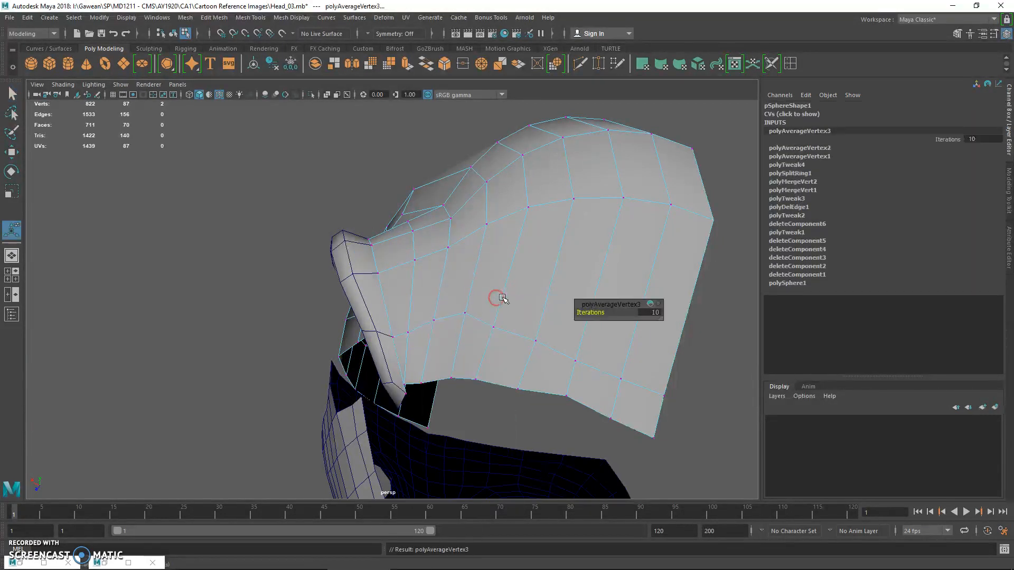
click(491, 326)
key(g)
click(492, 327)
key(g)
Adjust individual vertices along the scalp's lower border beneath the ear
alt+drag(459, 323, 443, 306)
click(402, 396)
key(w)
click(452, 396)
key(w)
key(w)
key(q)
Select the two loop vertices behind the ear's upper rim and move them to refine the surface
click(453, 255)
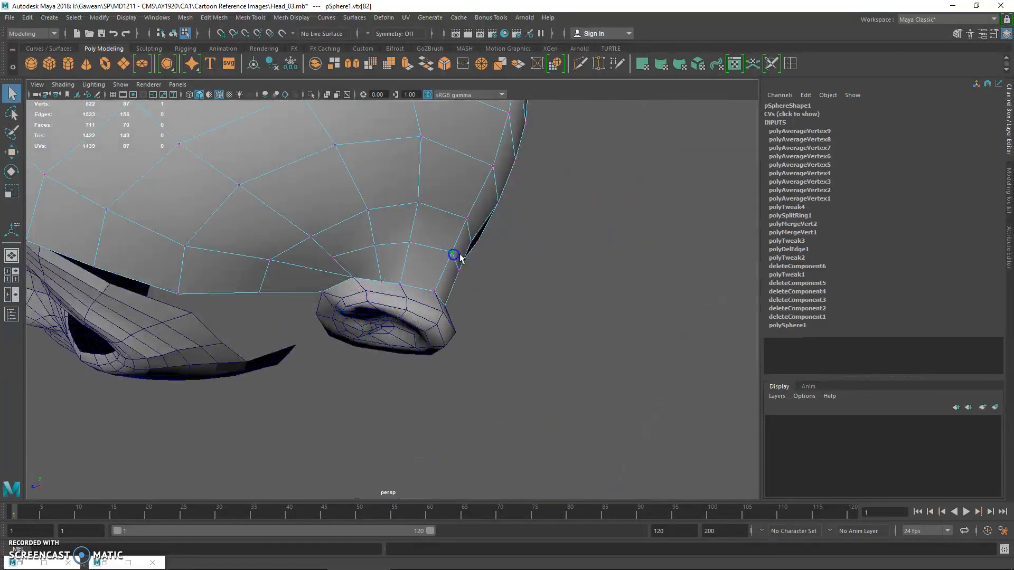
shift+click(484, 275)
key(w)
middle_drag(438, 307, 427, 299)
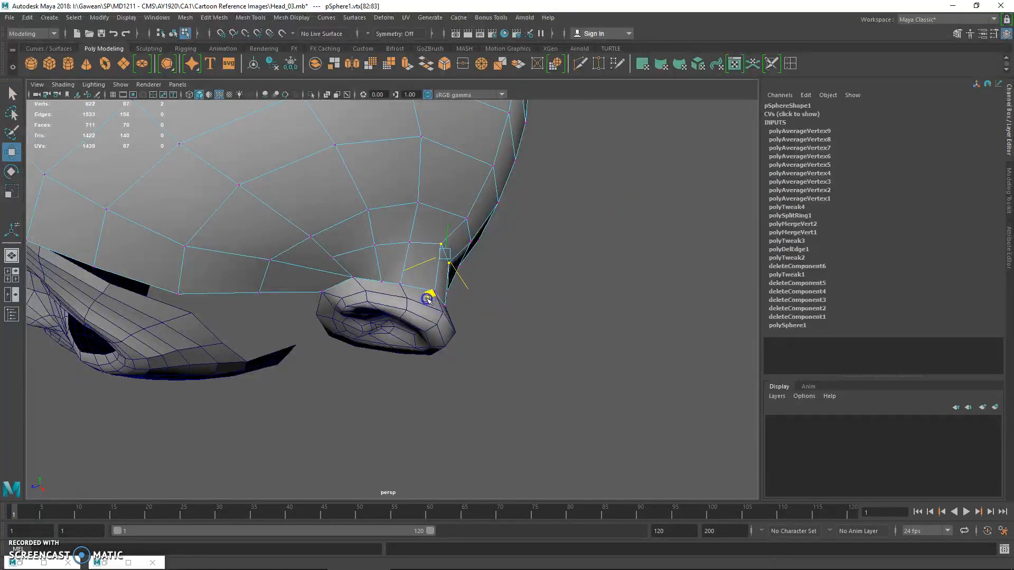
Cut a new edge with Multi-Cut from the scalp vertex above the ear down to the front scalp border
alt+drag(421, 299, 533, 113)
click(582, 63)
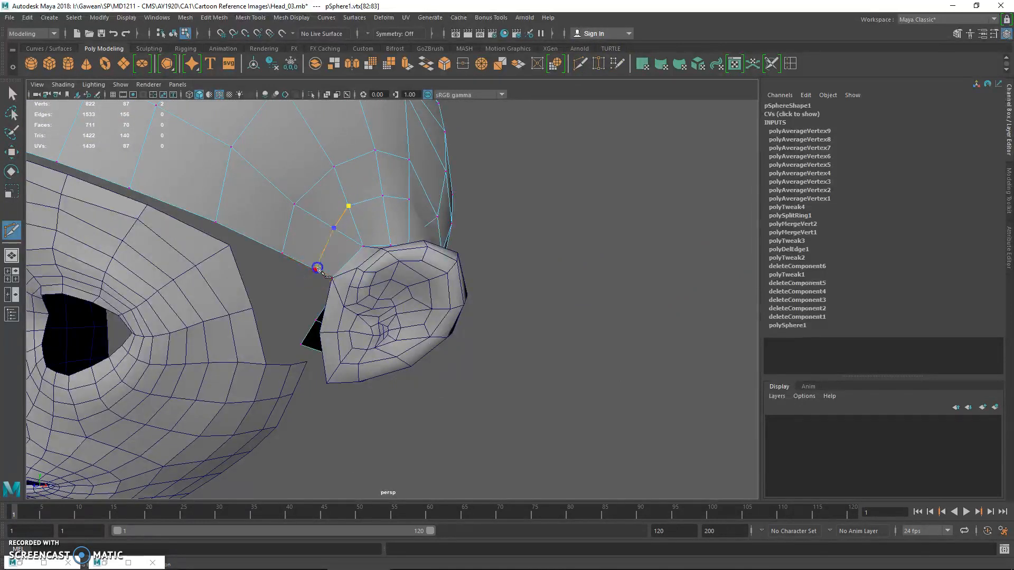
key(q)
Move the pairs of scalp loop vertices directly behind the ear to even out the surface there
alt+drag(333, 204, 408, 261)
click(433, 248)
shift+click(439, 298)
key(w)
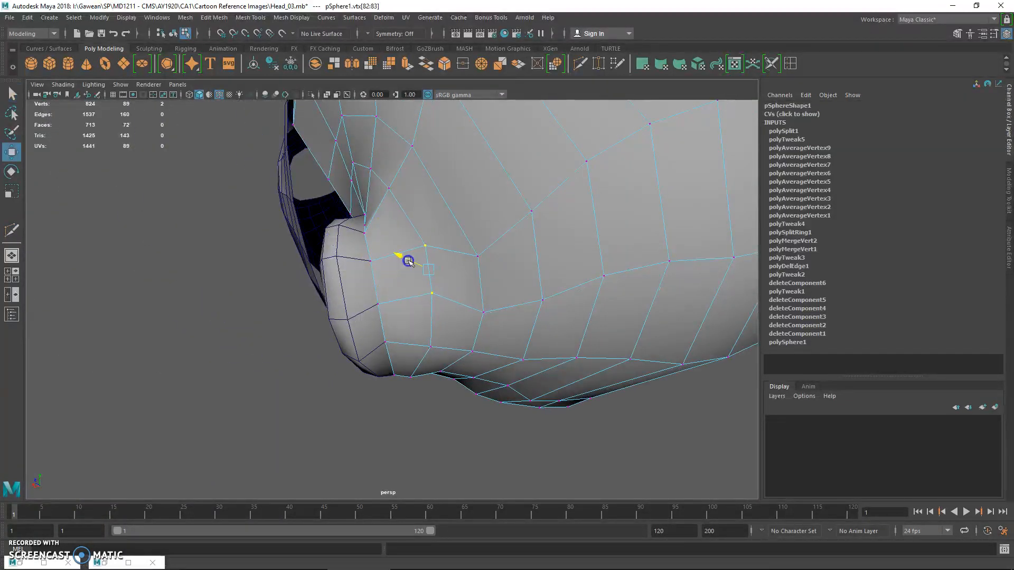
click(471, 306)
shift+click(478, 259)
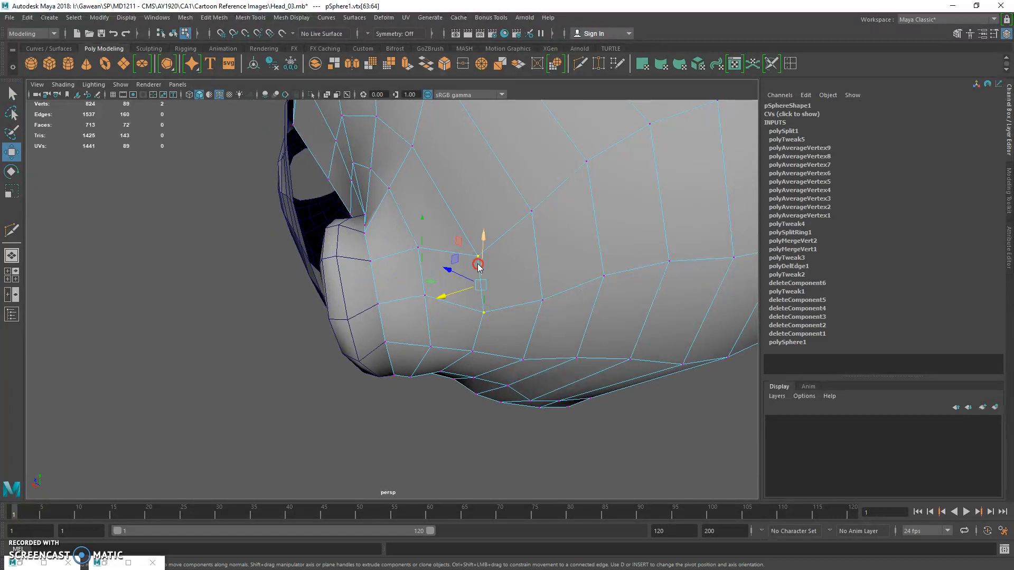
shift+right_drag(477, 266, 509, 247)
Smooth the scalp vertices behind the ear with repeated Average Vertices passes
key(g)
key(g)
key(g)
key(g)
alt+drag(428, 286, 449, 231)
click(432, 250)
key(g)
key(g)
key(g)
key(g)
key(g)
click(476, 242)
key(g)
key(g)
key(g)
key(g)
click(449, 303)
key(g)
key(g)
key(g)
key(g)
Adjust the scalp vertex near the ear's lower end and average the vertices along the nape
click(432, 386)
key(w)
drag(385, 391, 394, 387)
key(q)
click(575, 344)
key(g)
key(g)
key(g)
key(g)
Move the three rear vertices of the loop above the nape border upward, away from the border
click(600, 365)
key(w)
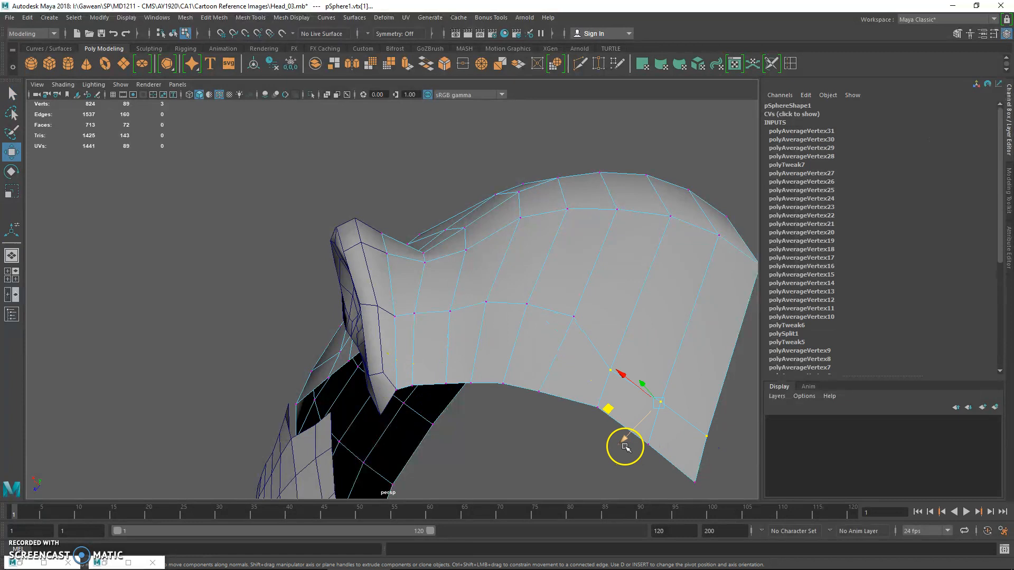
drag(625, 443, 653, 419)
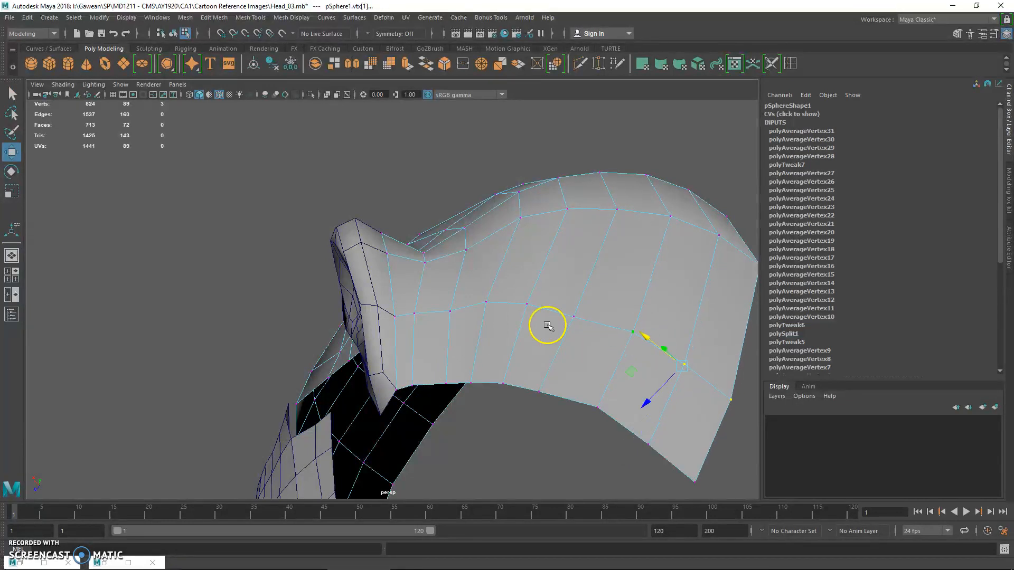
alt+drag(547, 325, 449, 335)
Move the two scalp vertices just behind the ear's lower part to reshape the hollow there
key(q)
click(450, 330)
key(w)
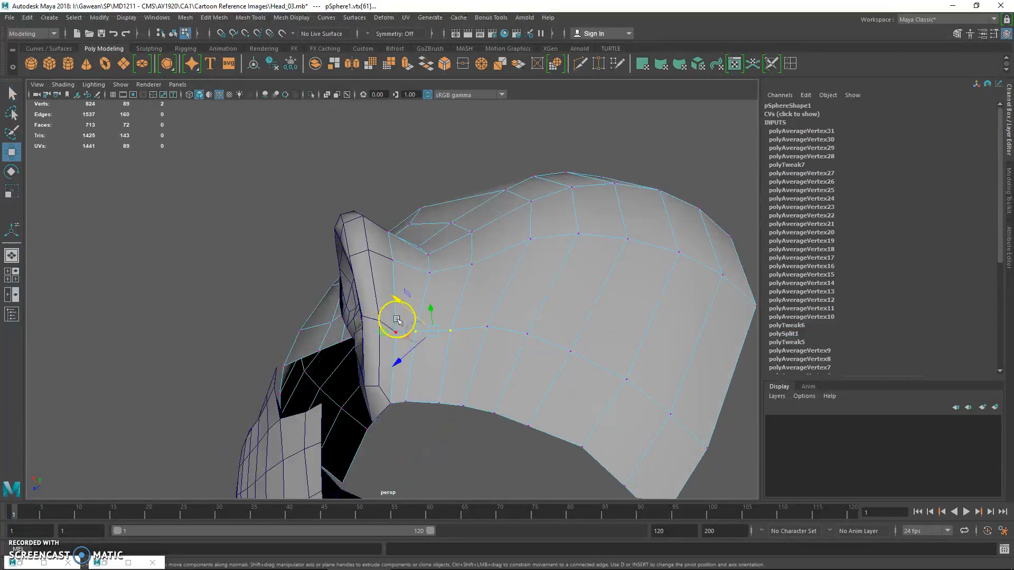
alt+drag(408, 309, 516, 349)
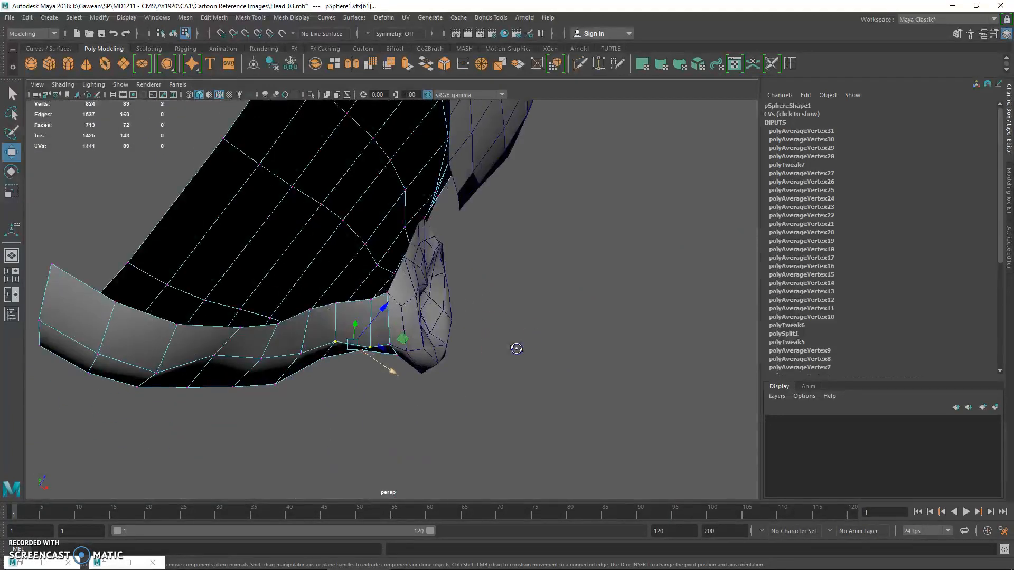
middle_drag(393, 369, 387, 360)
shift+right_drag(372, 344, 393, 327)
alt+drag(388, 330, 274, 409)
Average the nape vertex below the ear at 10 iterations and reposition it along the scalp's lower contour
click(270, 437)
key(g)
key(g)
key(g)
key(g)
key(g)
key(g)
key(g)
key(g)
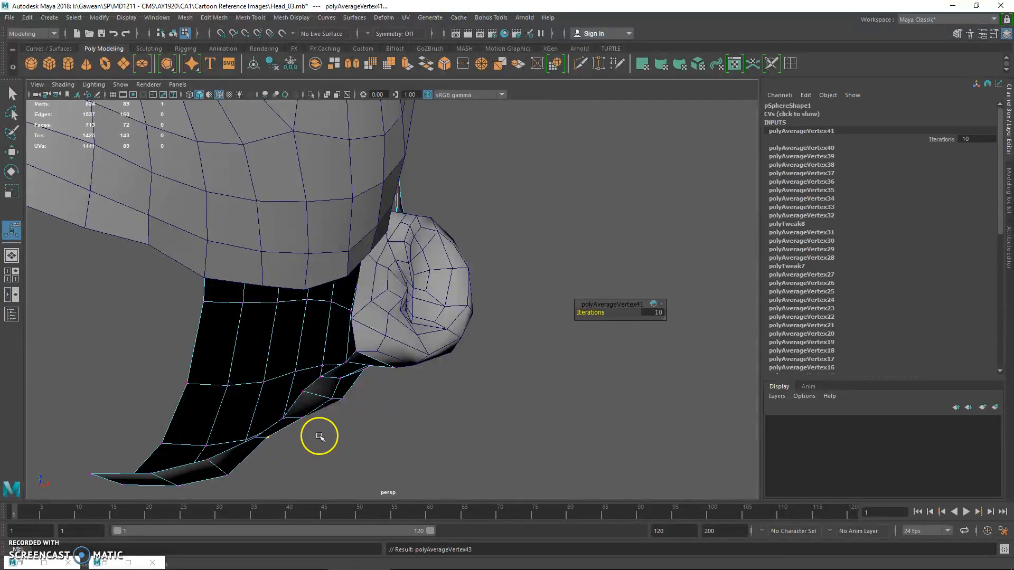
click(266, 440)
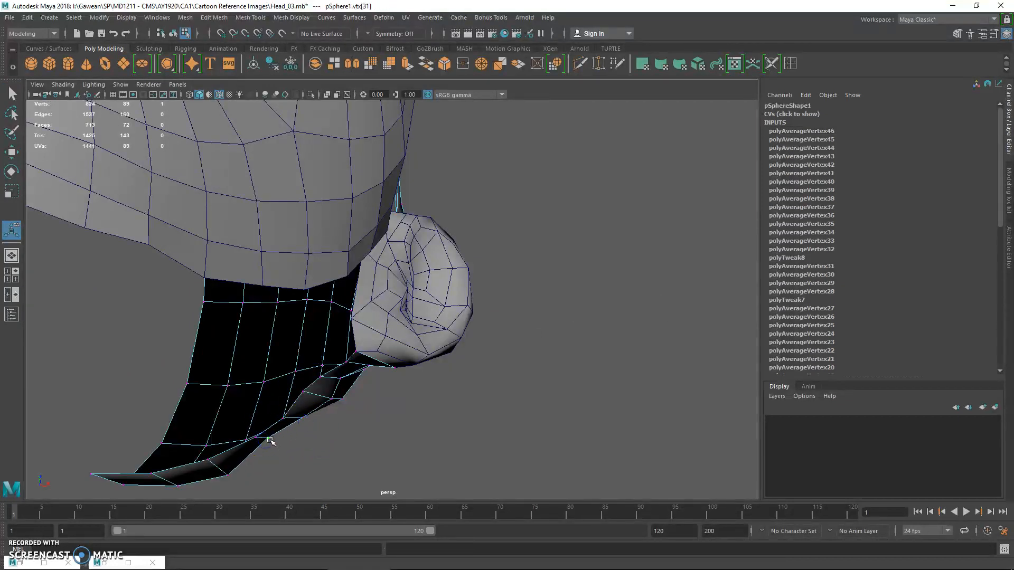
key(w)
alt+drag(331, 413, 299, 418)
Preview the scalp smoothed and examine its surface around the ear from several angles
alt+drag(343, 372, 275, 231)
key(3)
key(q)
right_drag(366, 222, 391, 197)
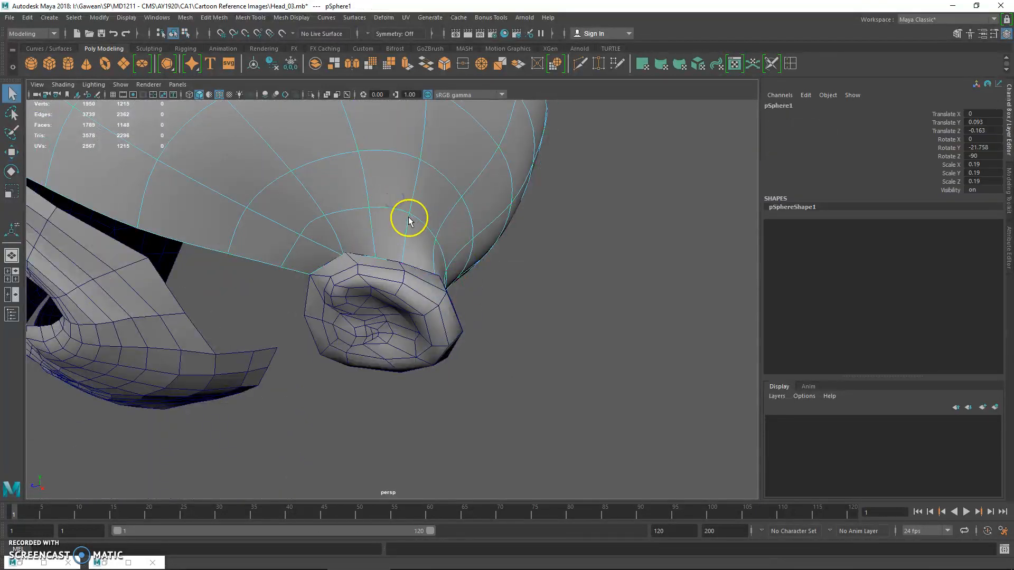
alt+drag(408, 215, 398, 204)
alt+right_drag(398, 204, 368, 218)
alt+middle_drag(368, 218, 376, 235)
alt+drag(376, 234, 422, 236)
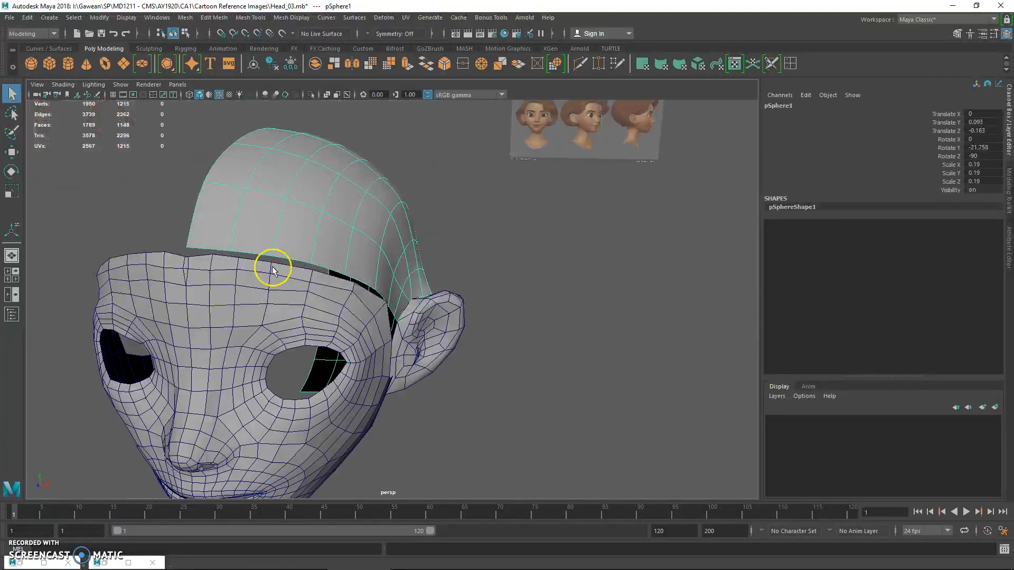
shift+click(253, 277)
right_drag(217, 256, 168, 256)
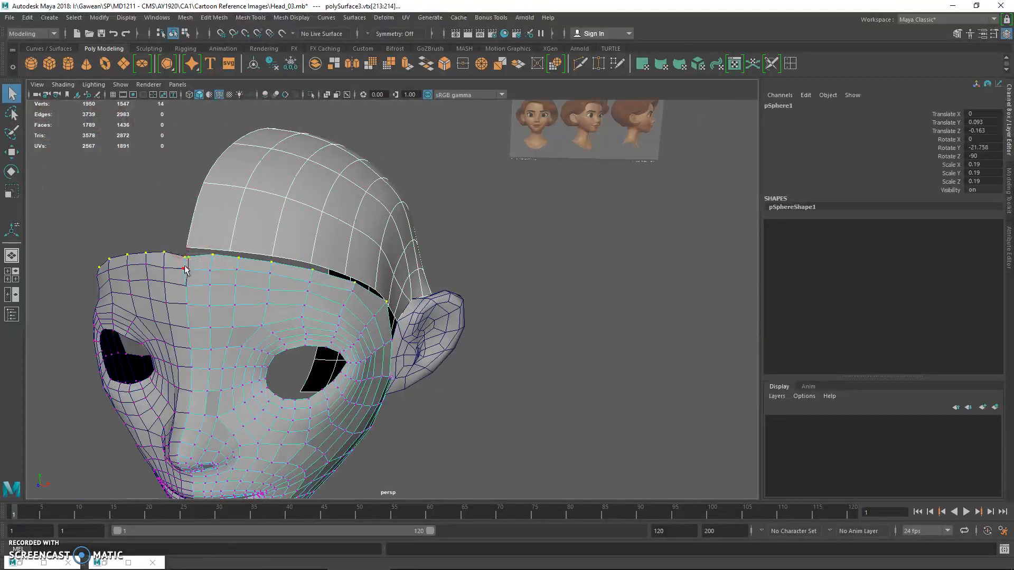
click(213, 270)
key(w)
drag(216, 271, 216, 271)
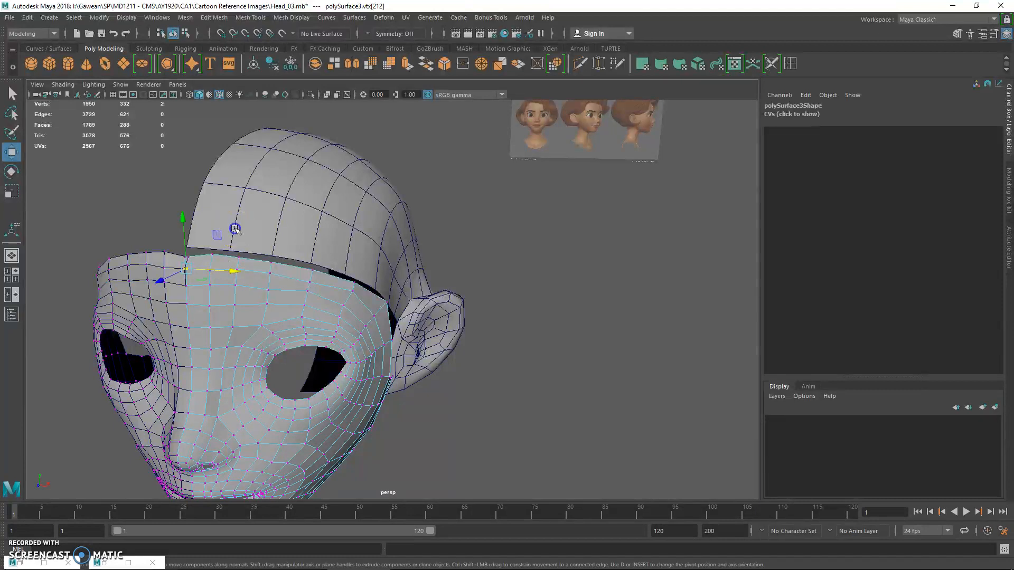
Turn off the scalp's smooth preview and combine the scalp with the face half into one mesh
click(234, 228)
key(1)
alt+drag(250, 233, 298, 239)
key(q)
right_drag(227, 249, 249, 236)
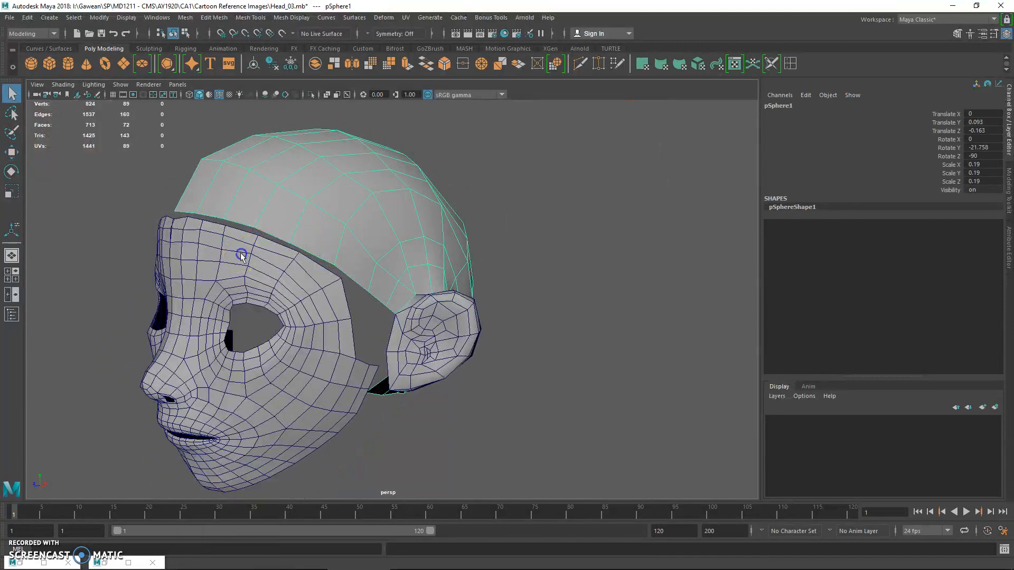
shift+click(252, 204)
click(185, 20)
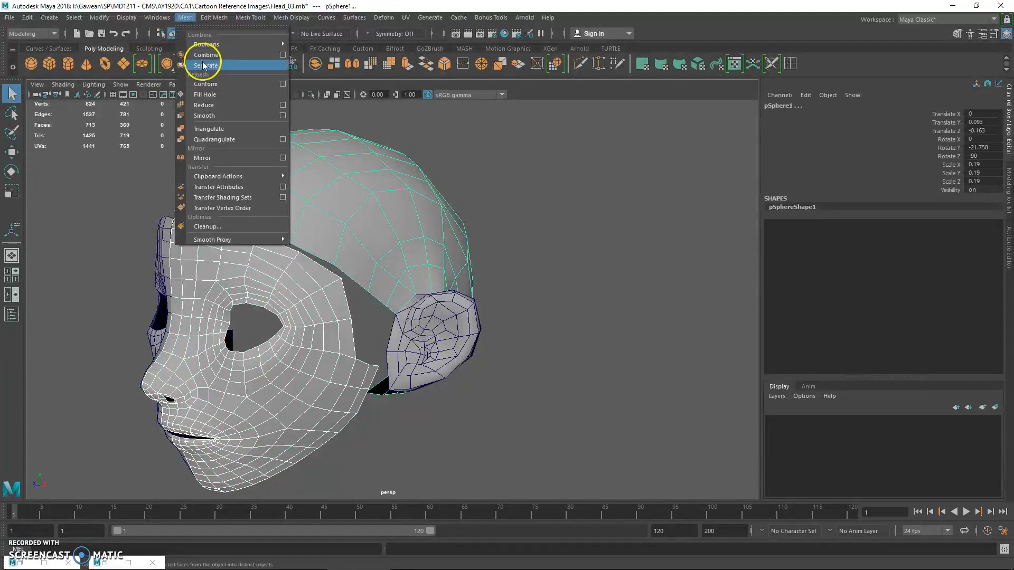
click(213, 54)
Merge the face's upper forehead border vertices with the matching scalp border vertices to close the gap
alt+drag(236, 191, 260, 226)
right_drag(260, 226, 220, 225)
click(230, 206)
alt+drag(226, 214, 249, 235)
alt+right_drag(249, 235, 278, 255)
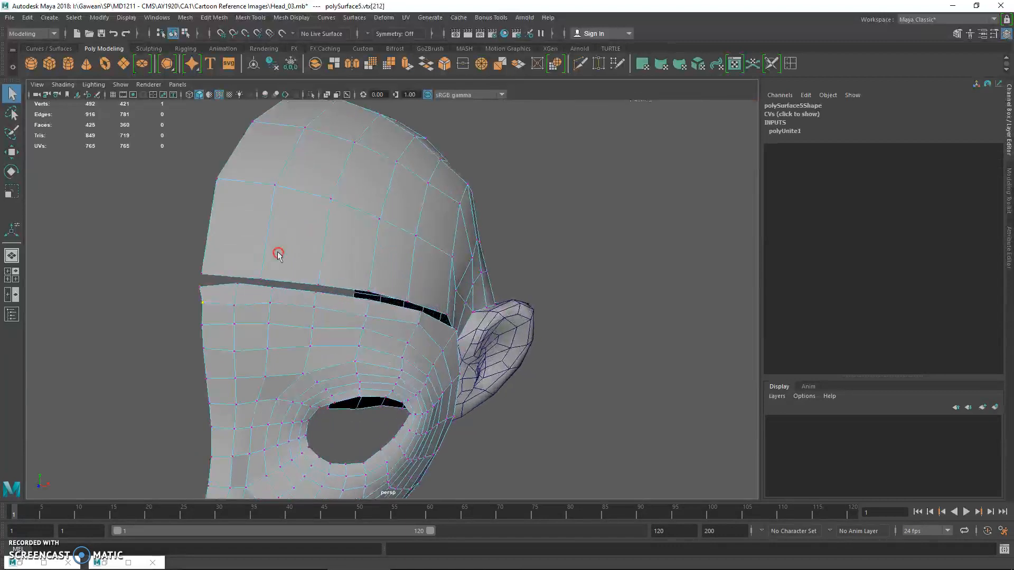
shift+right_drag(206, 299, 197, 208)
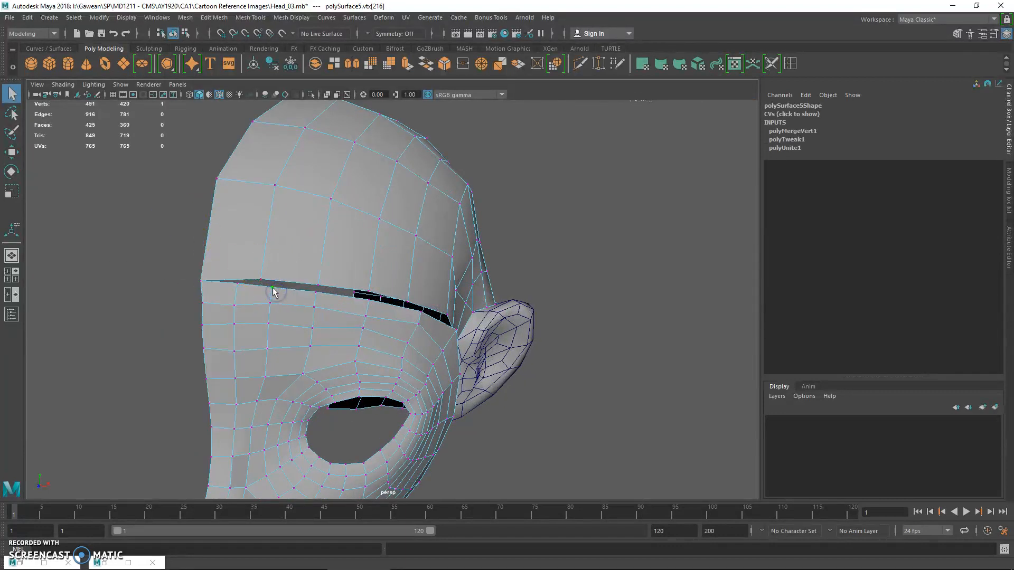
shift+right_drag(281, 294, 358, 294)
alt+drag(358, 294, 299, 300)
shift+right_drag(298, 300, 385, 326)
mouse_move(384, 326)
alt+mouse_down()
mouse_move(331, 308)
mouse_move(346, 323)
mouse_move(390, 329)
alt+mouse_up()
Delete the surplus vertical edge just below the forehead seam near the centre line, along with its leftover vertex
alt+drag(267, 289, 331, 270)
right_drag(276, 231, 255, 216)
click(278, 242)
key(Delete)
drag(253, 216, 304, 226)
key(Delete)
Clear the joined mesh's construction history and examine the forehead seam's topology
right_drag(305, 228, 320, 214)
click(320, 213)
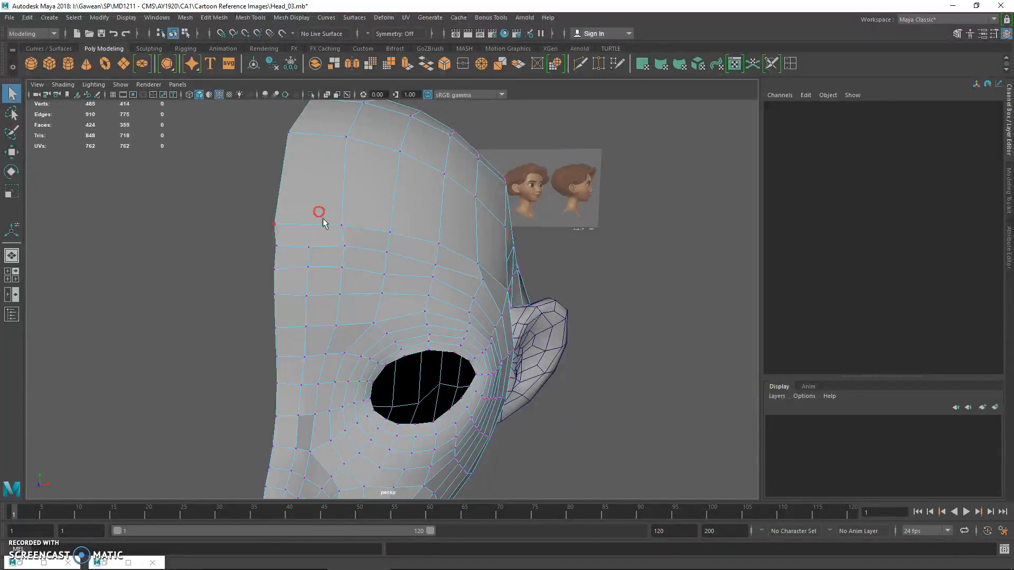
key(w)
scroll(327, 224, down, 5)
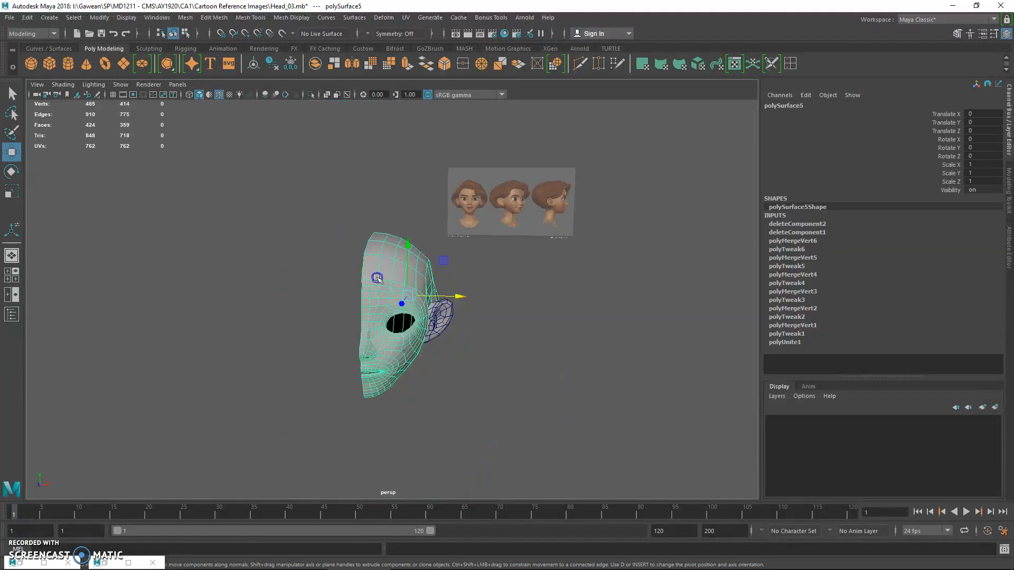
scroll(377, 278, up, 2)
scroll(377, 278, up, 8)
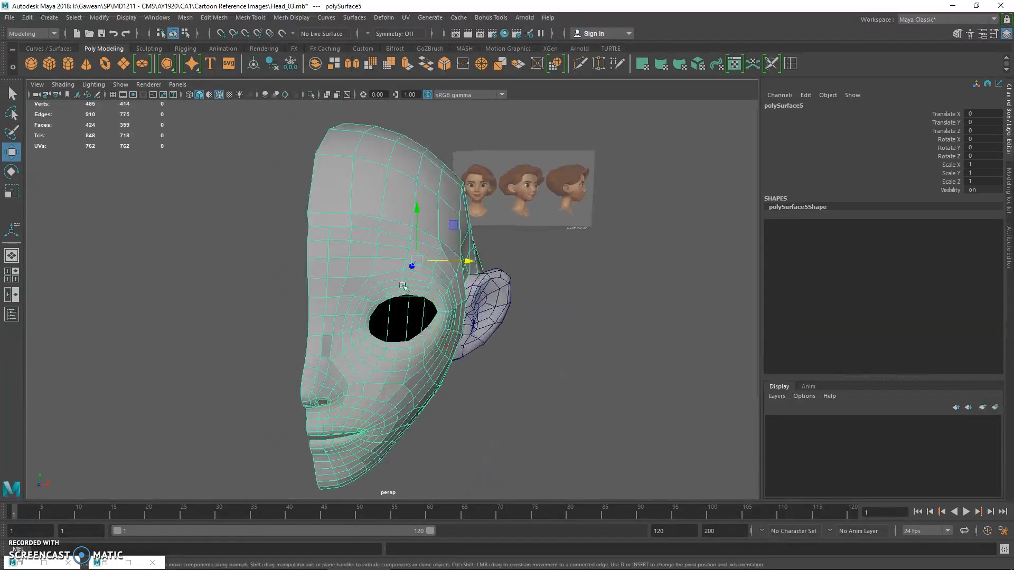
alt+drag(638, 153, 533, 179)
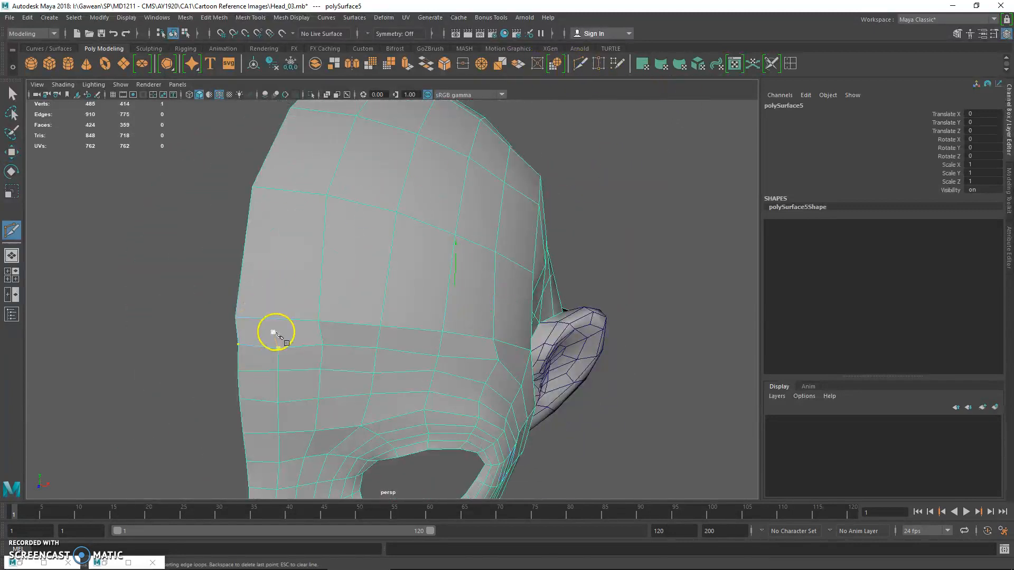
alt+drag(480, 223, 314, 190)
alt+drag(498, 241, 470, 243)
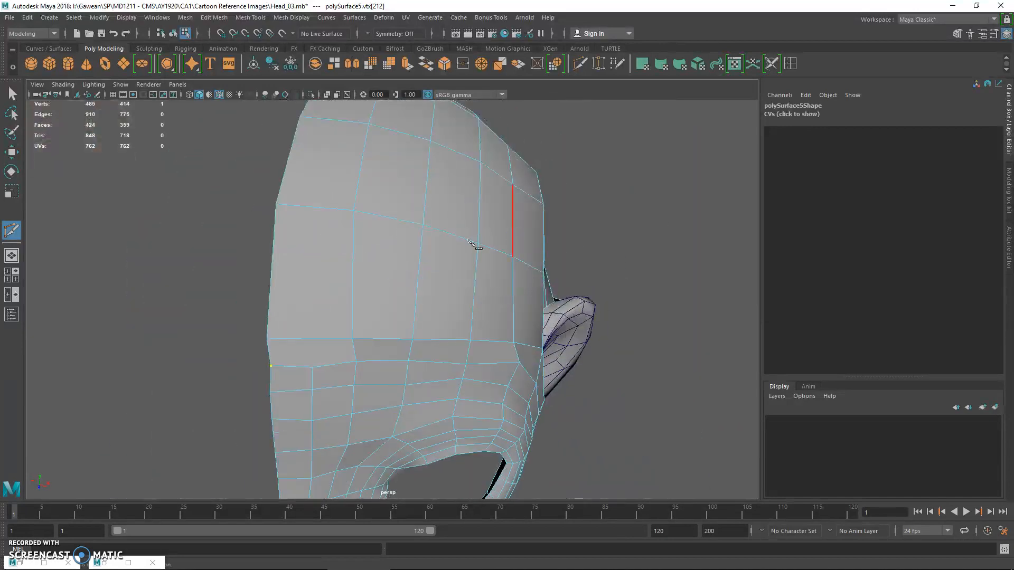
alt+drag(326, 271, 334, 262)
Delete the vertical edge in the second forehead row next to the centre line
right_drag(347, 283, 346, 228)
click(351, 279)
key(Delete)
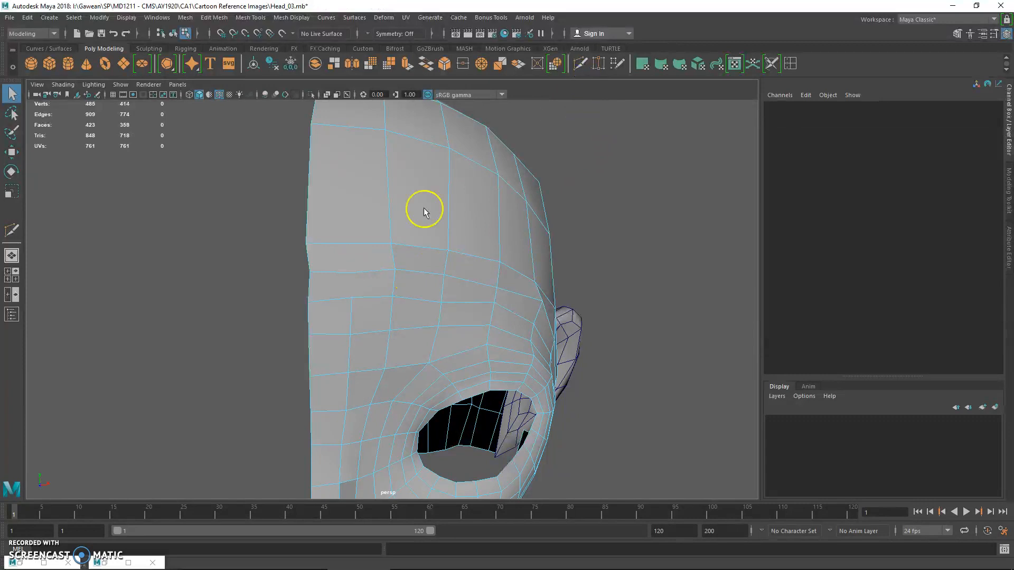
Reroute the ended forehead column with Multi-Cut edges toward the centre border and the adjacent column, removing the surplus edge
key(y)
click(352, 297)
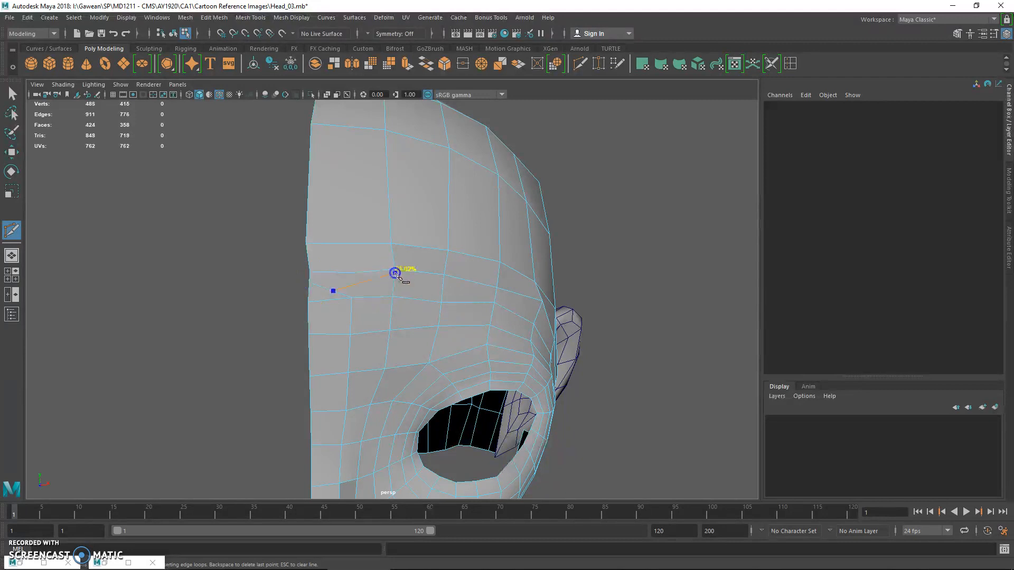
key(q)
right_drag(390, 257, 313, 269)
click(338, 274)
click(336, 279)
Average the vertices around the rerouted forehead edges at 10 iterations
drag(309, 250, 324, 275)
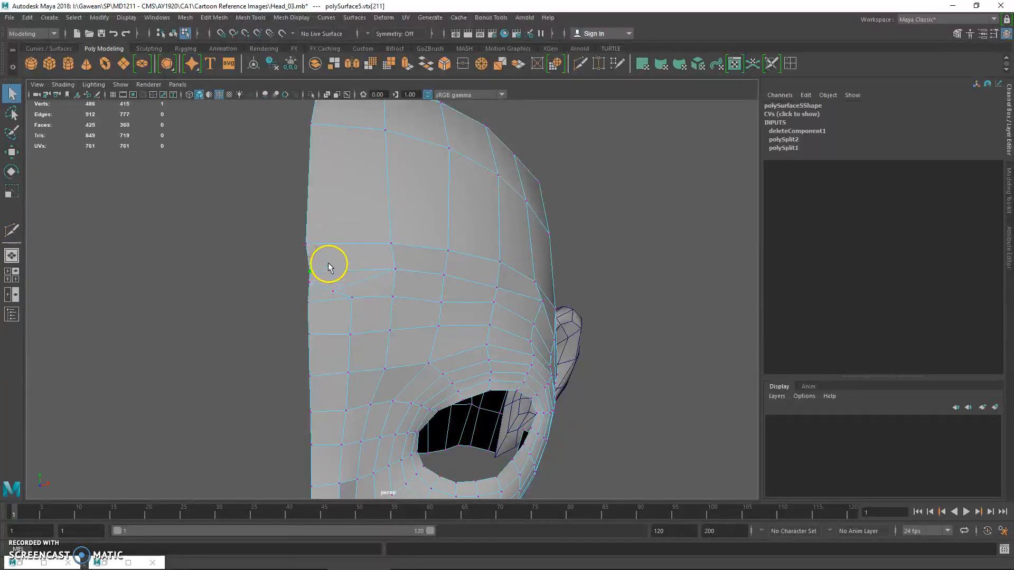
shift+right_drag(352, 291, 366, 280)
key(g)
key(g)
key(g)
key(g)
key(g)
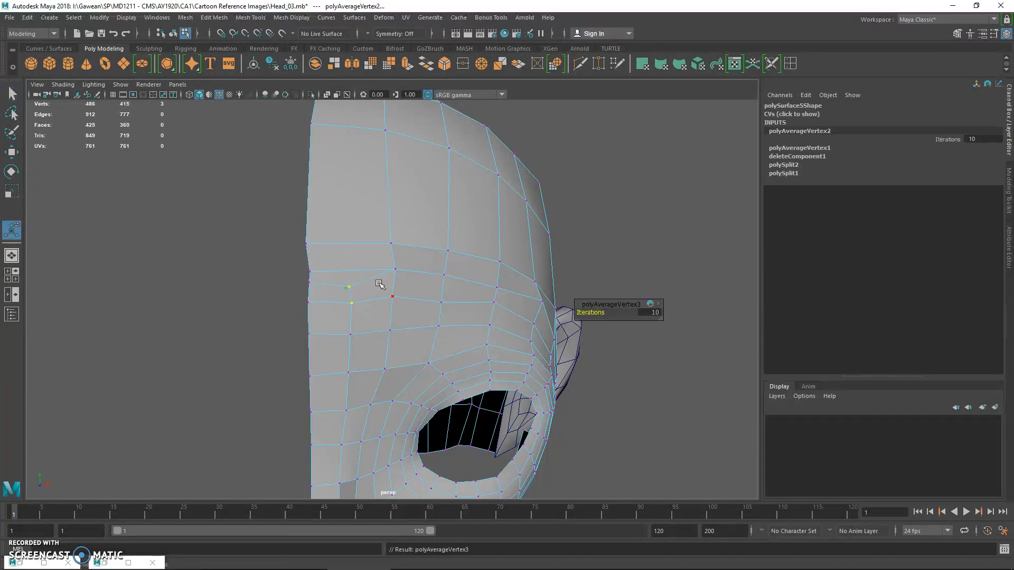
Move the vertices of the second forehead column closer to the centre line
click(383, 234)
key(w)
drag(430, 262, 430, 262)
key(q)
drag(376, 313, 417, 351)
key(w)
key(q)
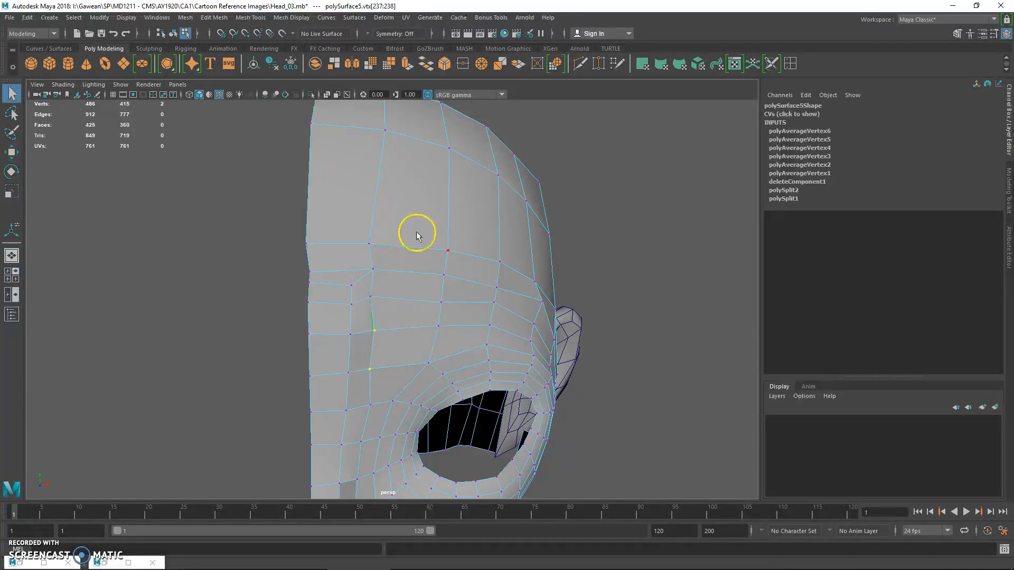
In the front view, align and snap the head half's open centre-edge vertices onto the vertical centre line
key(space)
key(space)
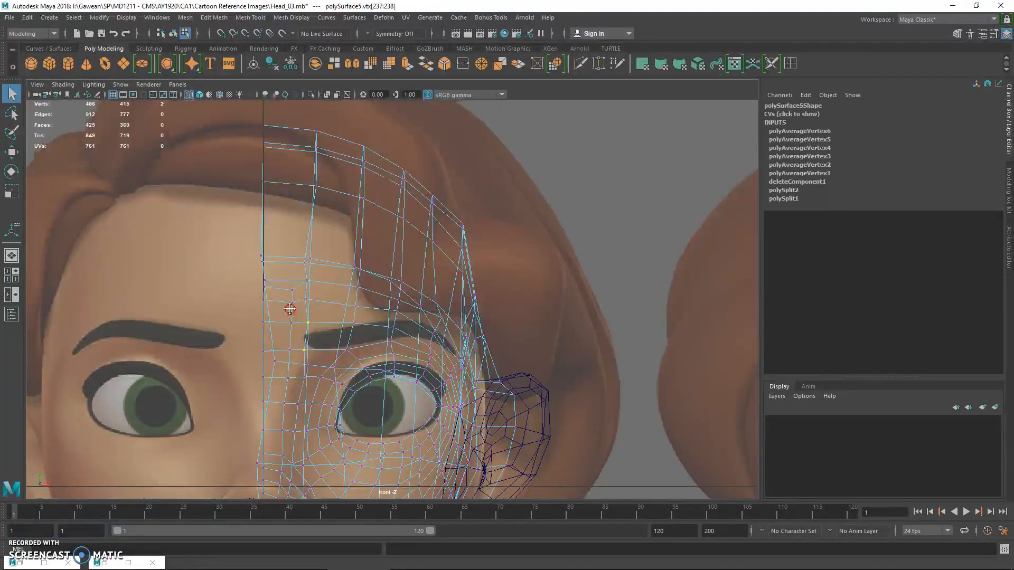
alt+middle_drag(242, 314, 253, 292)
drag(265, 197, 283, 458)
key(r)
drag(320, 310, 310, 339)
key(q)
key(w)
key(x)
key(q)
key(w)
key(x)
Move the scalp column beside the centre line inward, including its topmost vertex
drag(307, 118, 346, 261)
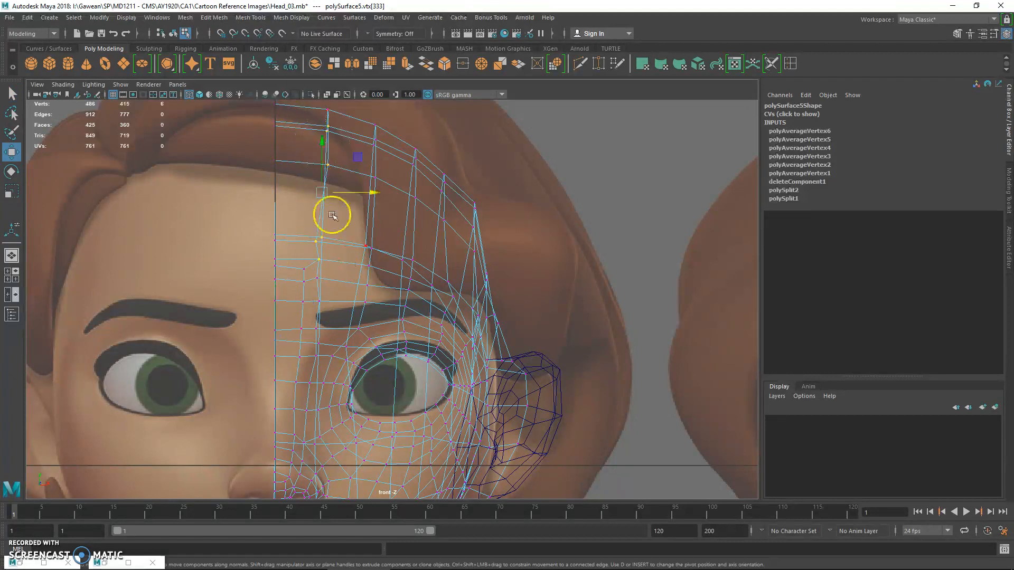
alt+middle_drag(333, 216, 336, 283)
drag(342, 259, 329, 259)
key(q)
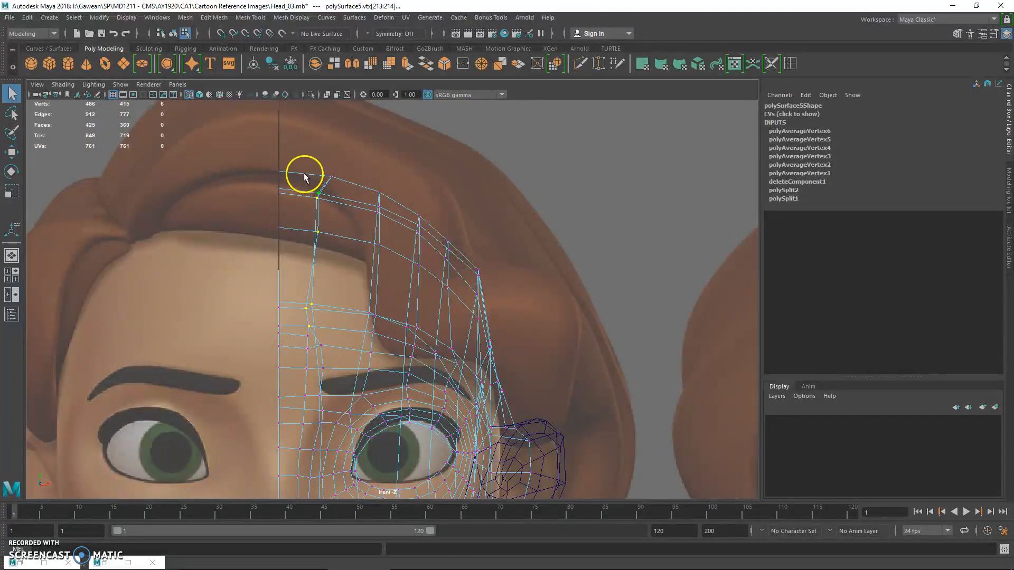
key(w)
drag(332, 178, 319, 177)
Lower the crown vertices nearest the centre line to flatten the top of the scalp
key(q)
drag(228, 147, 321, 235)
key(w)
drag(300, 152, 301, 188)
Shift the upper vertices of the next two scalp columns inward and down to follow the lowered crown
key(q)
drag(337, 189, 406, 282)
key(w)
drag(379, 219, 428, 299)
key(q)
key(w)
drag(418, 241, 405, 258)
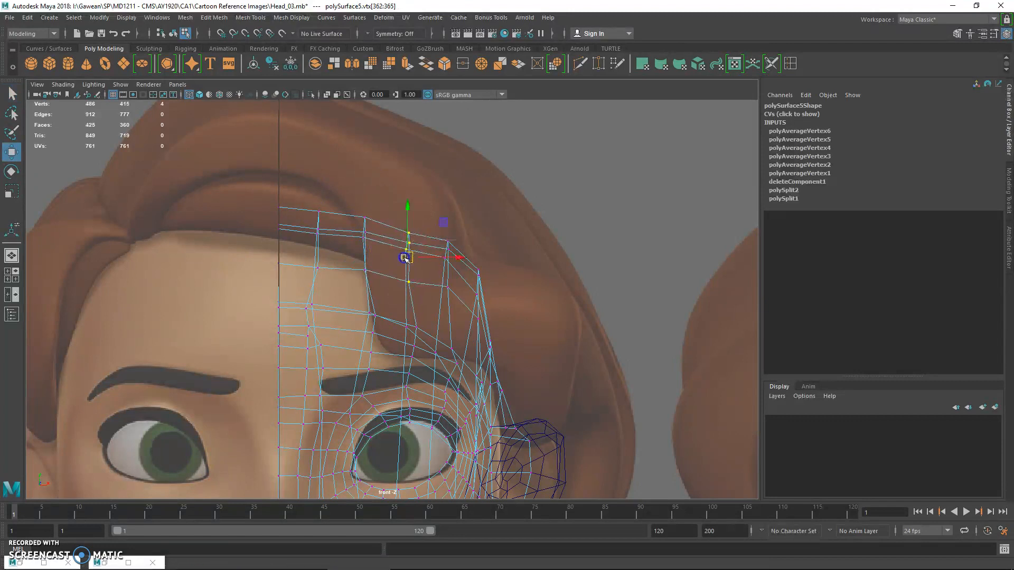